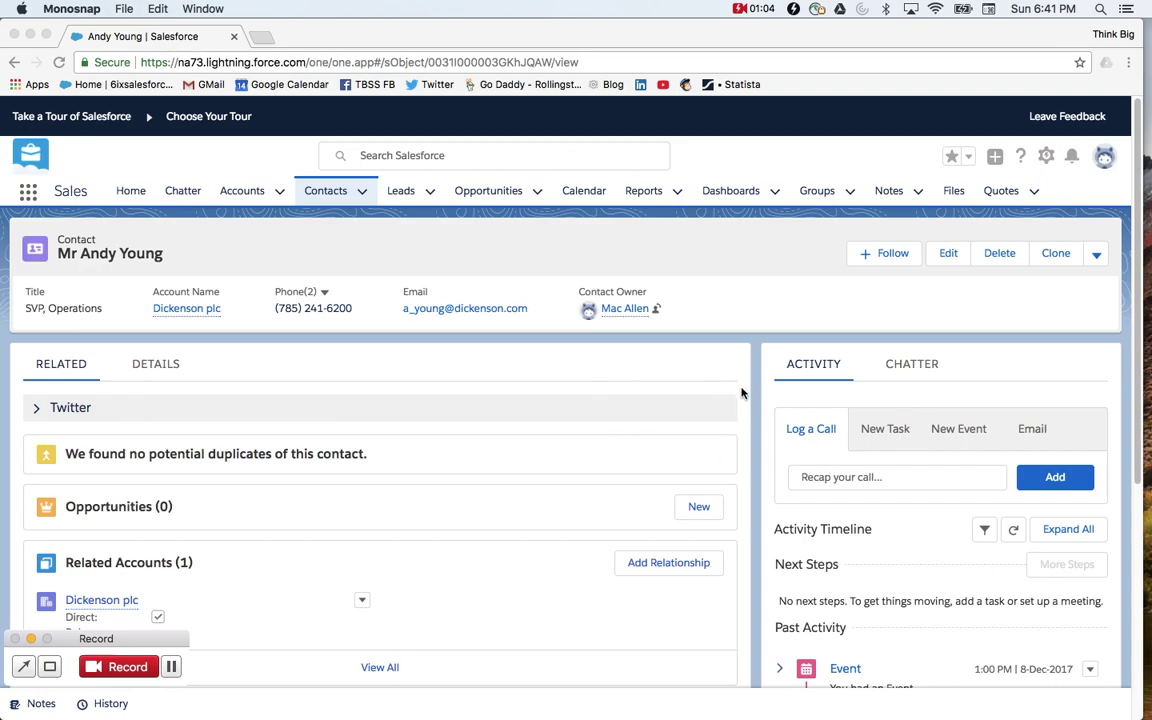
Log a call on the open contact with the subject "Connect" and the comment "He was very interested.", and save it
left_click(836, 480)
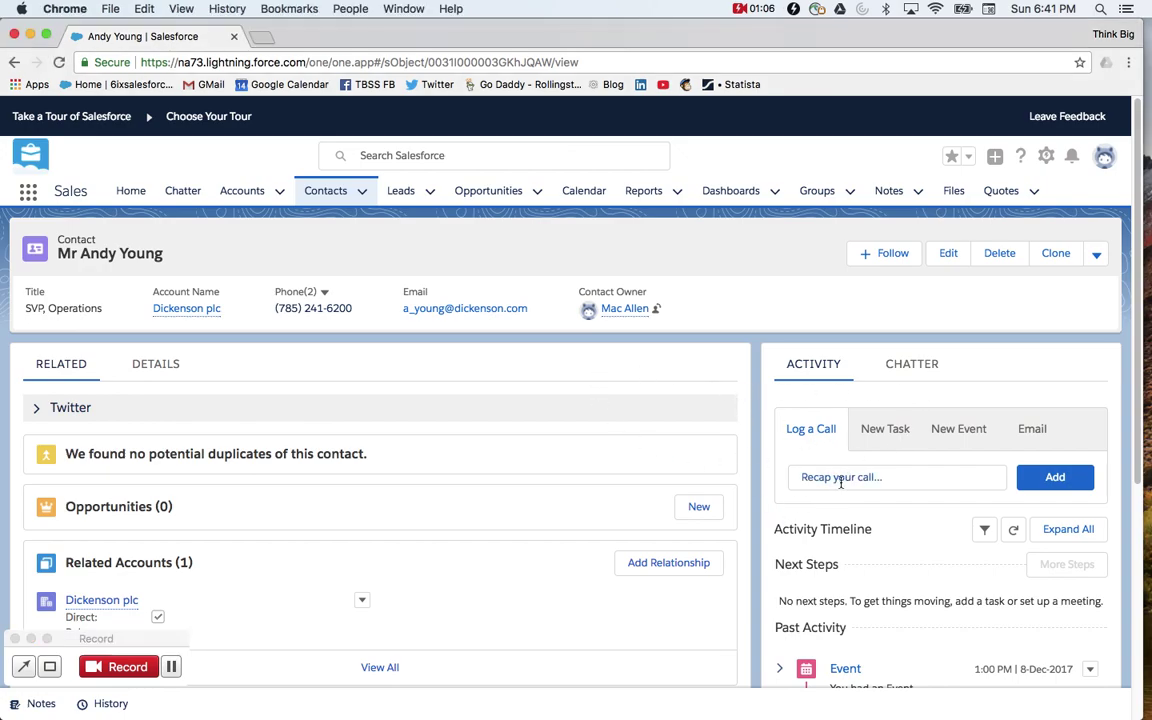
left_click(831, 480)
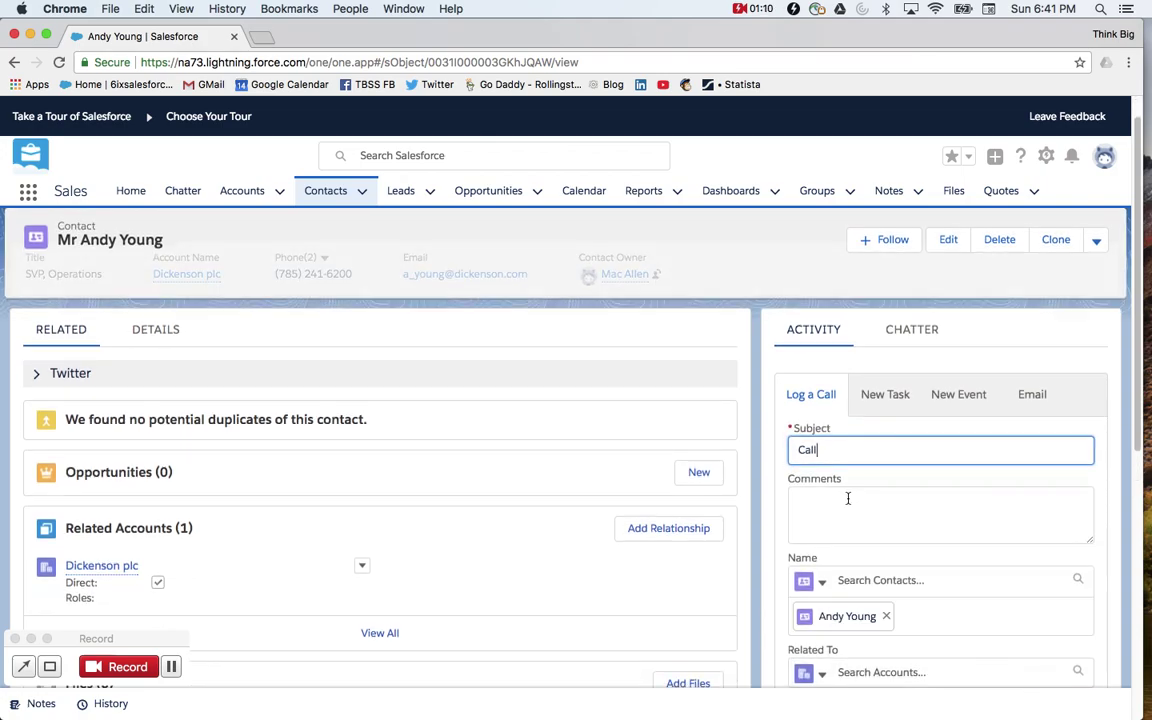
left_click_drag(838, 428, 791, 430)
type("Connect")
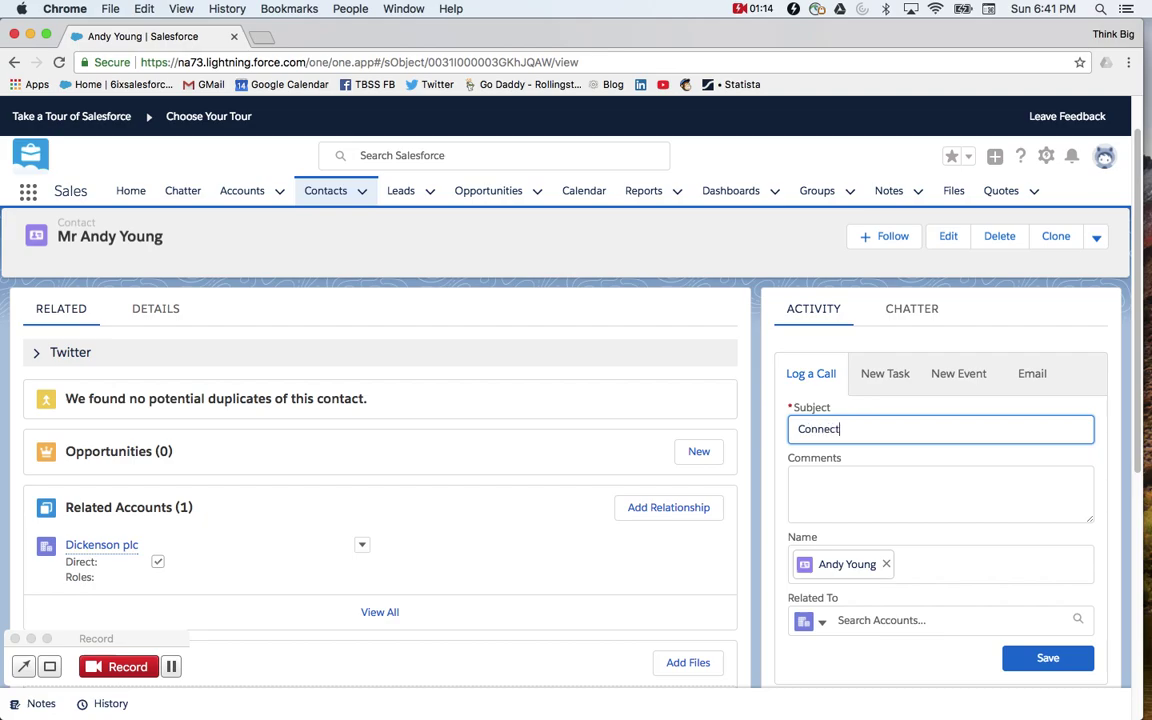
left_click(886, 490)
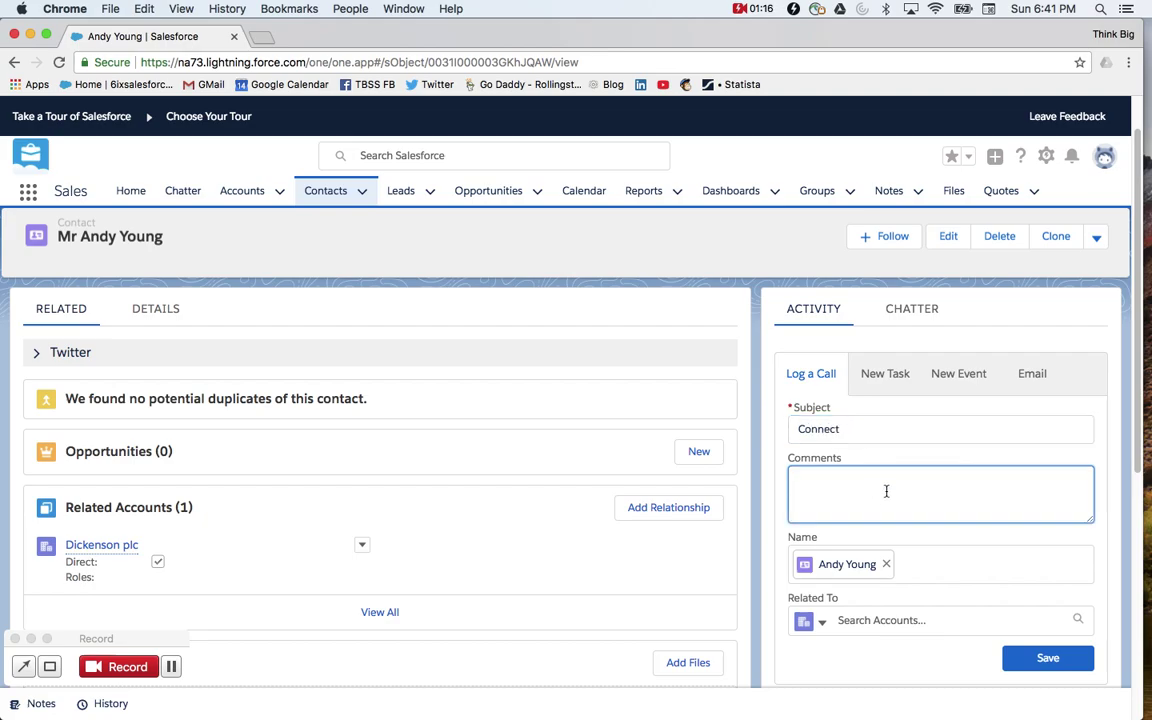
type("He was very intereas")
key("BackSpace")
key("BackSpace")
type("sted.")
left_click(1047, 657)
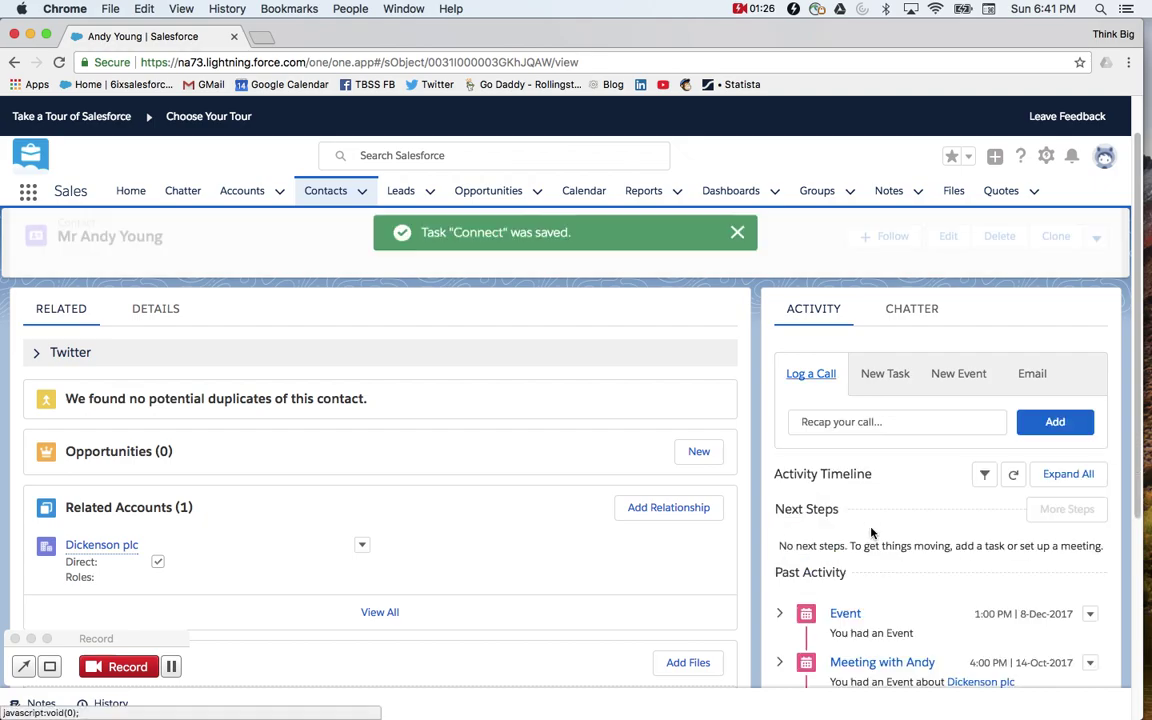
Expand the logged Connect call under Past Activity to view its description, and open the call log form again
scroll(915, 570, "down", 2)
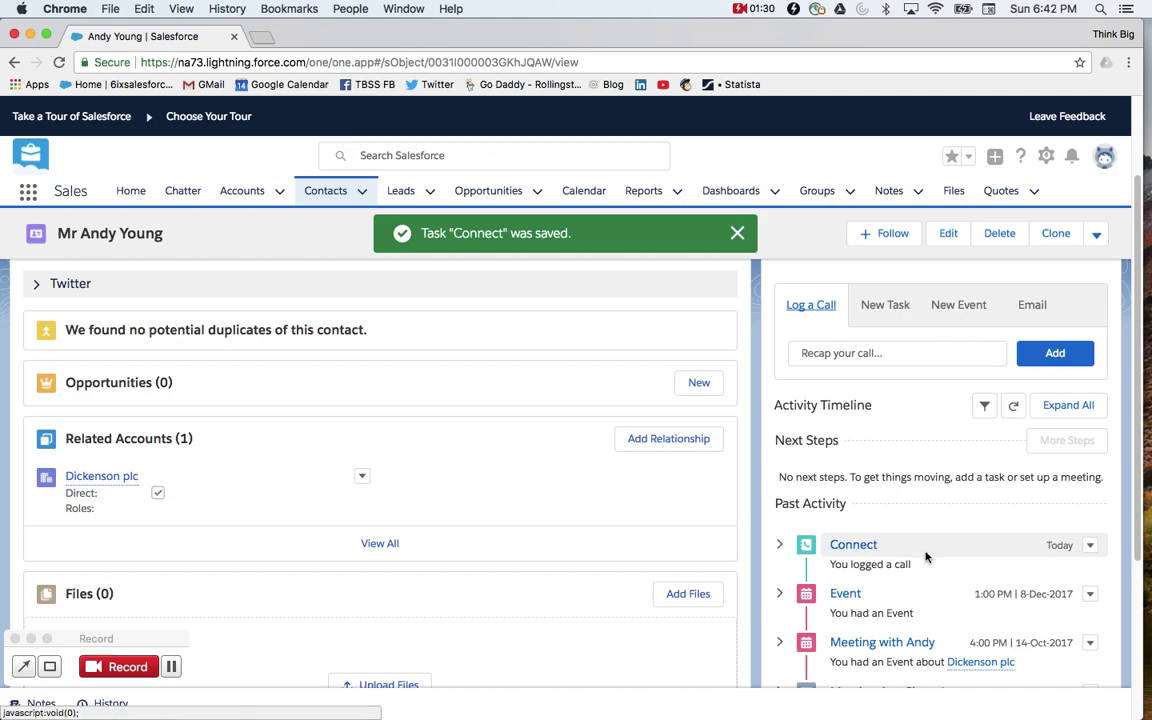
left_click(779, 545)
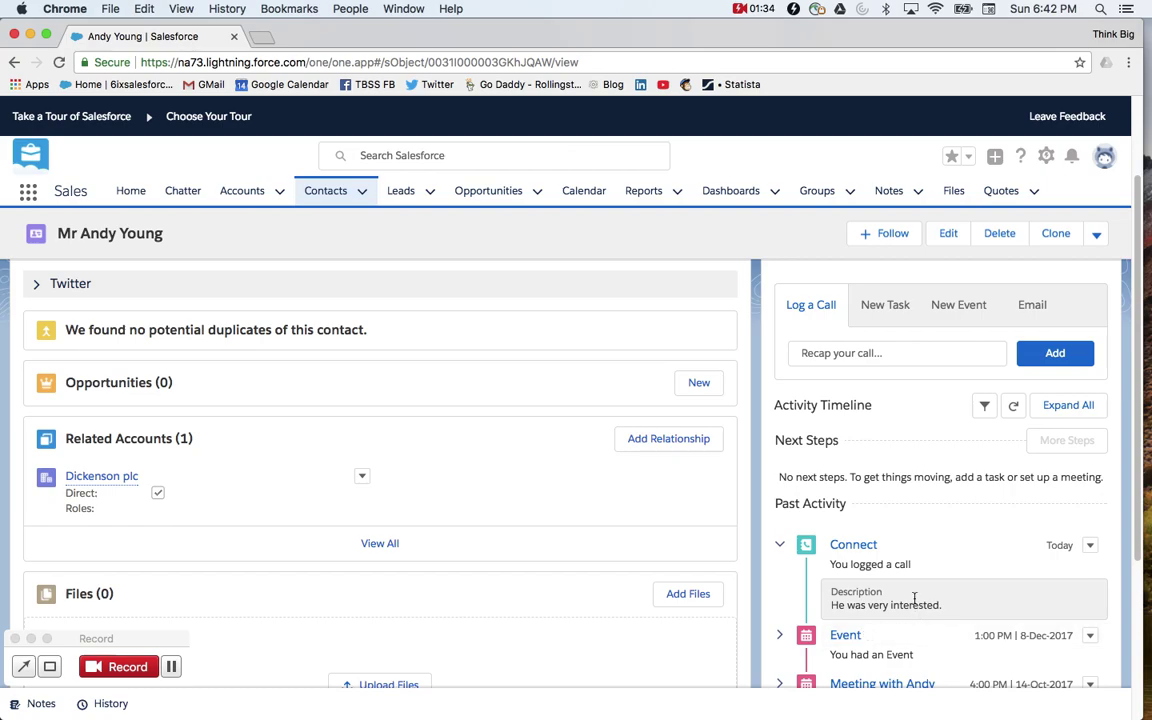
left_click(843, 362)
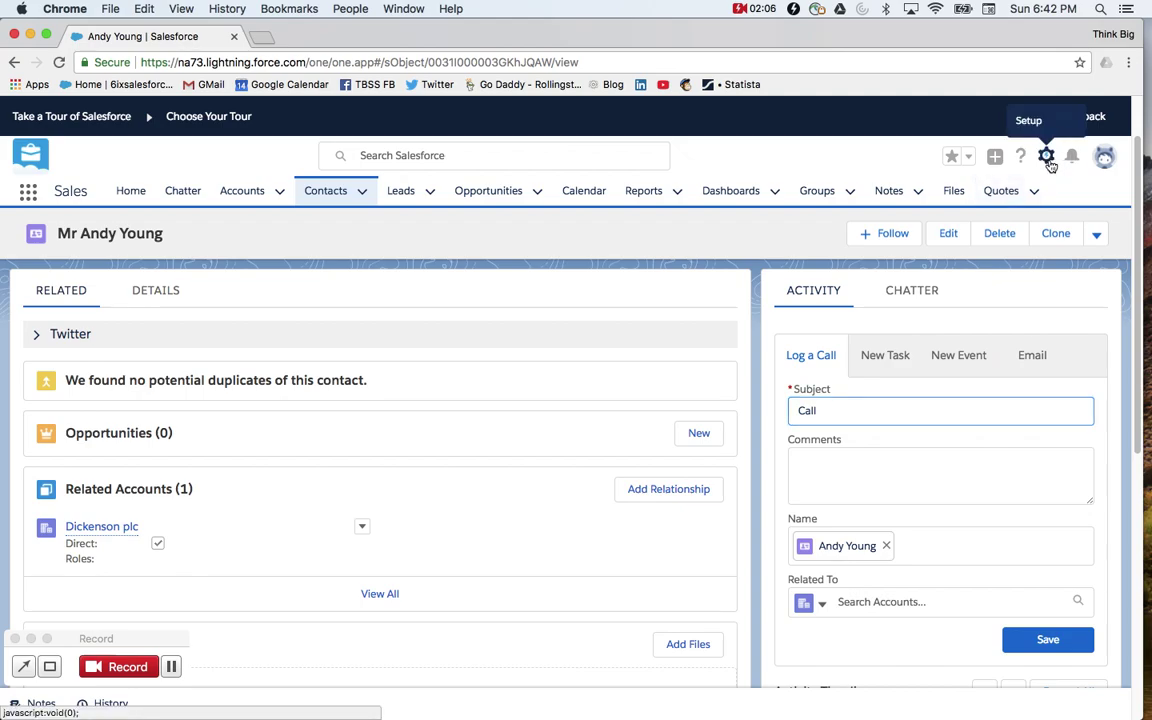
Open Setup and search for "global" to reach the Global Actions page
left_click(1047, 157)
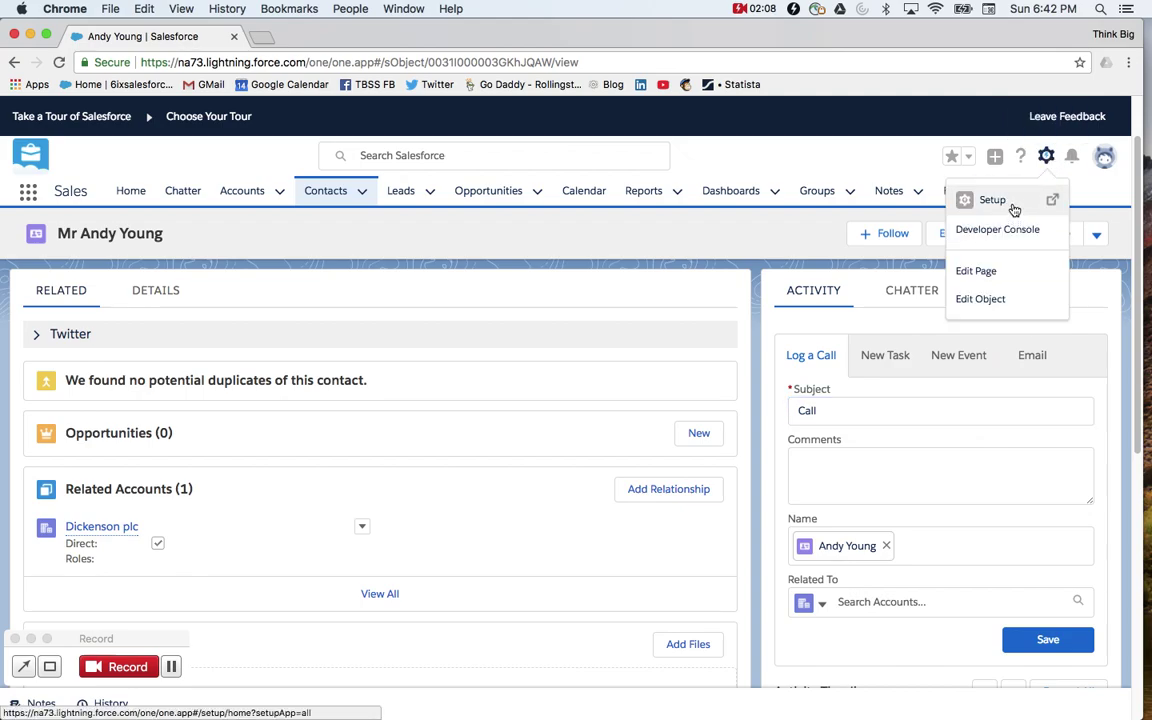
left_click(1013, 209)
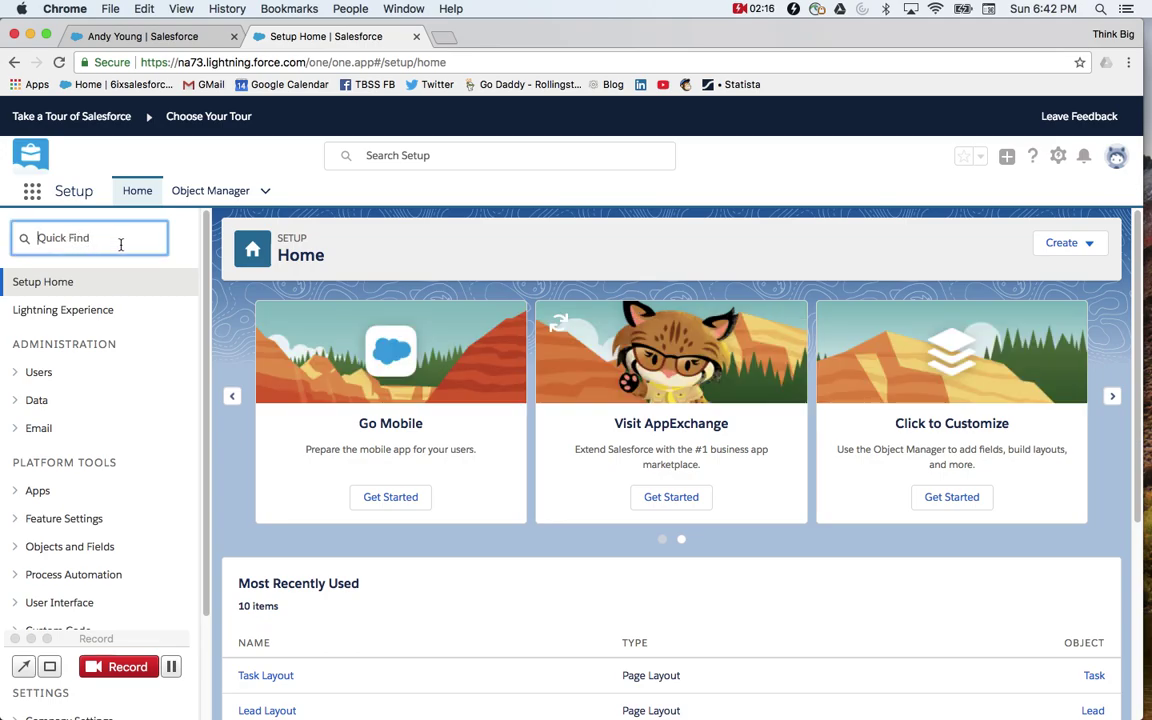
type("global")
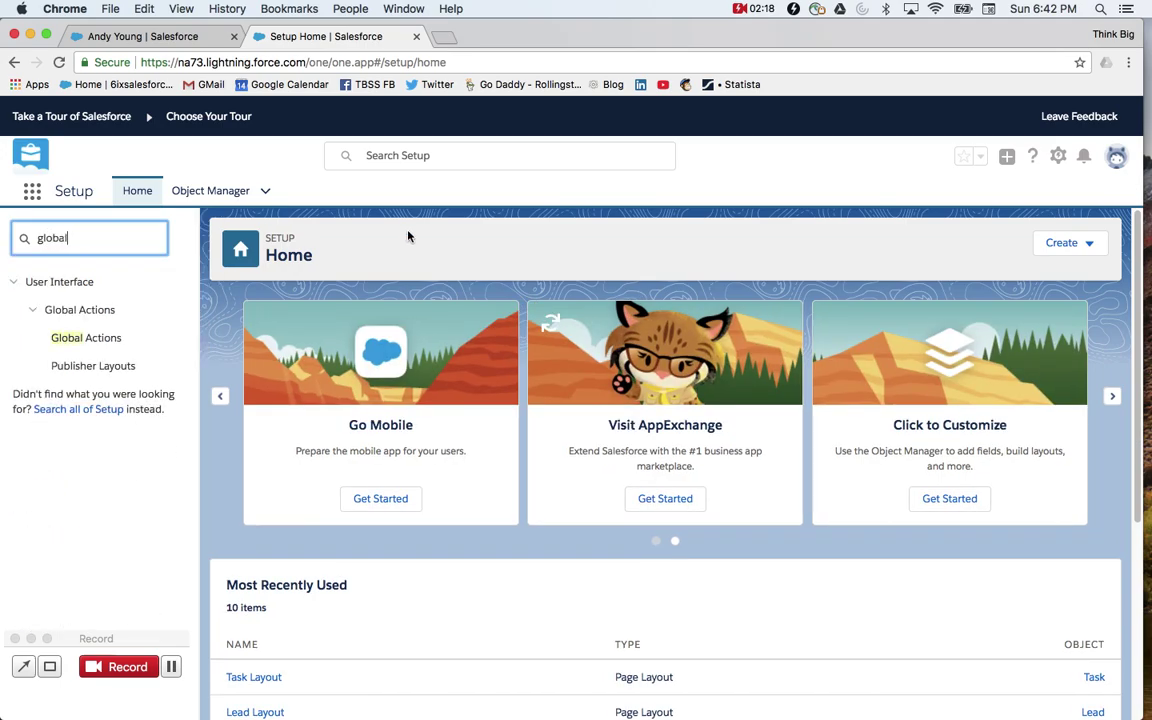
left_click(100, 337)
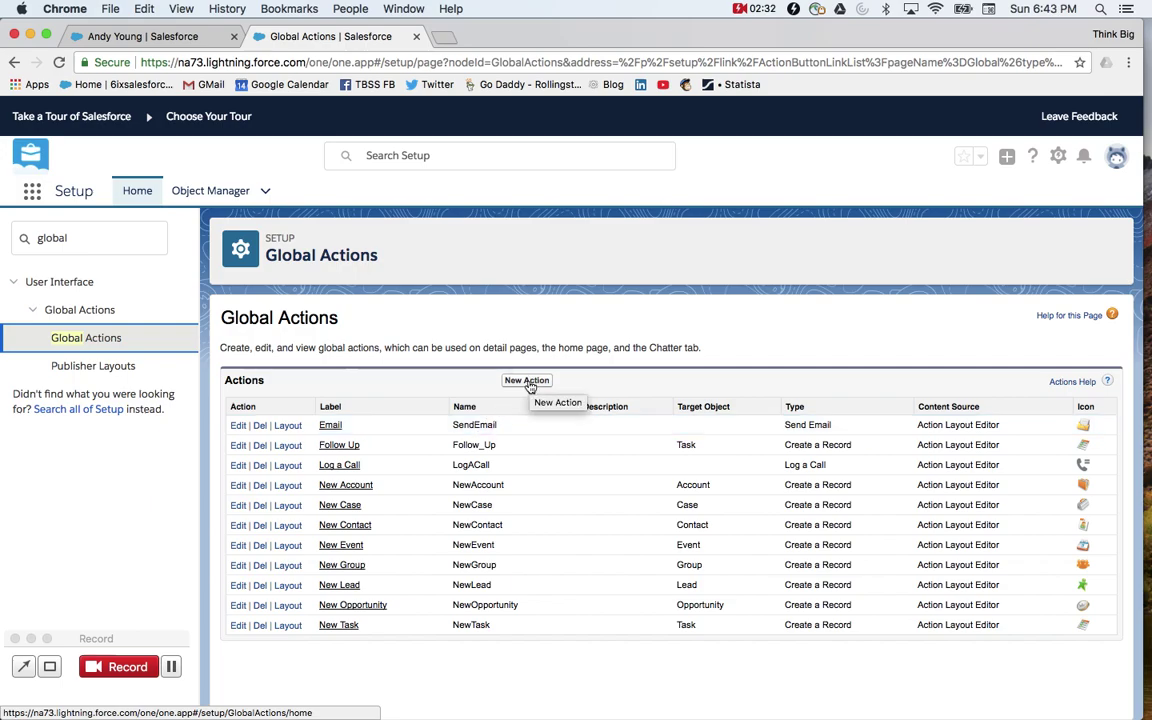
Create a new global action of type Log a Call with the label "Log Activity", and save it
left_click(527, 381)
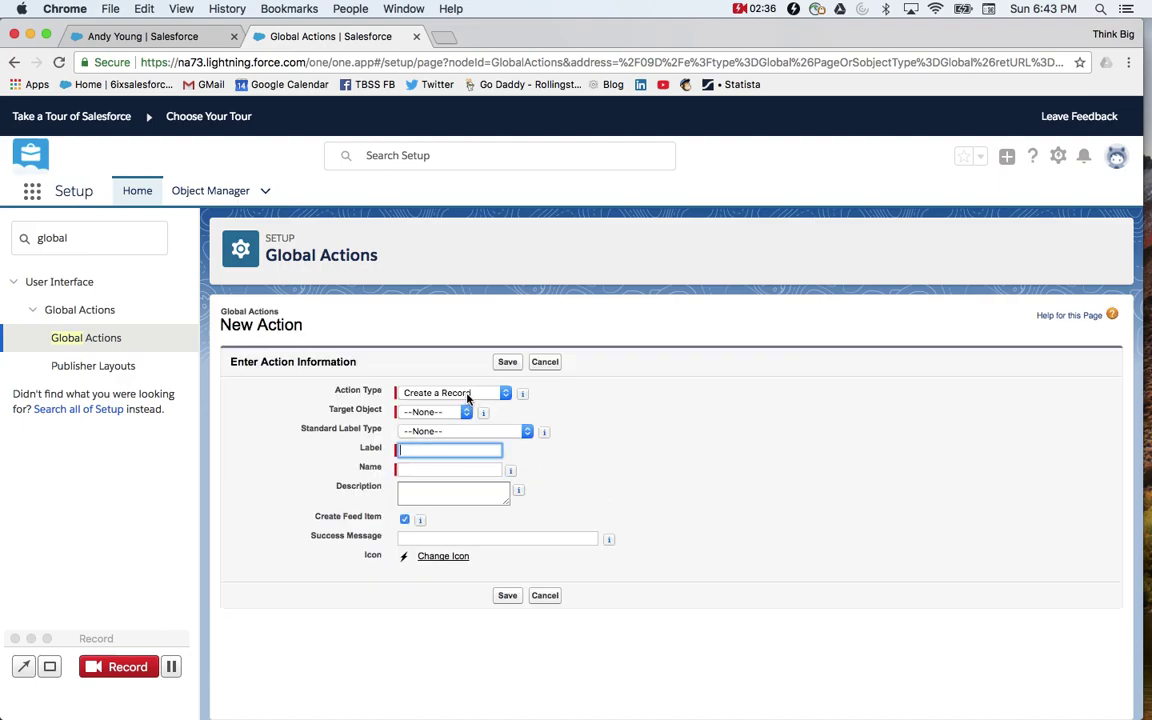
left_click(466, 396)
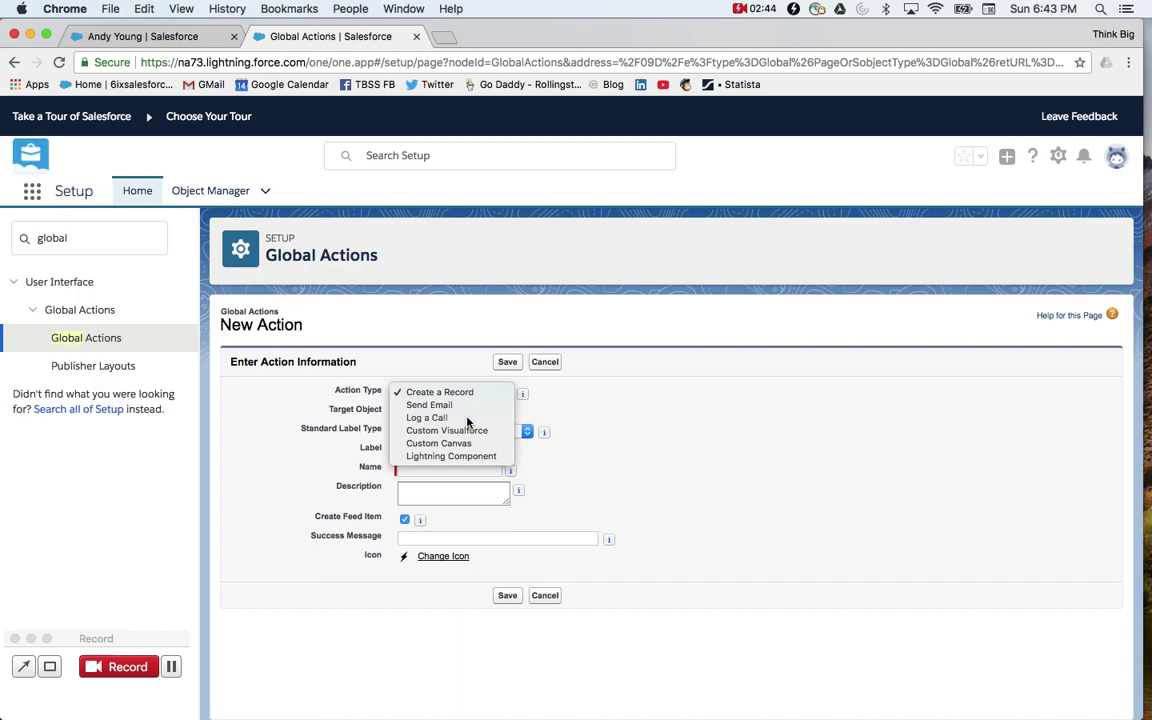
left_click(466, 418)
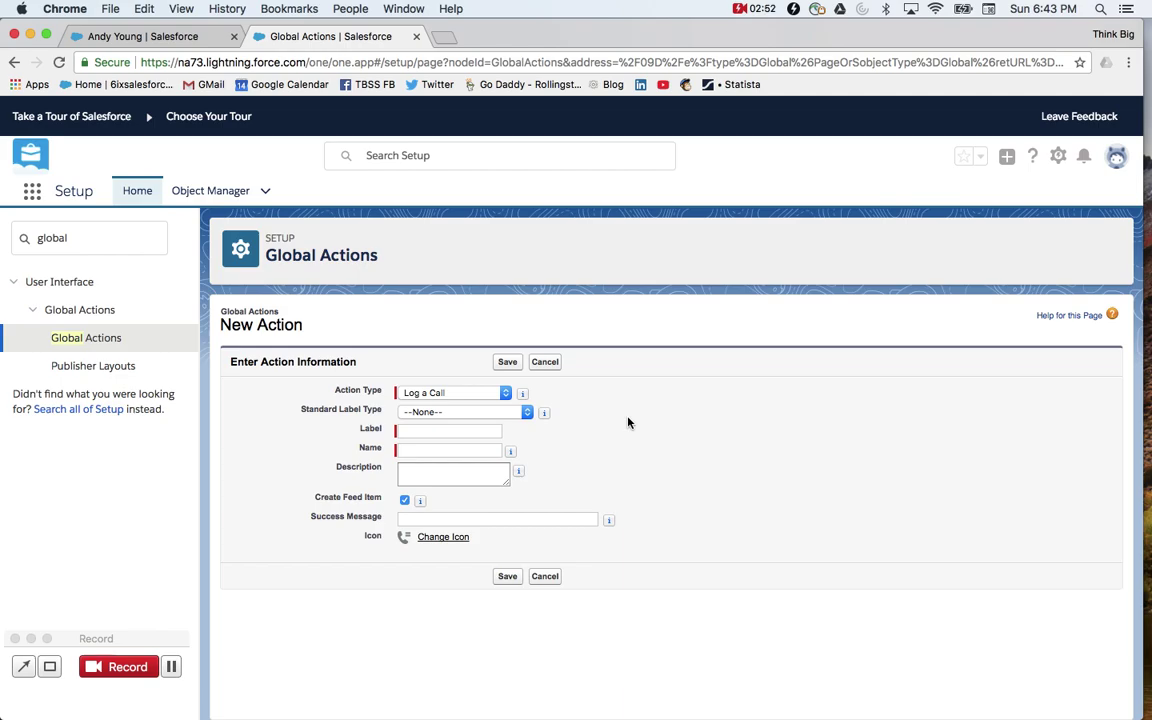
left_click(684, 400)
left_click(446, 432)
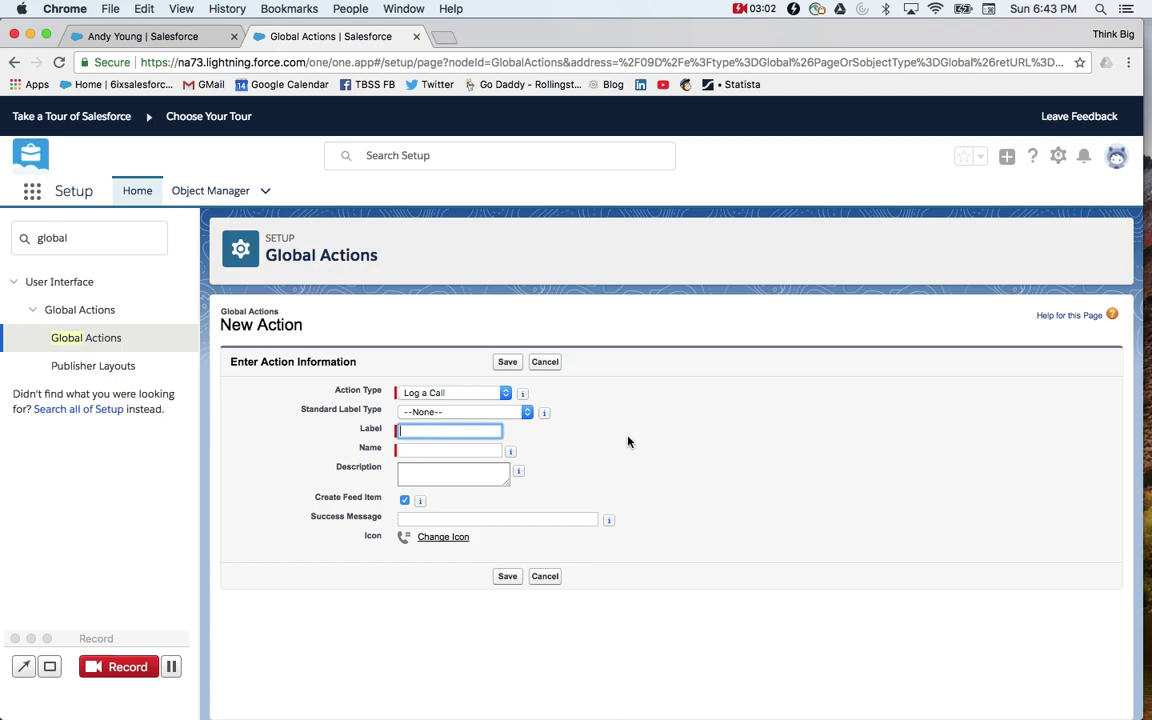
type("Log ")
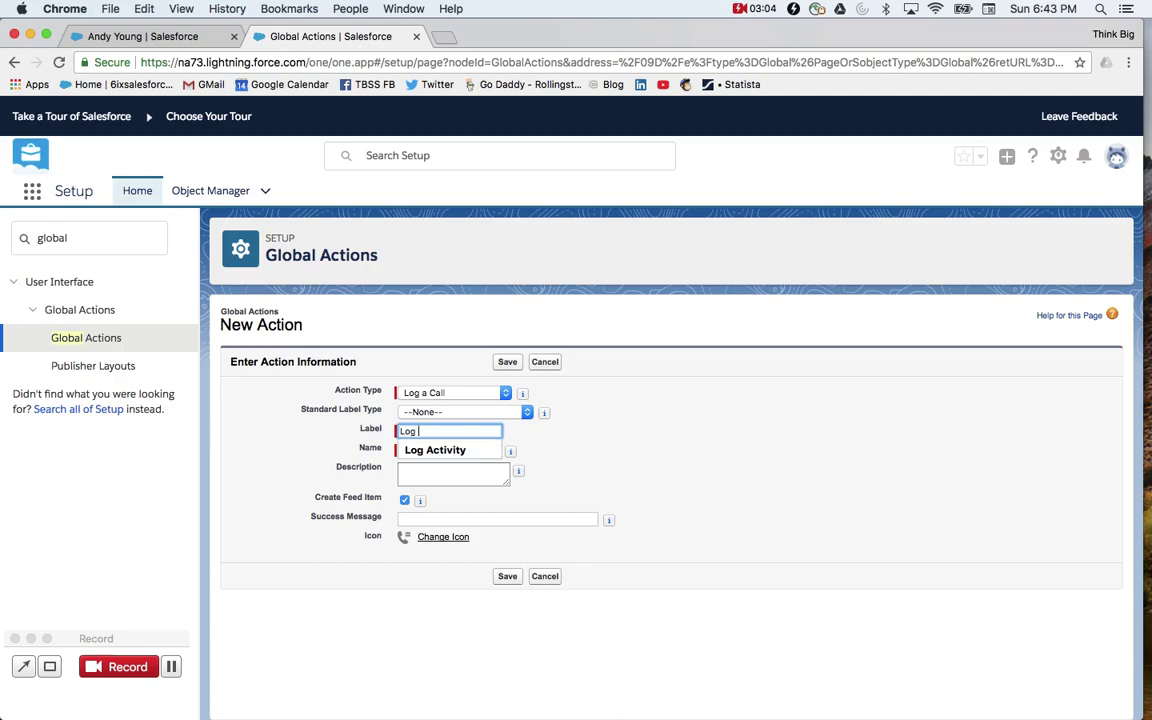
type("Activity")
left_click(680, 454)
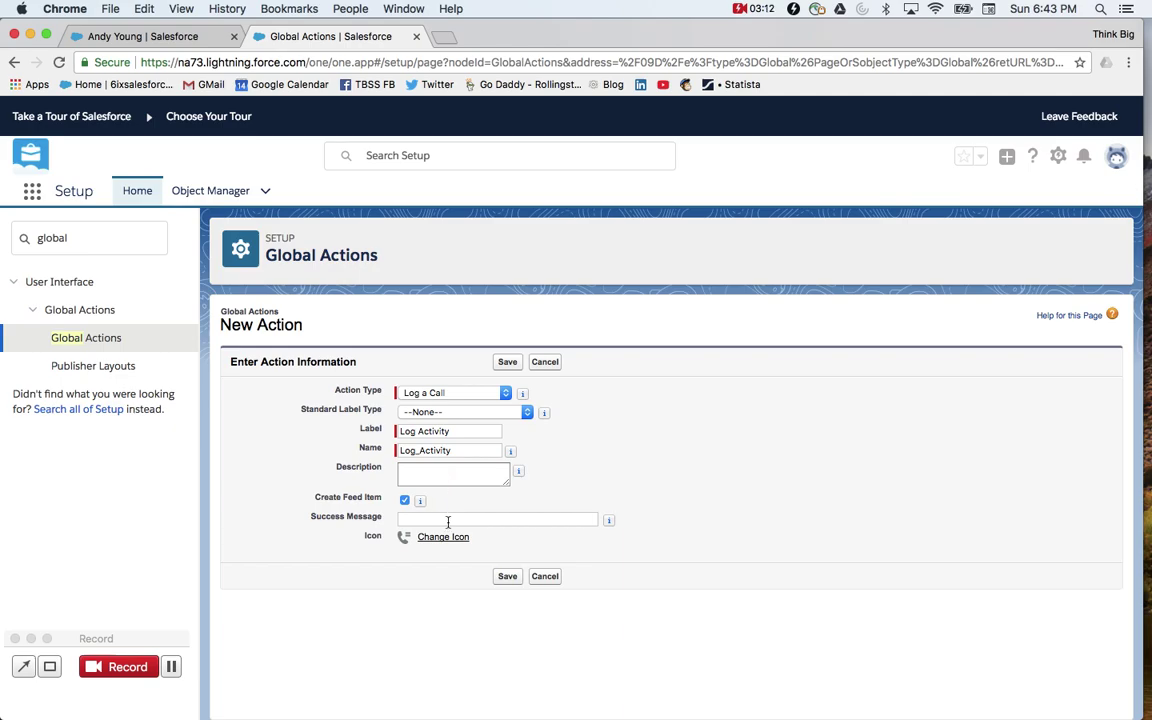
left_click(509, 578)
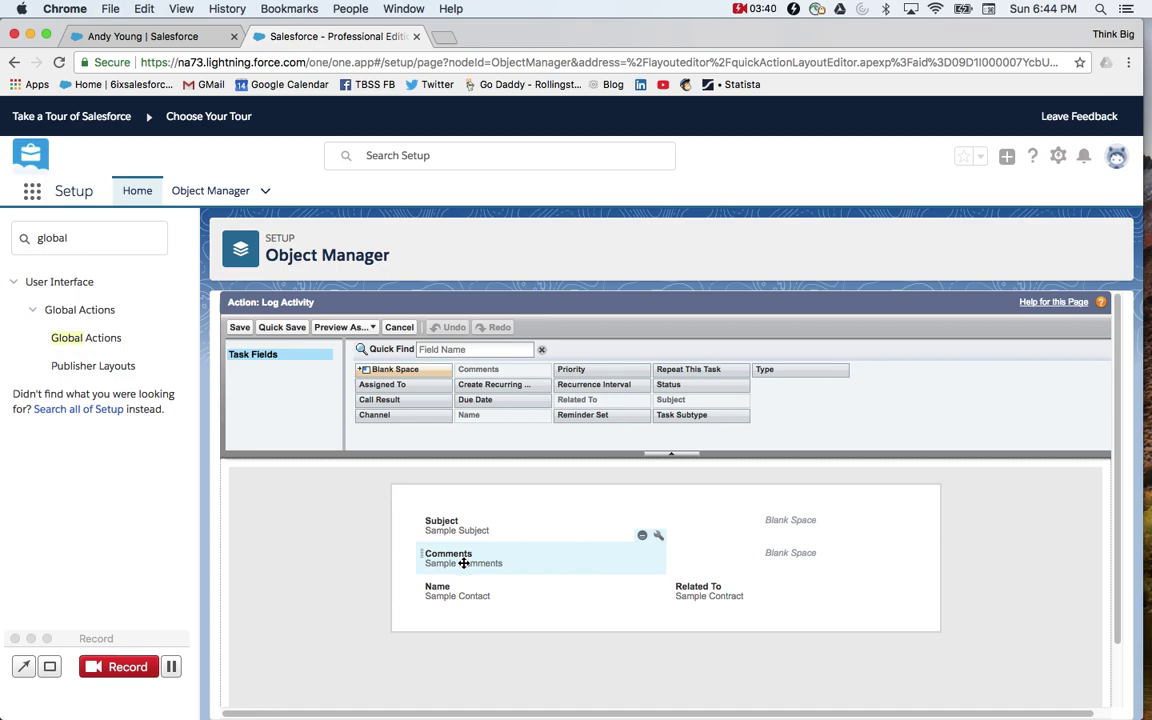
In the Log Activity layout, add Due Date and Assigned To between Comments and Name, move Related To below Name, and save
left_click(496, 402)
left_click_drag(496, 402, 478, 585)
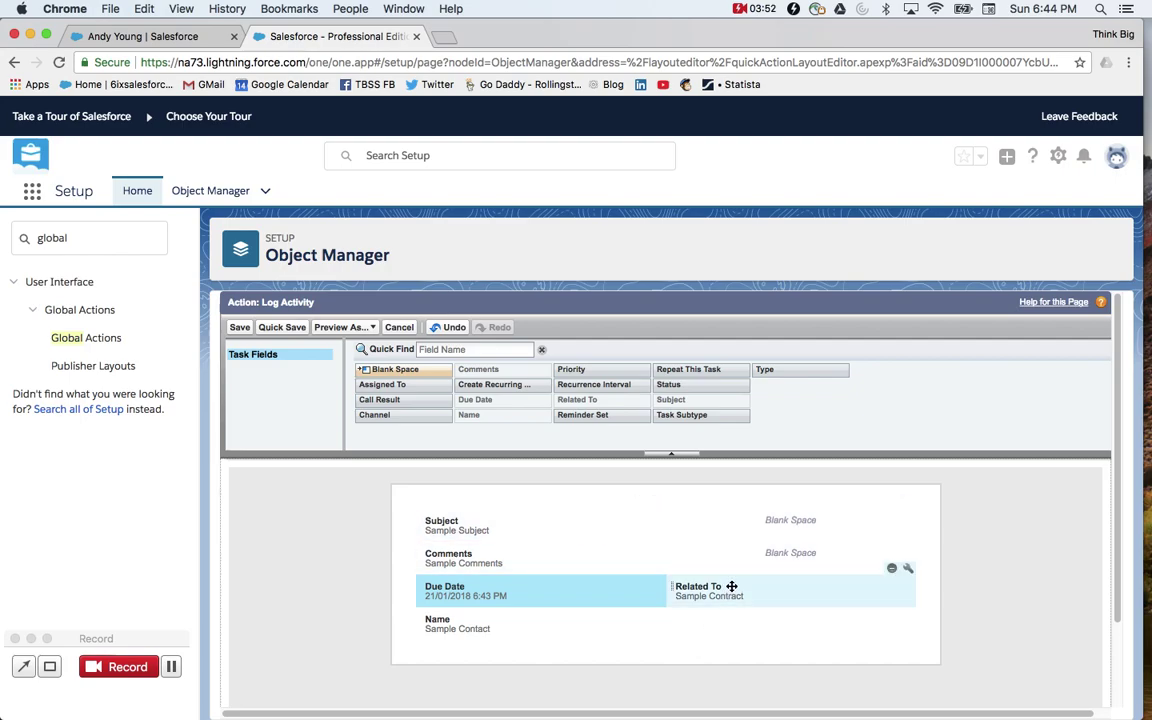
left_click_drag(715, 591, 488, 648)
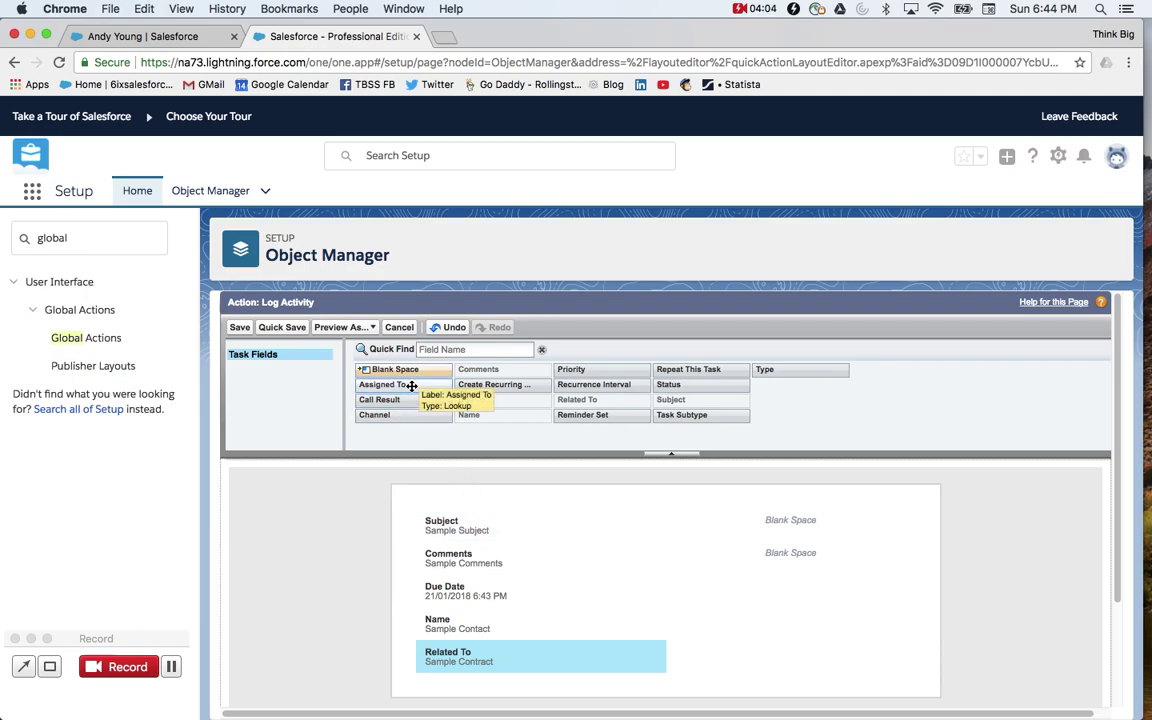
left_click_drag(411, 386, 463, 606)
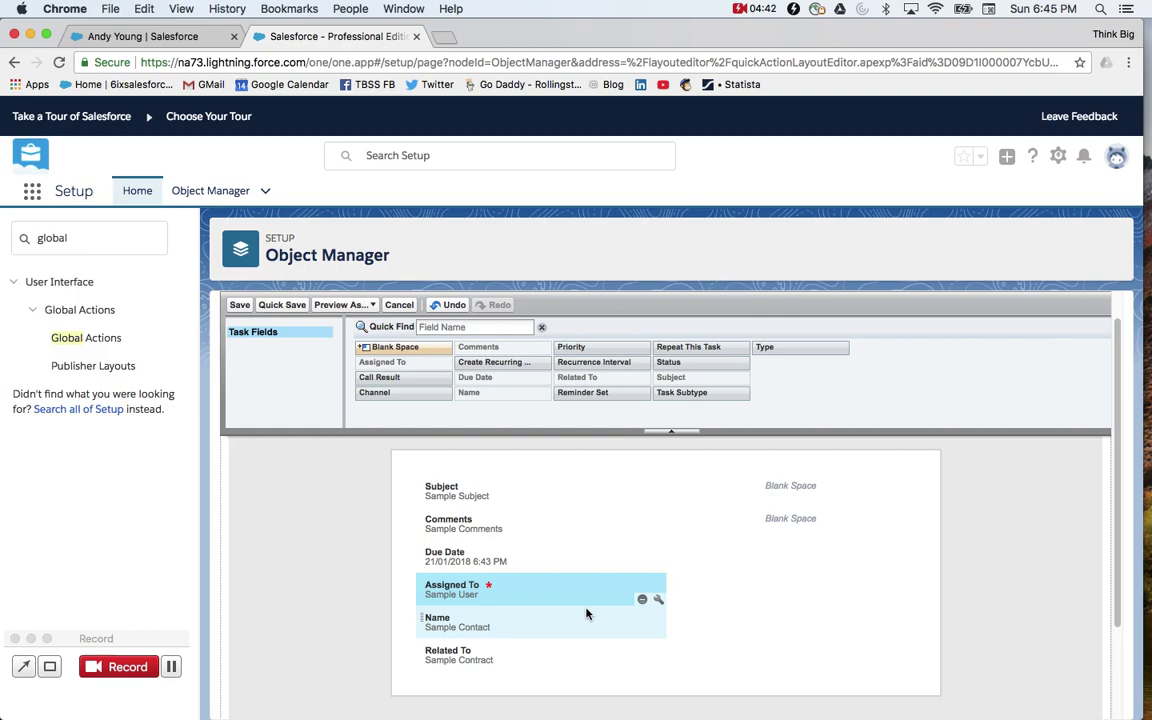
left_click(244, 307)
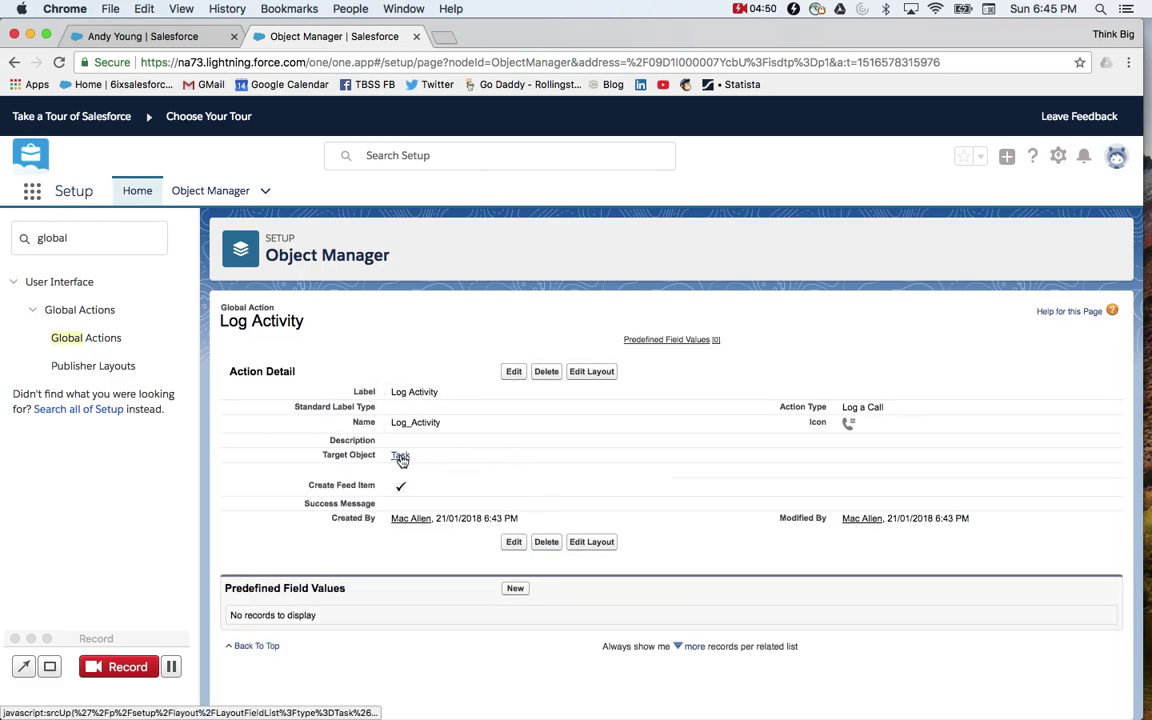
Find the Task object in Object Manager by searching for "task" and view its fields and relationships
left_click(211, 193)
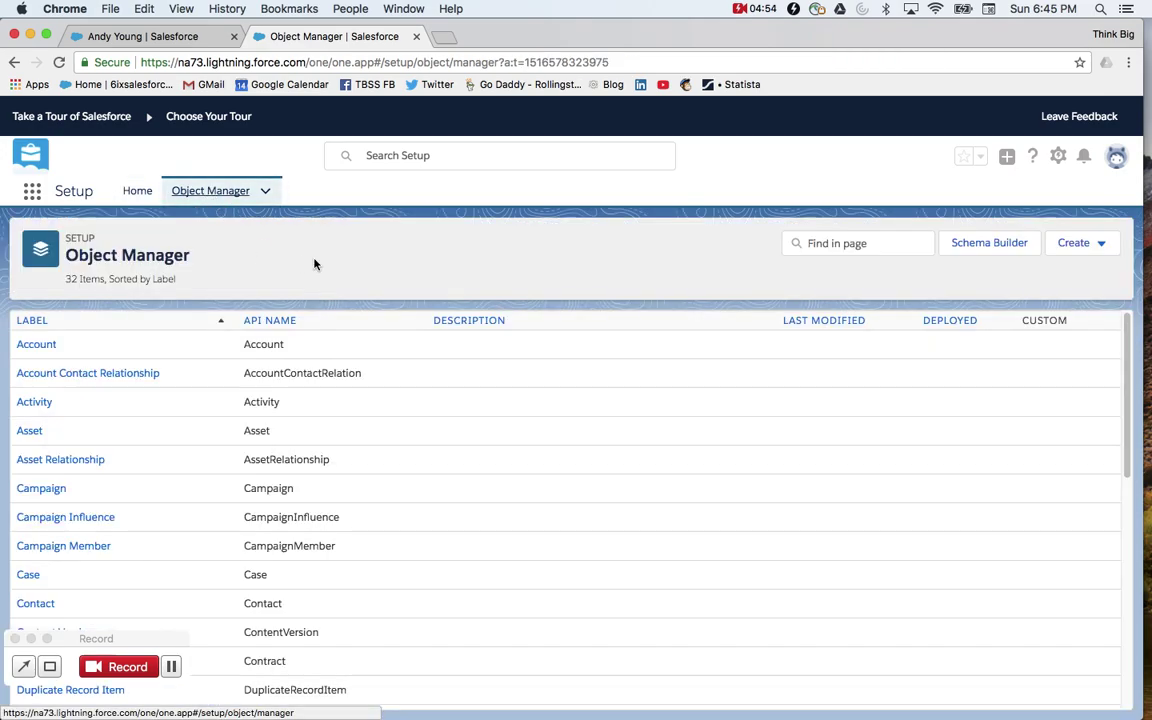
left_click(836, 245)
type("task")
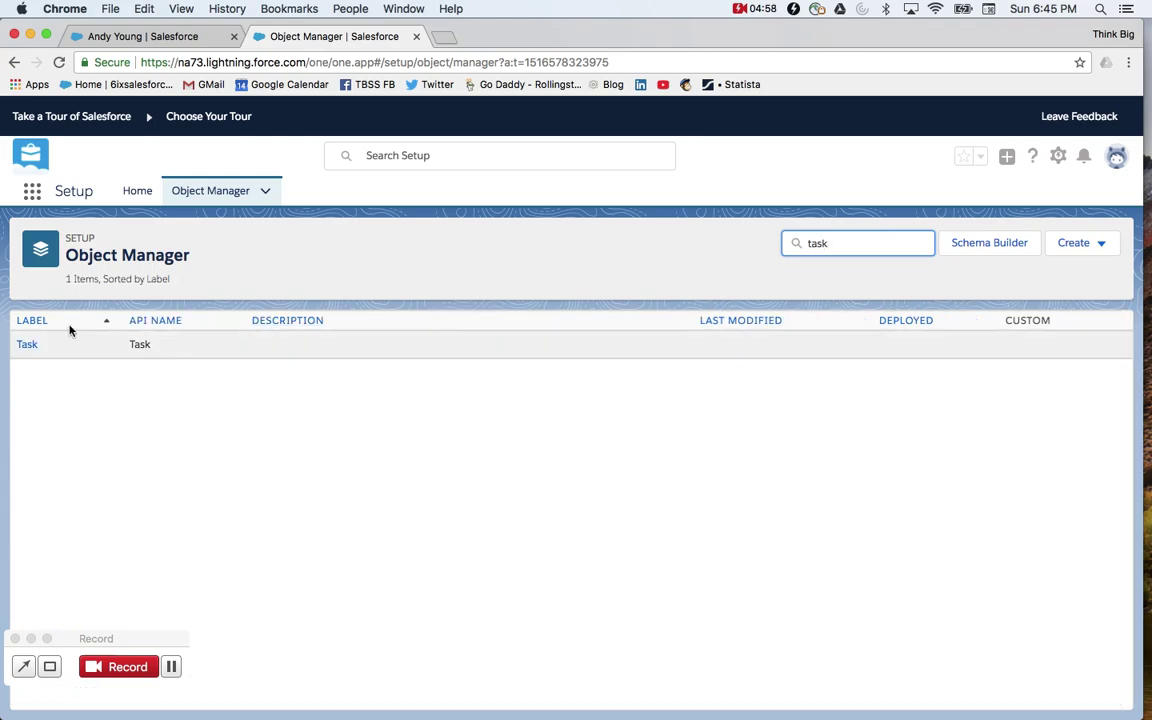
left_click(30, 344)
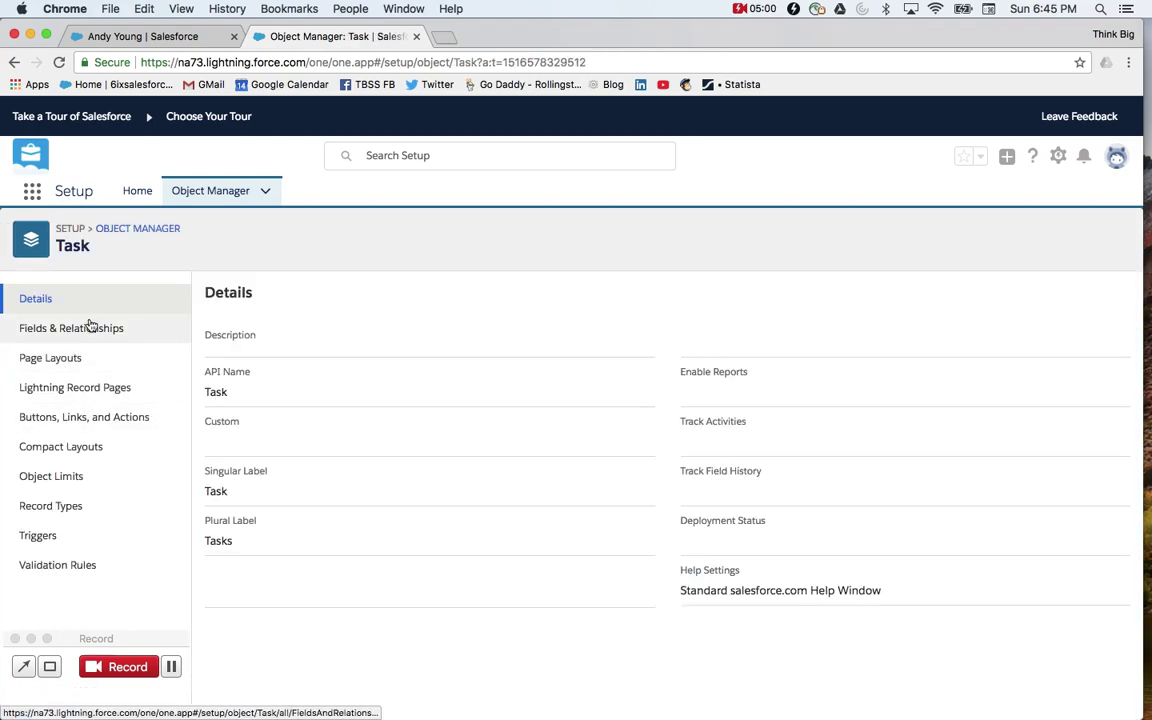
left_click(81, 334)
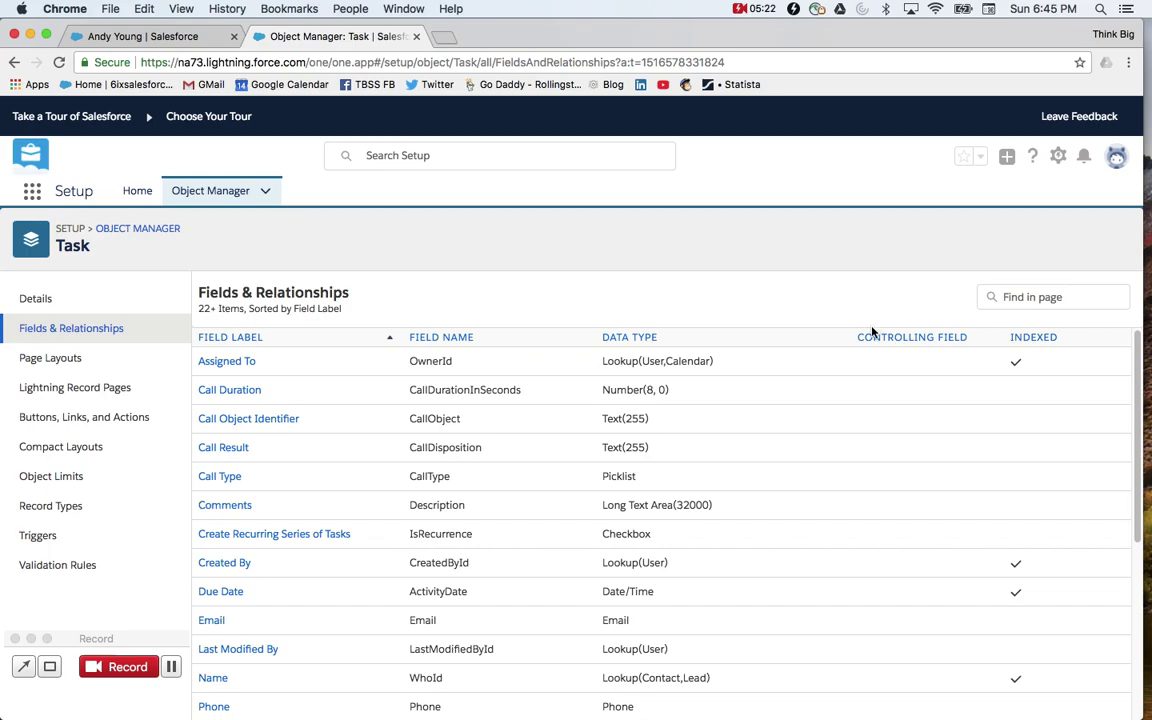
Find the Activity object in Object Manager by searching for "activity" and open its fields and relationships
left_click(213, 193)
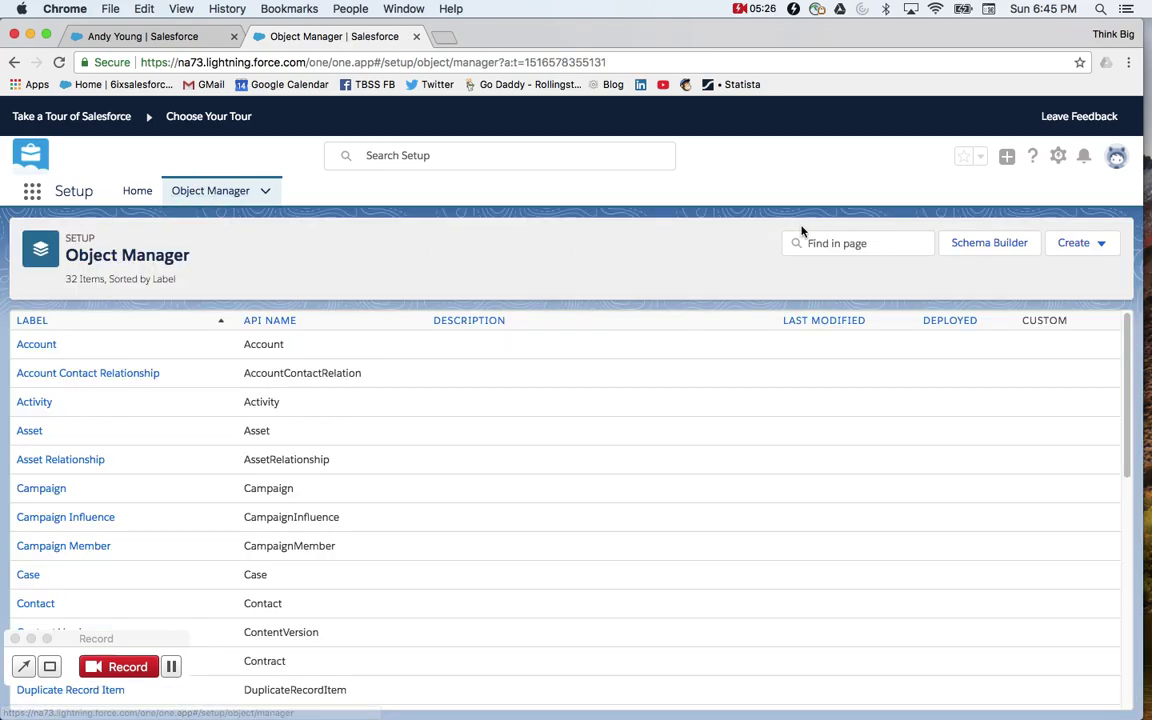
left_click(857, 242)
type("activity")
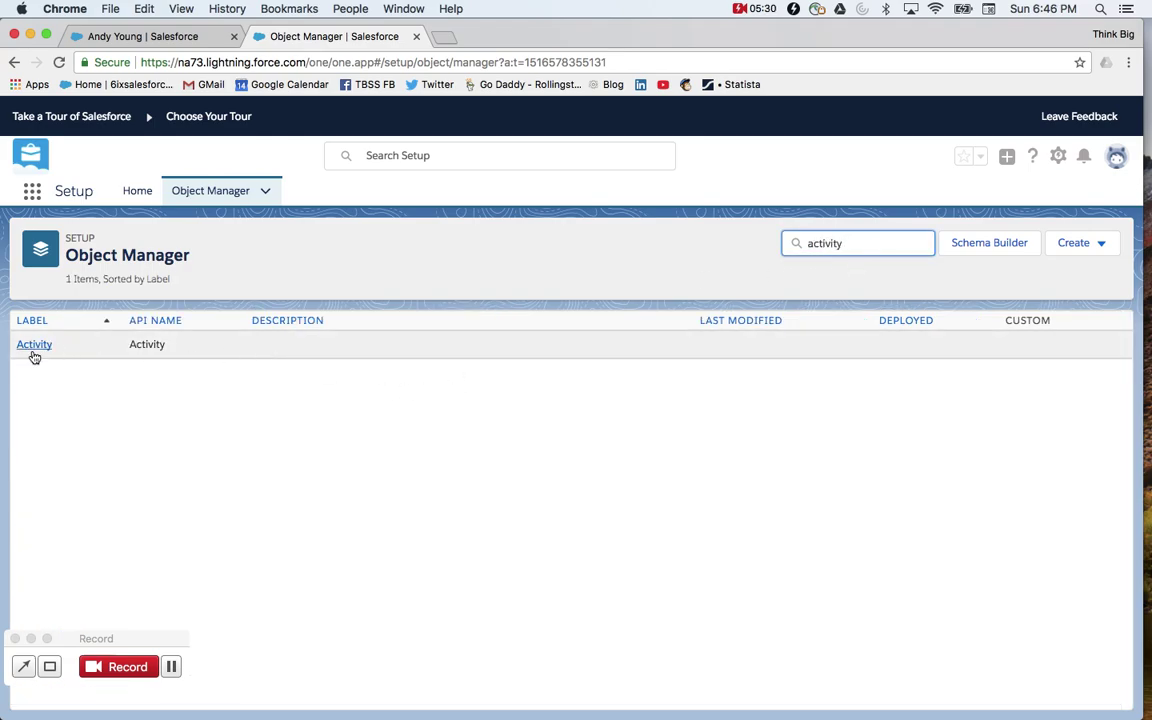
left_click(35, 346)
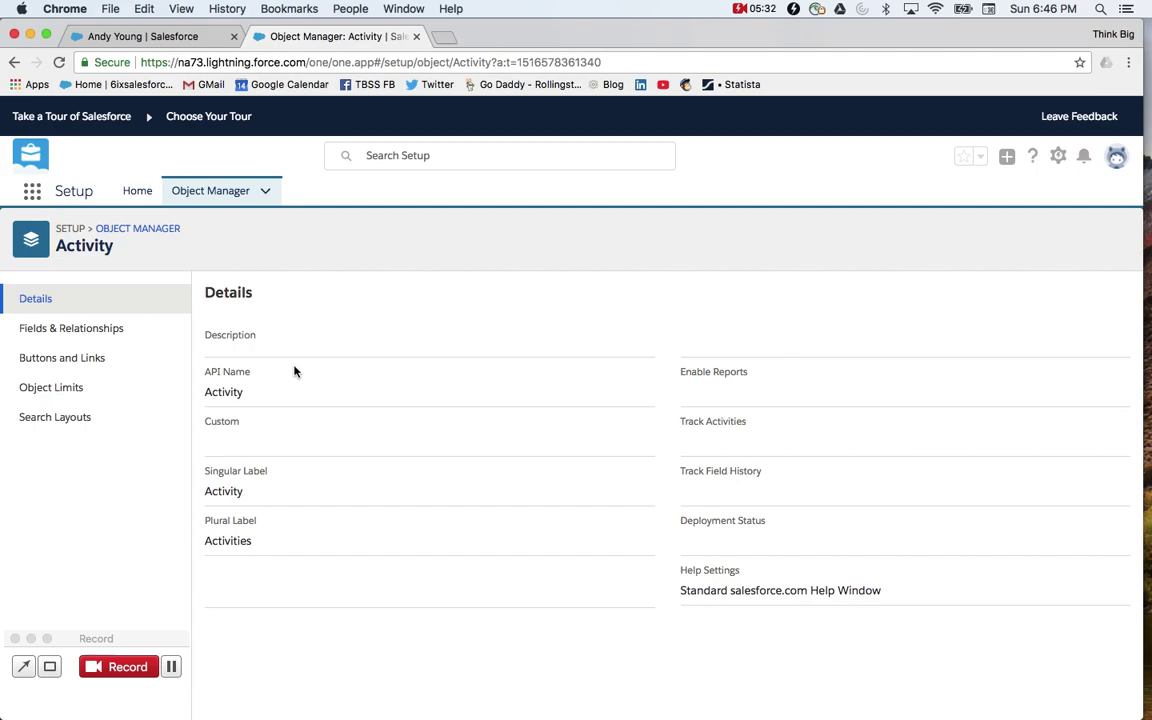
left_click(89, 329)
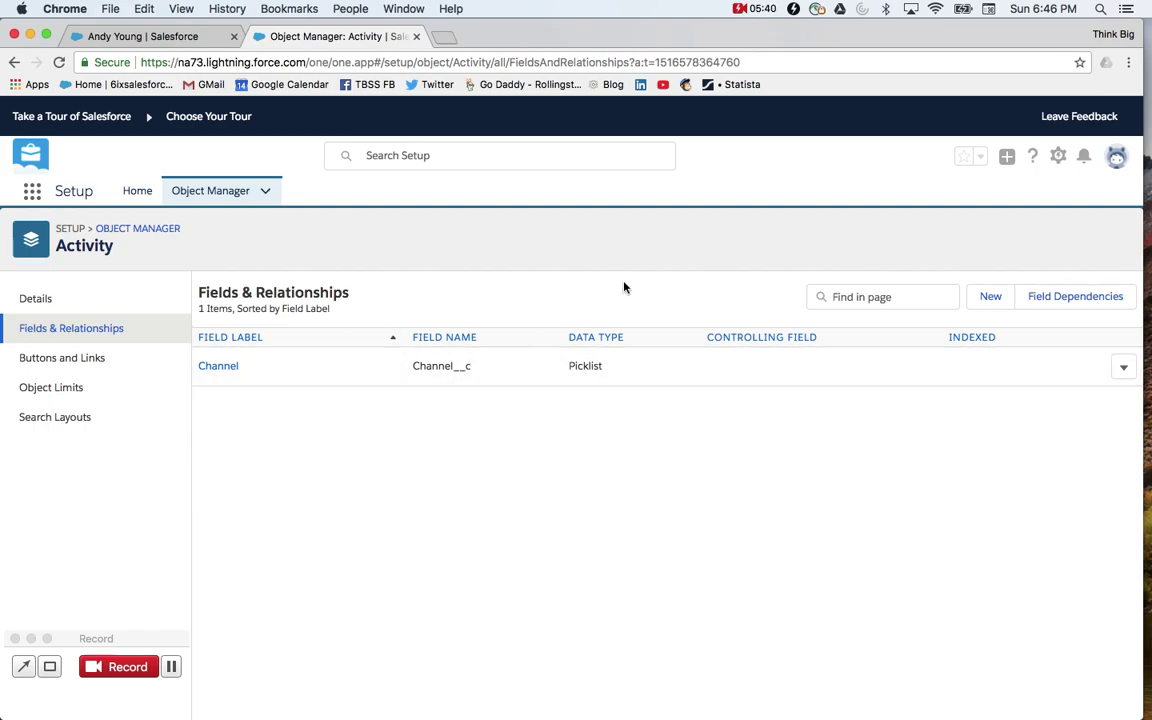
Start a new custom field on the Activity object and choose Picklist as its data type
left_click(991, 298)
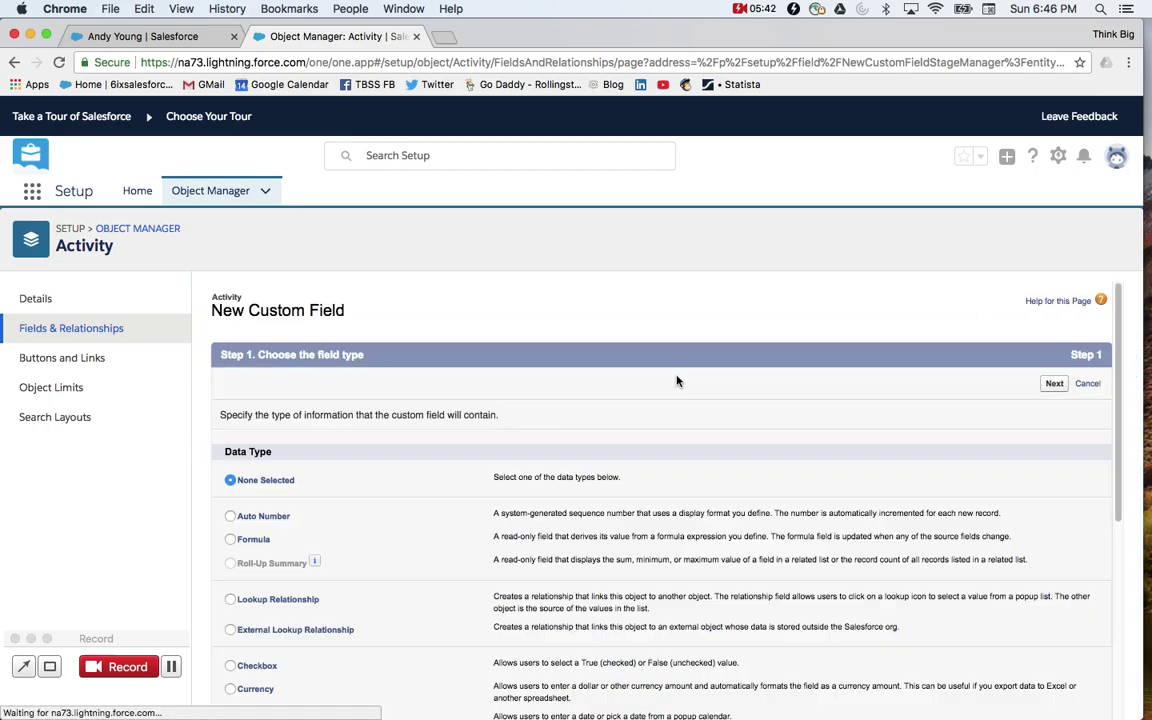
scroll(486, 360, "down", 1)
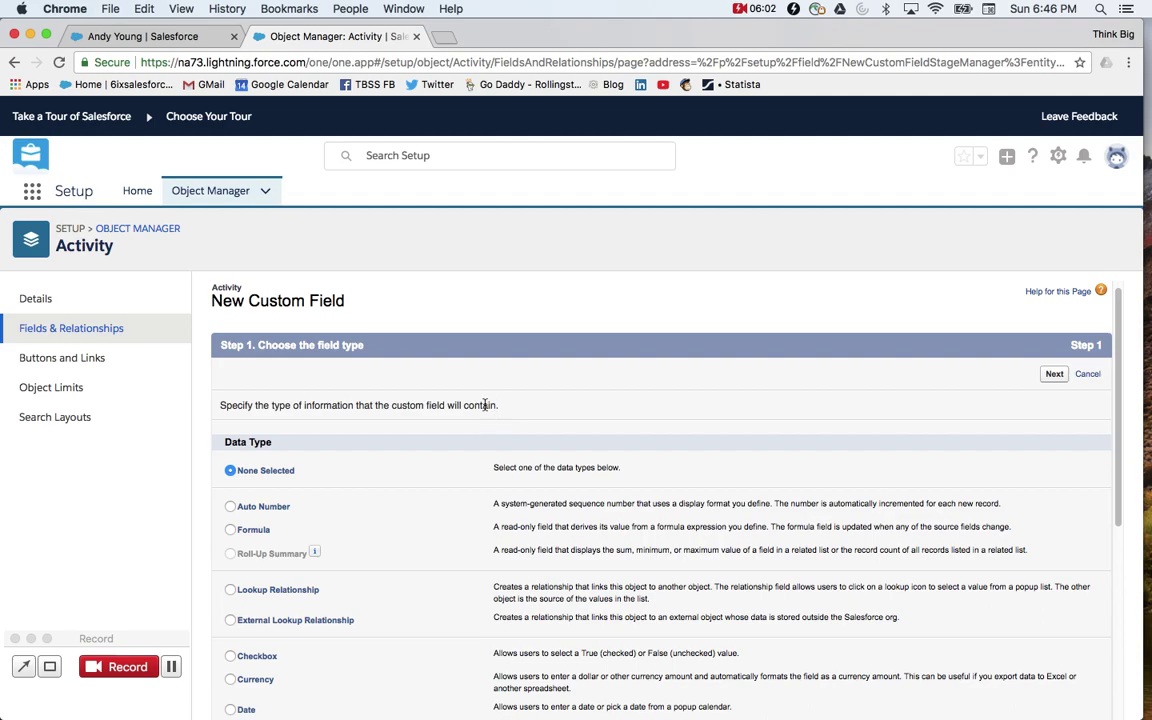
scroll(485, 425, "down", 2)
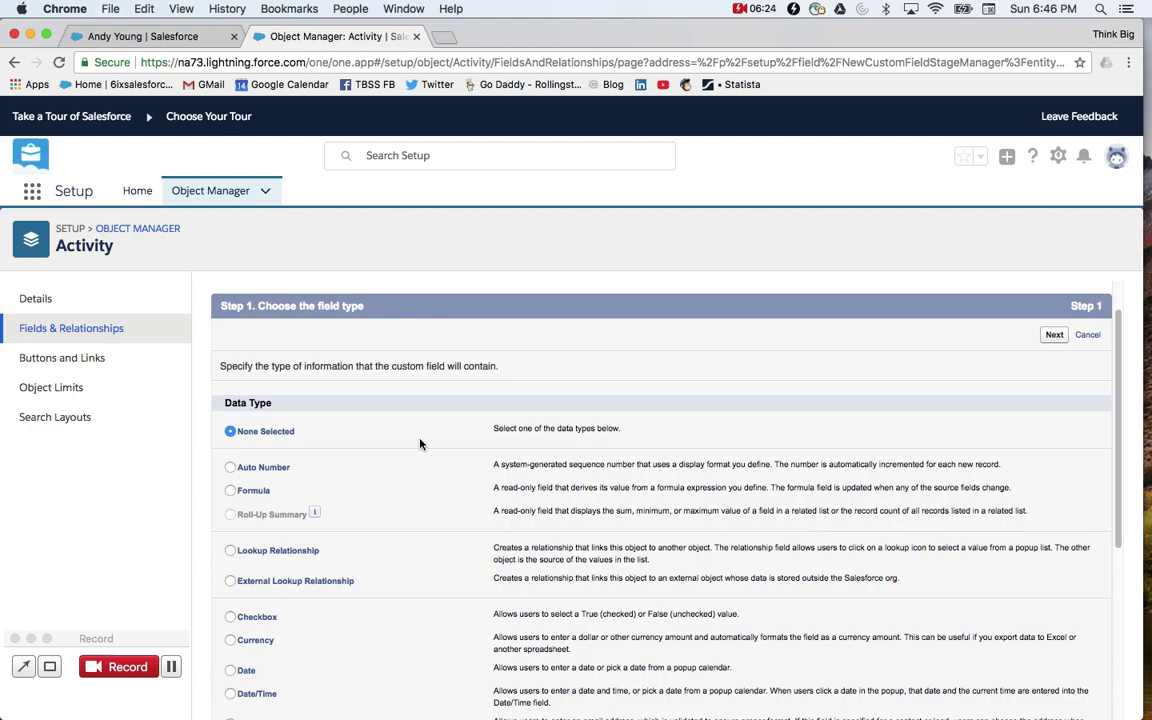
scroll(415, 445, "down", 5)
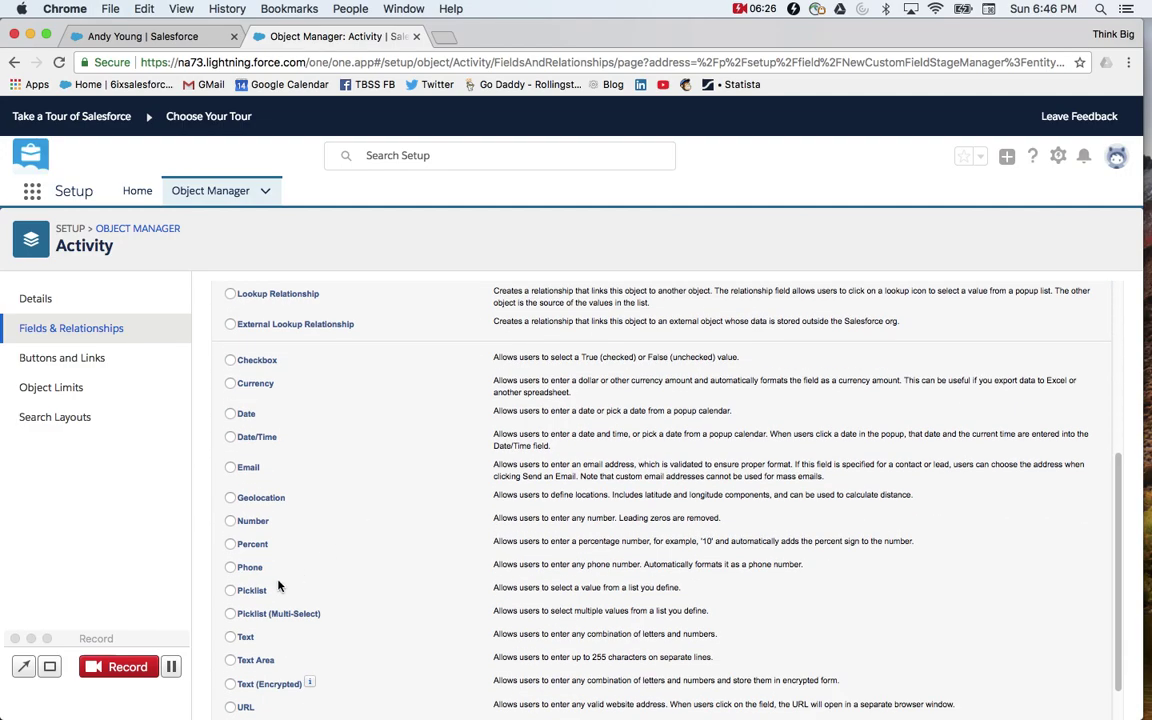
left_click(231, 587)
scroll(519, 528, "down", 2)
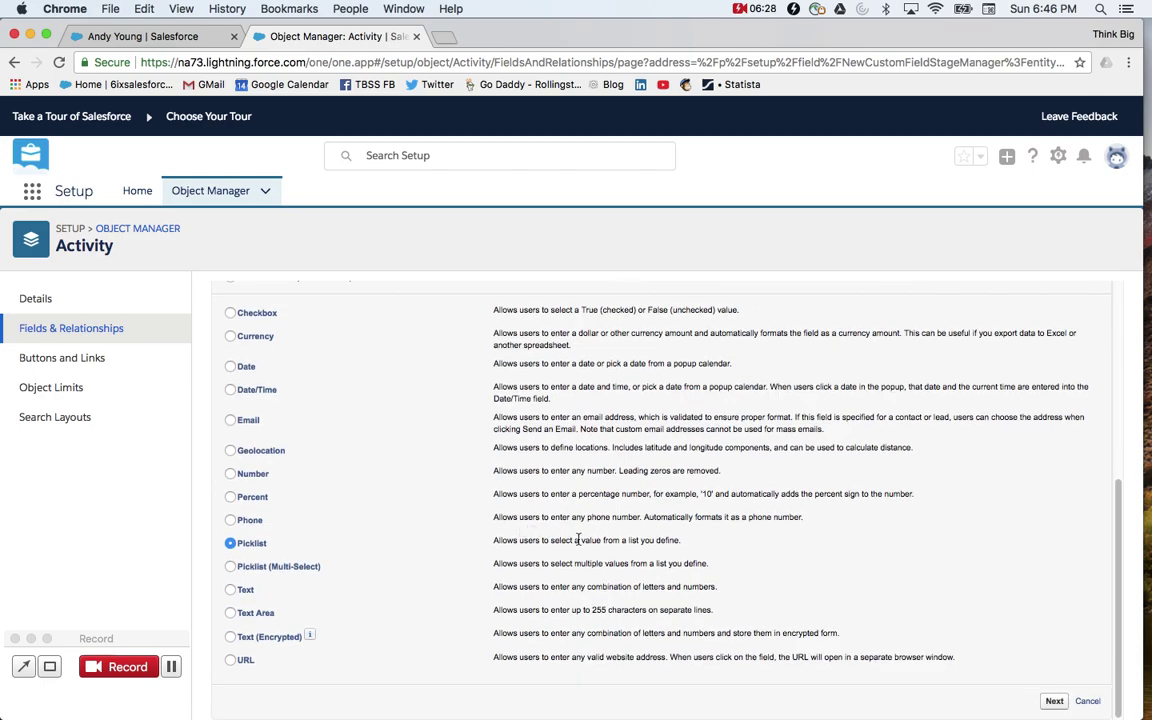
left_click(1054, 700)
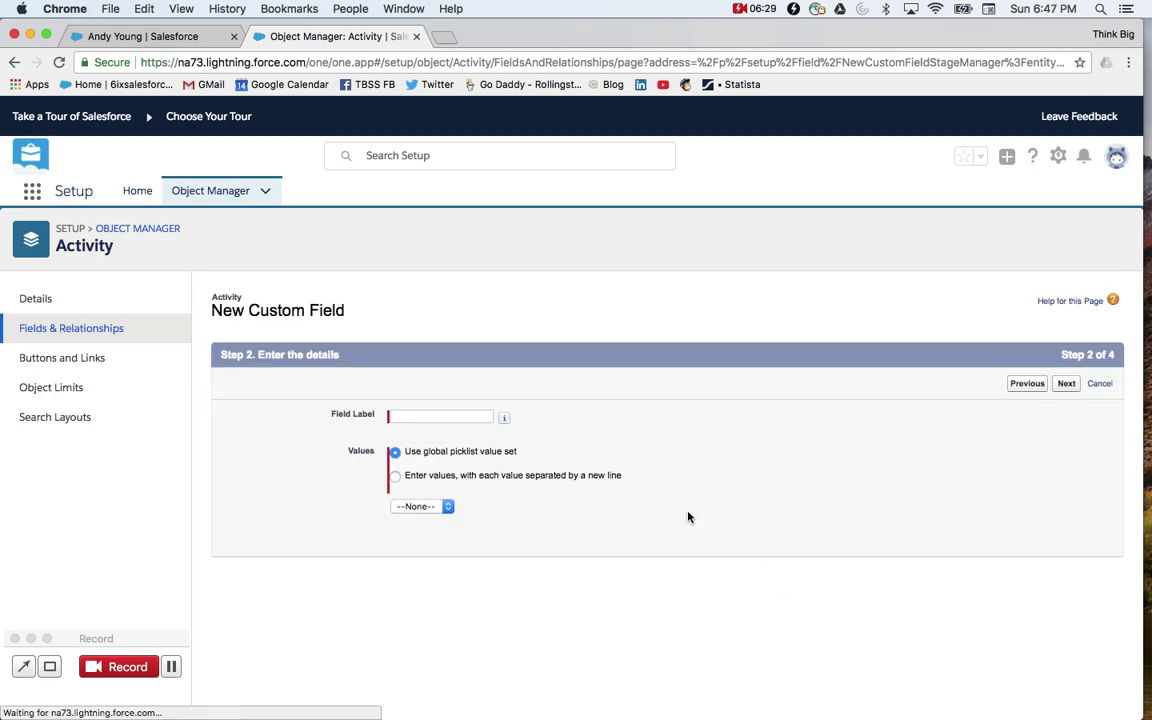
Set the new picklist field's label to "Result"
left_click(416, 418)
type("result")
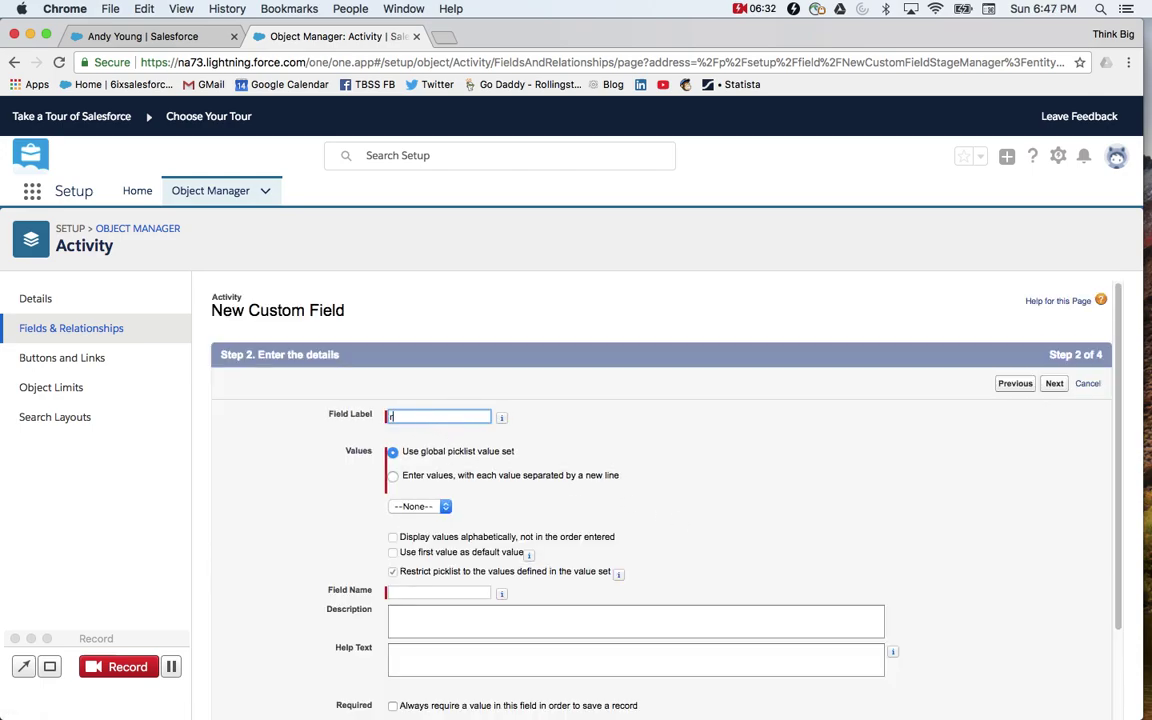
double_click(402, 416)
type("Result")
Choose to enter the picklist's own values and list Connected, Attempt and Other on separate lines
left_click(392, 475)
left_click(477, 531)
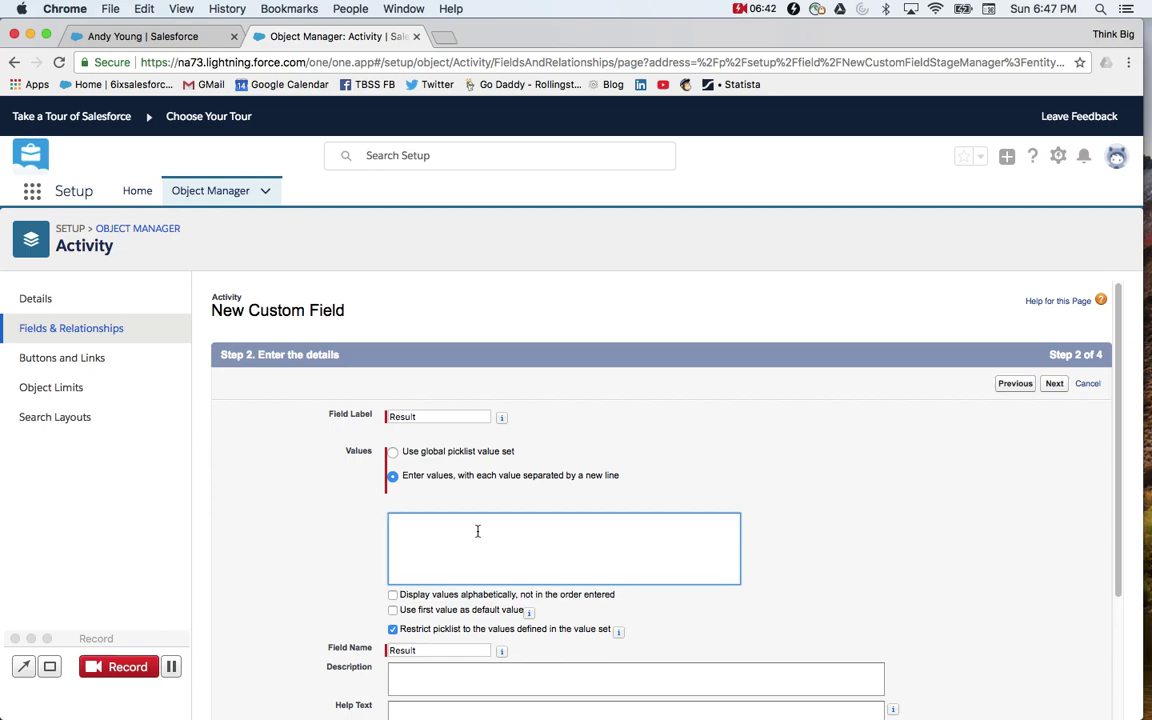
type("Connected")
scroll(779, 510, "down", 2)
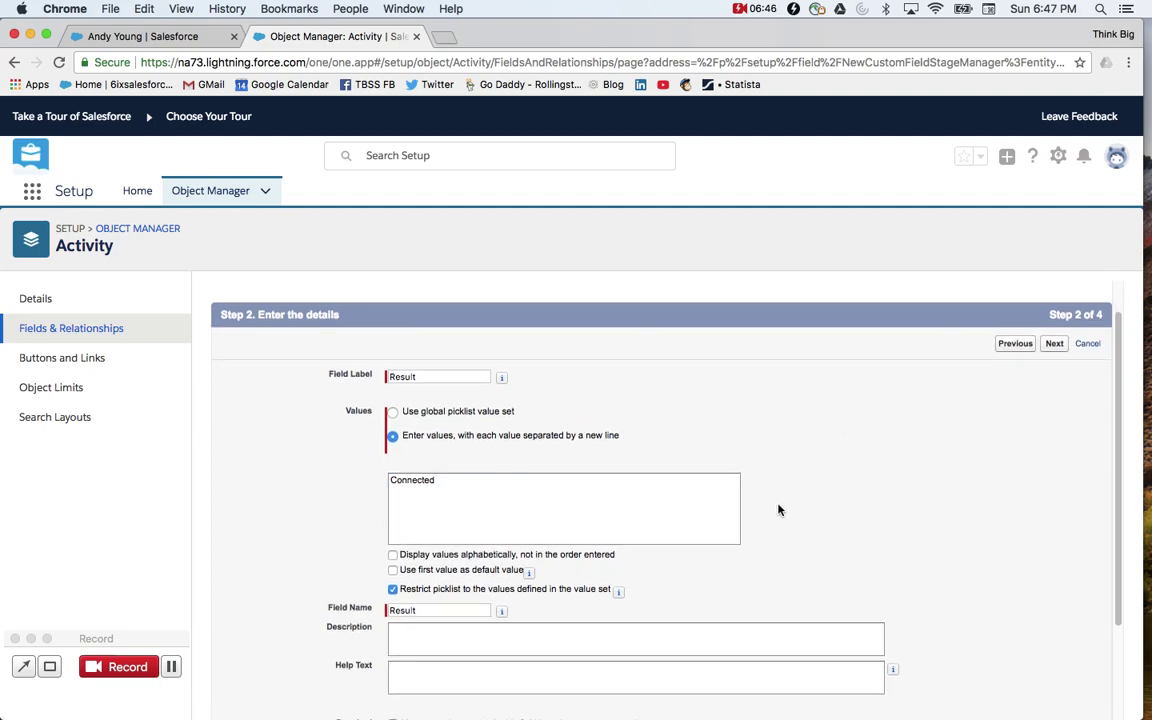
left_click(530, 499)
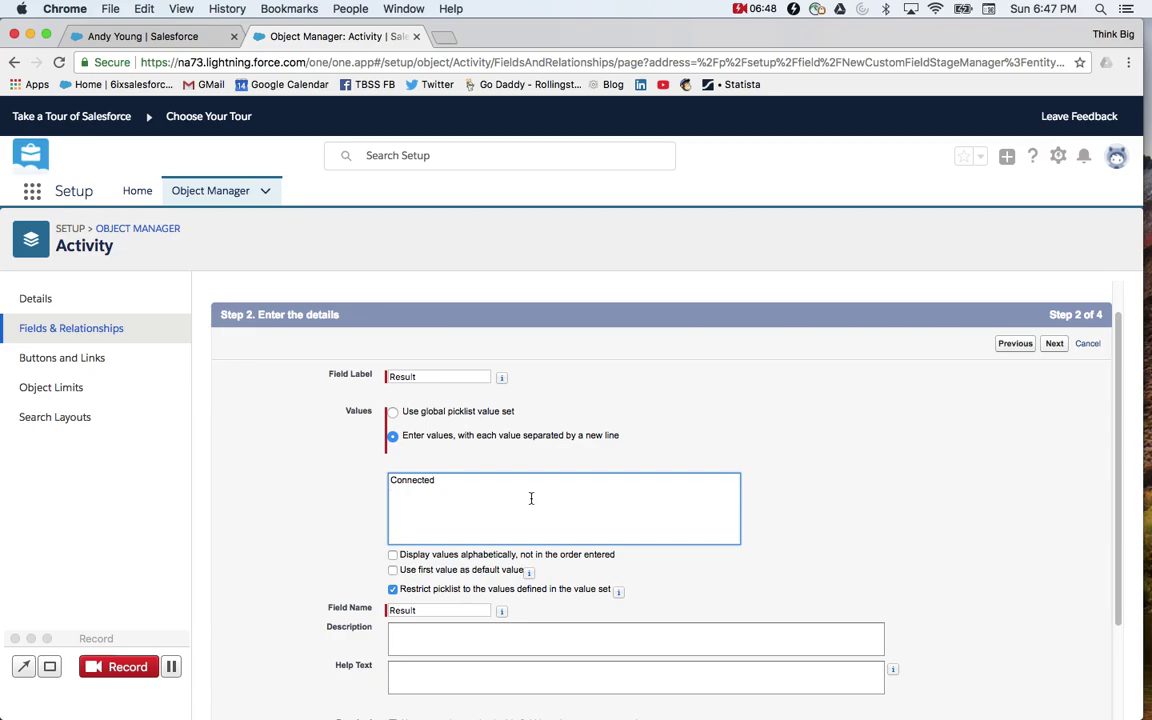
type("Attempt")
left_click(880, 517)
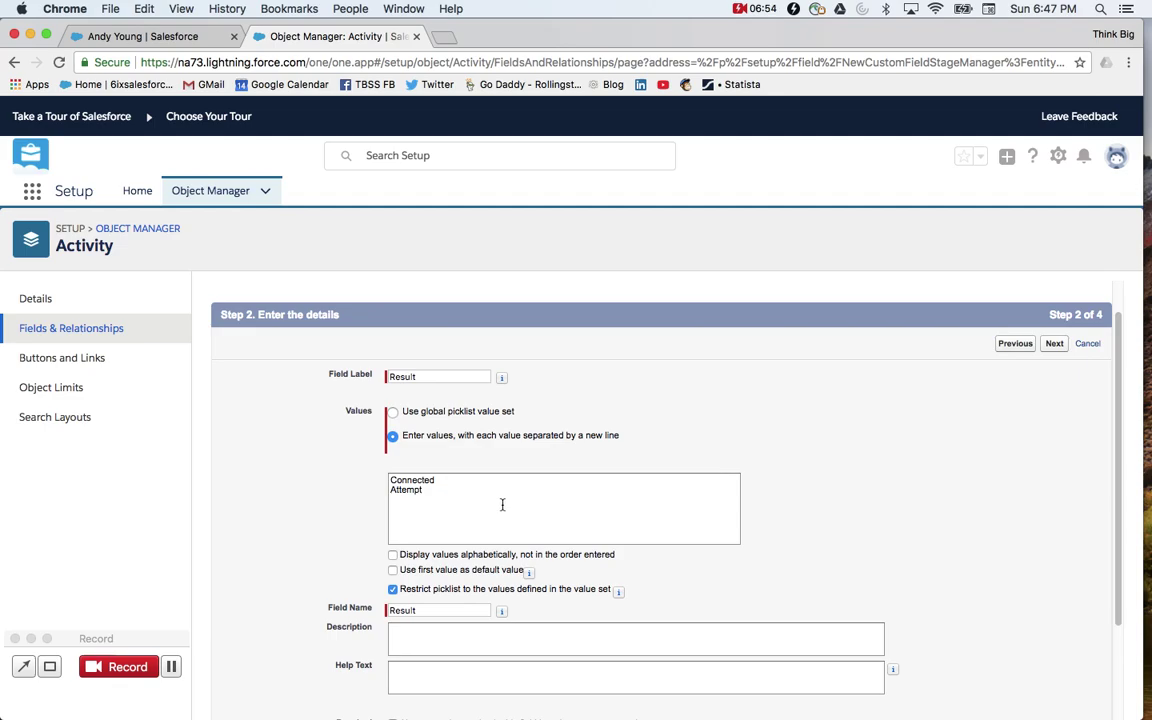
left_click(651, 496)
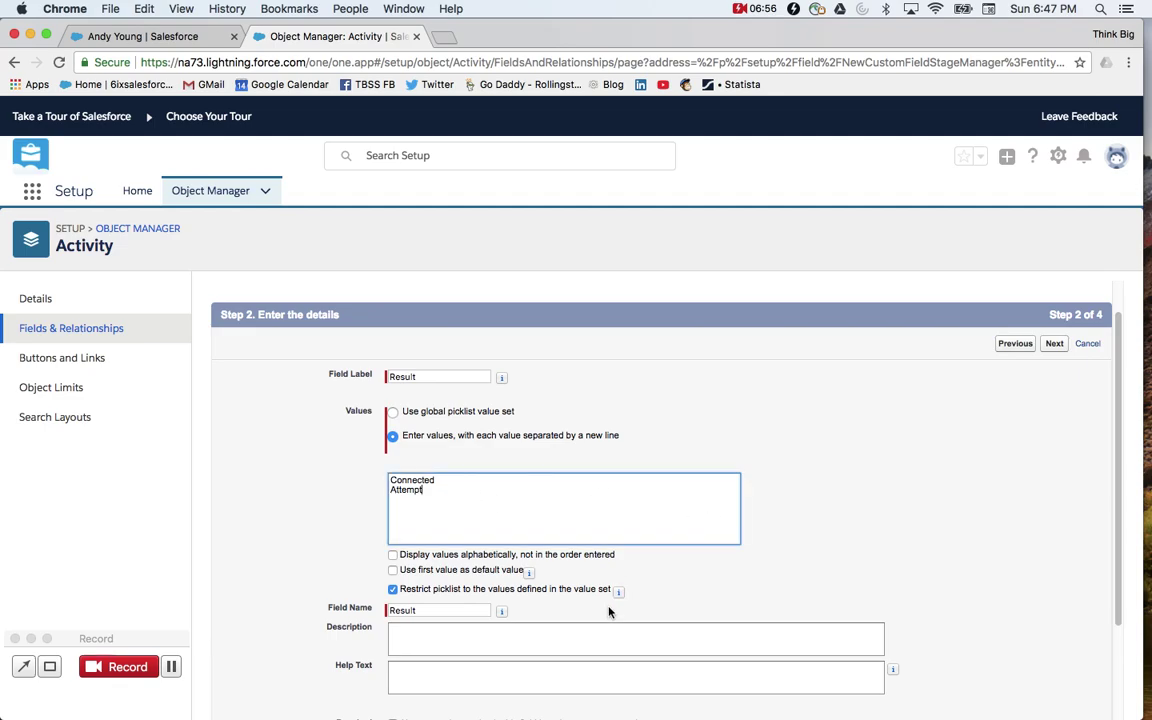
scroll(483, 495, "down", 1)
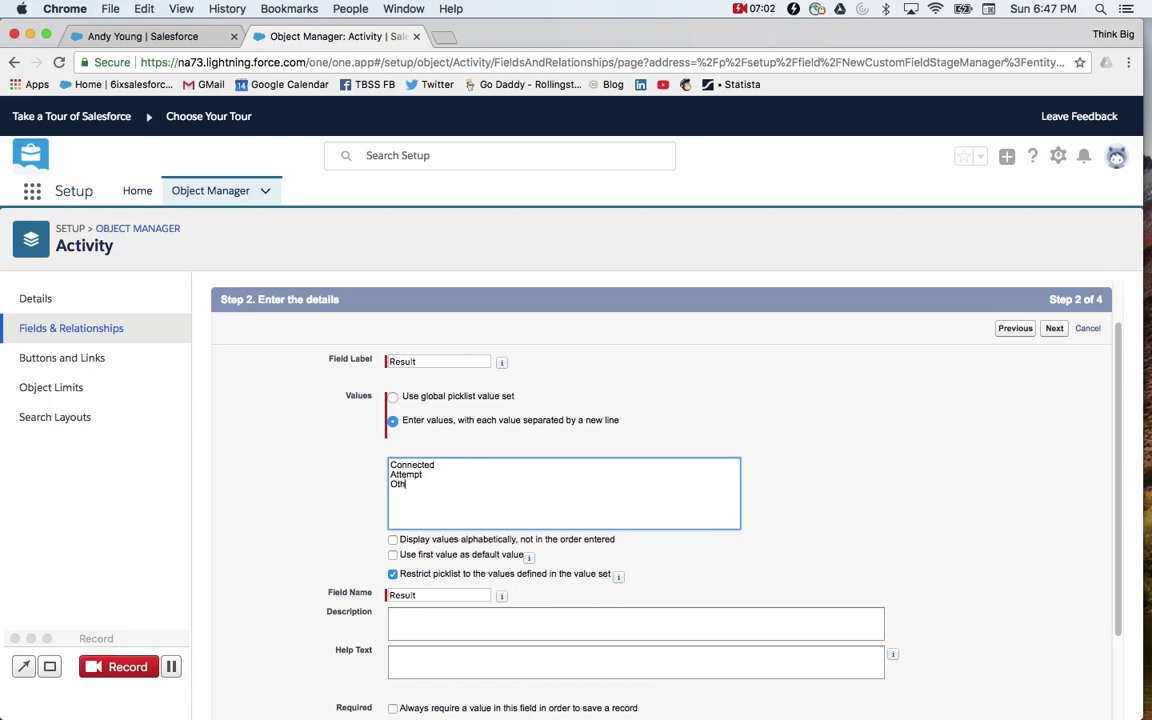
left_click(945, 495)
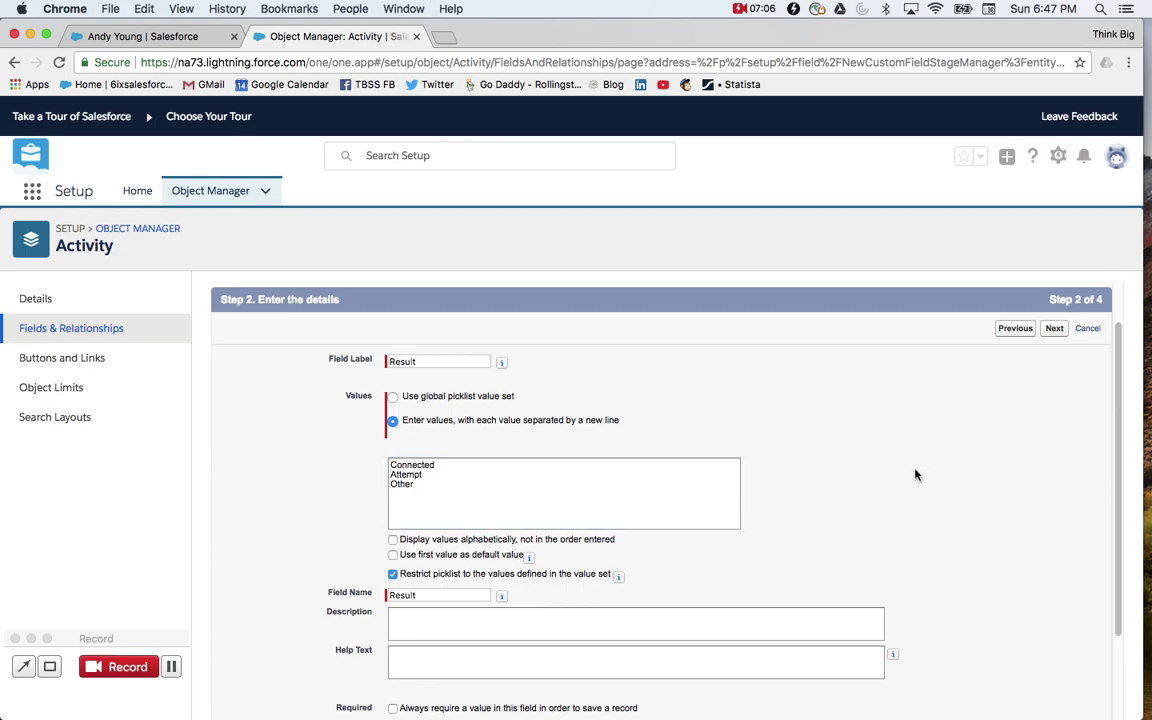
Accept the default field-level security for the Result field, exclude it from the Event Layout, and save it
scroll(808, 440, "down", 2)
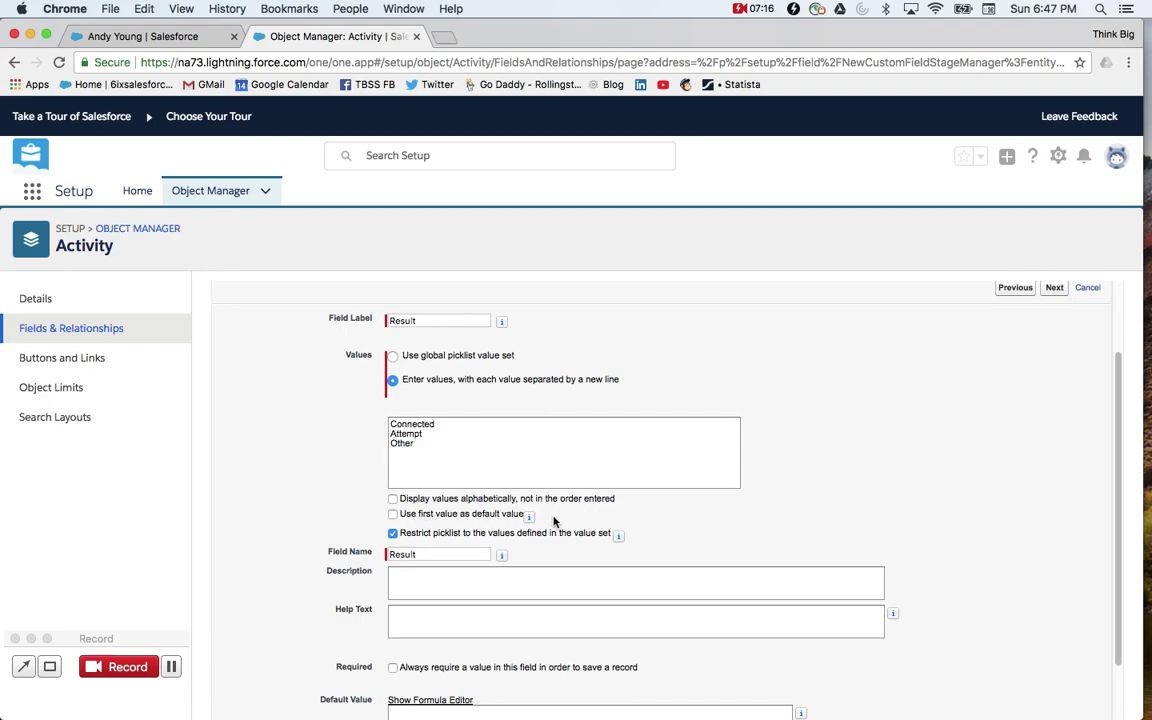
scroll(553, 519, "down", 2)
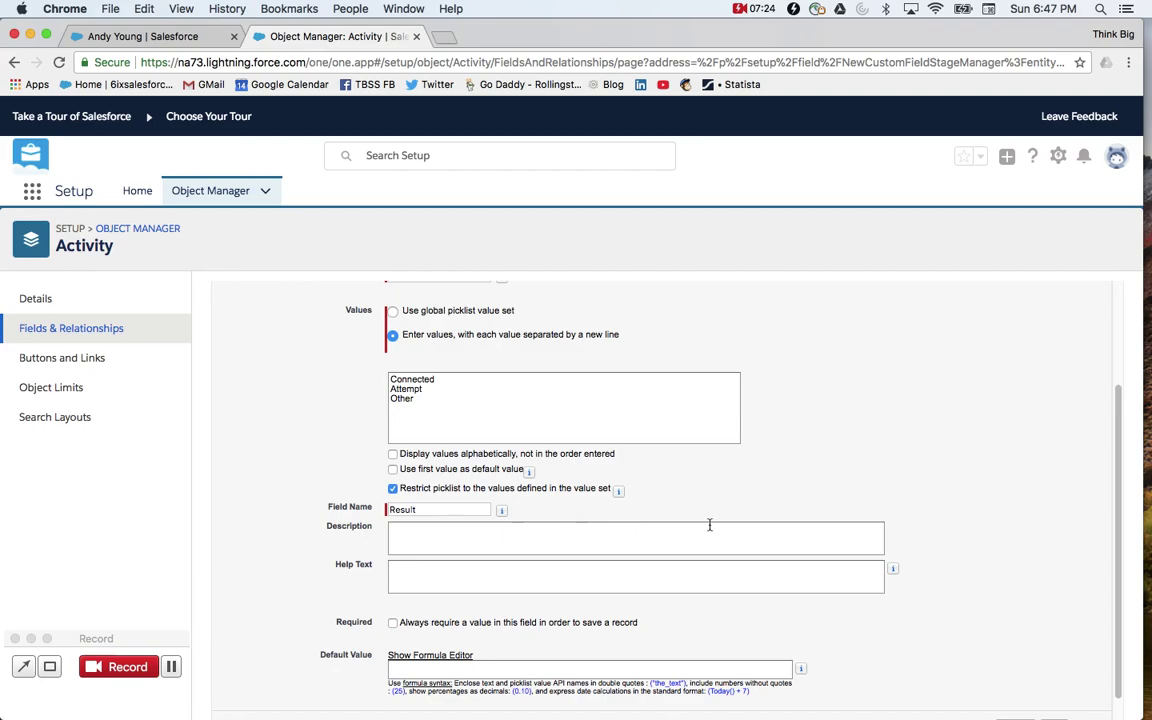
scroll(709, 524, "down", 1)
left_click(1055, 701)
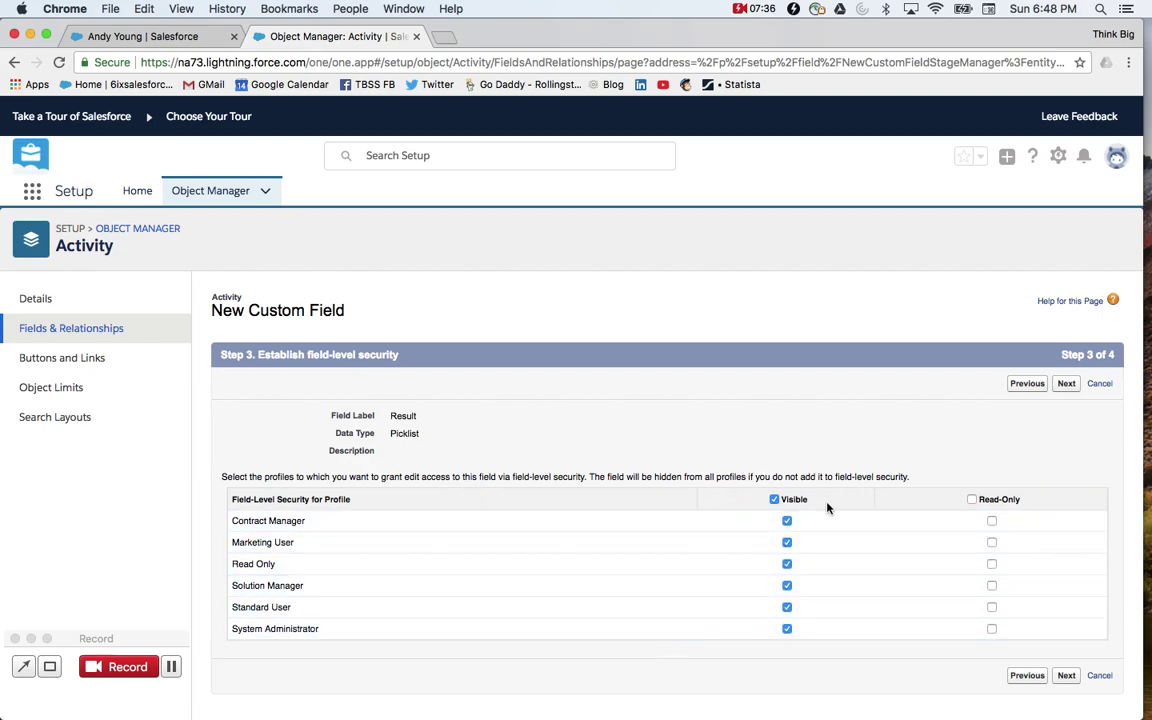
left_click(1066, 676)
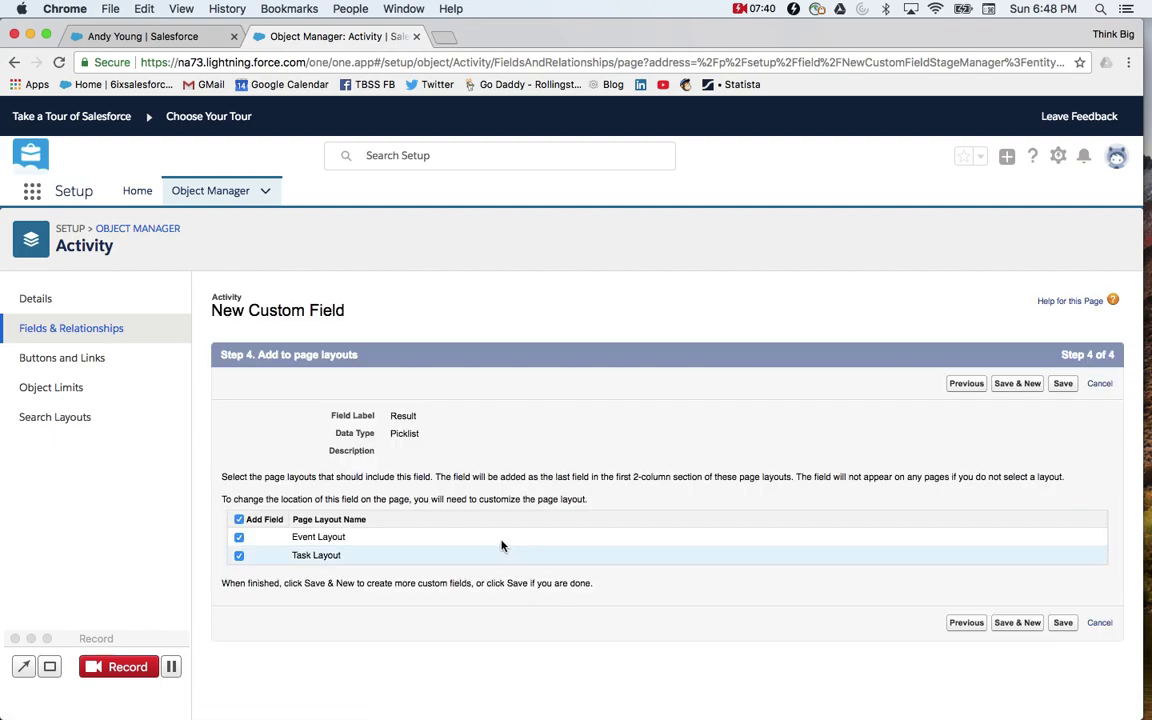
left_click(239, 541)
left_click(1063, 623)
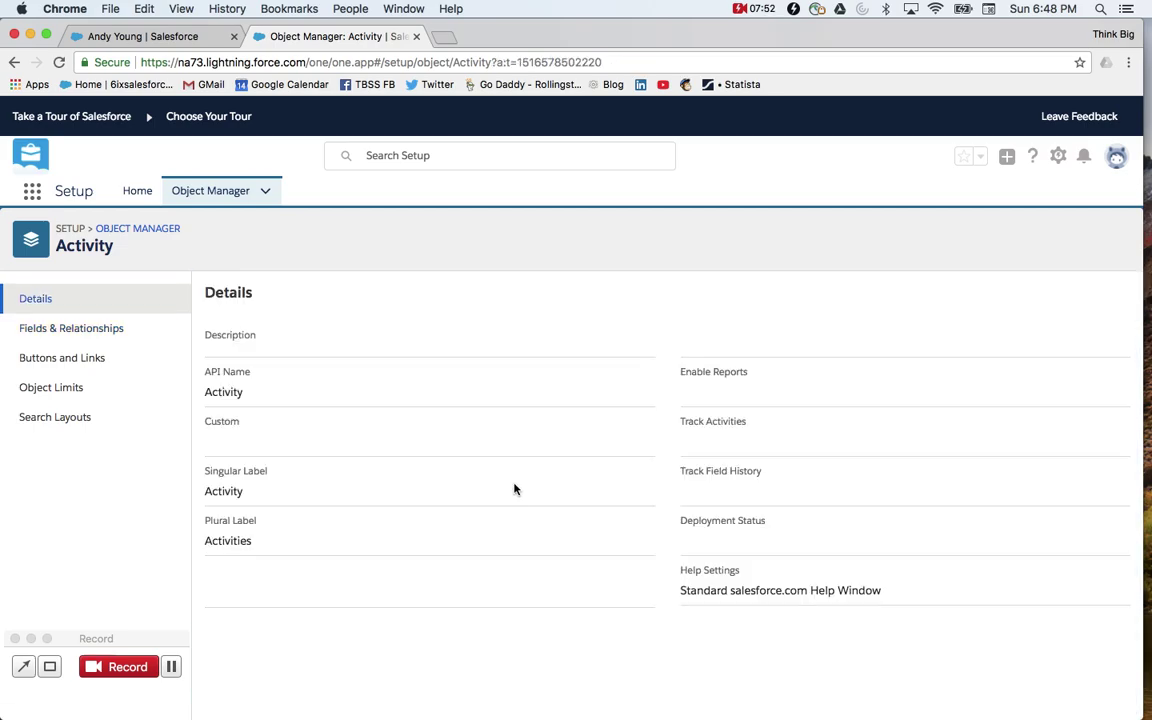
Examine the Activity object's Channel field definition and its picklist values, and return to the field list
left_click(67, 329)
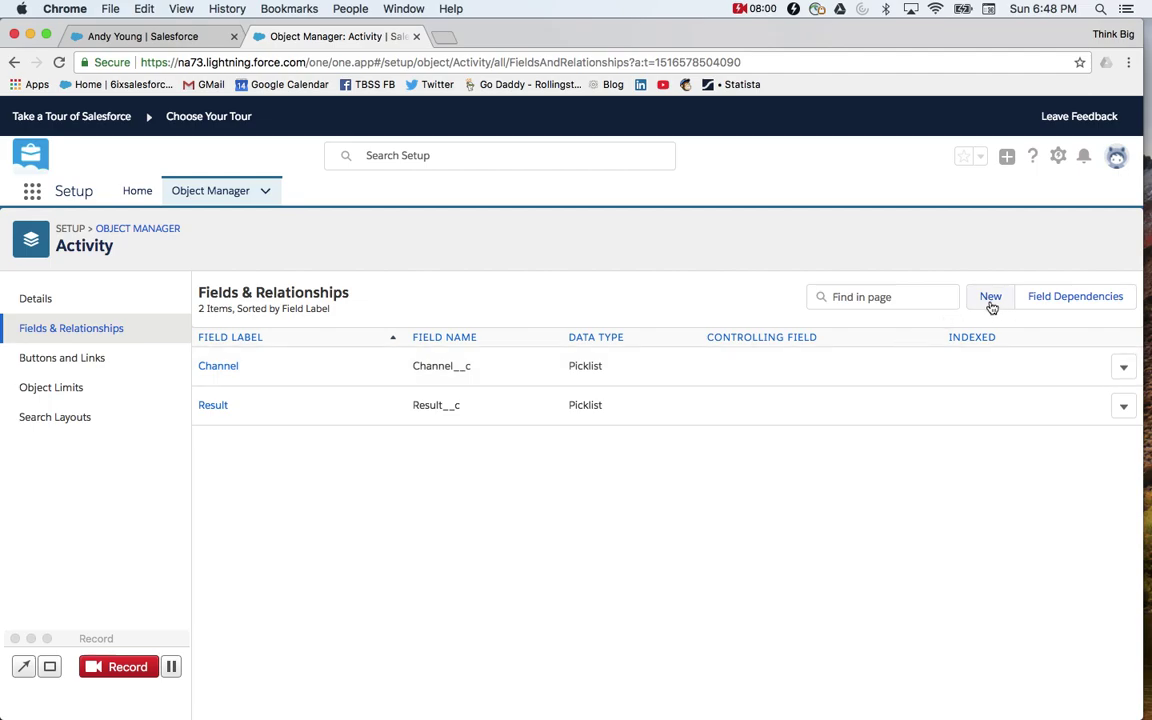
left_click(229, 369)
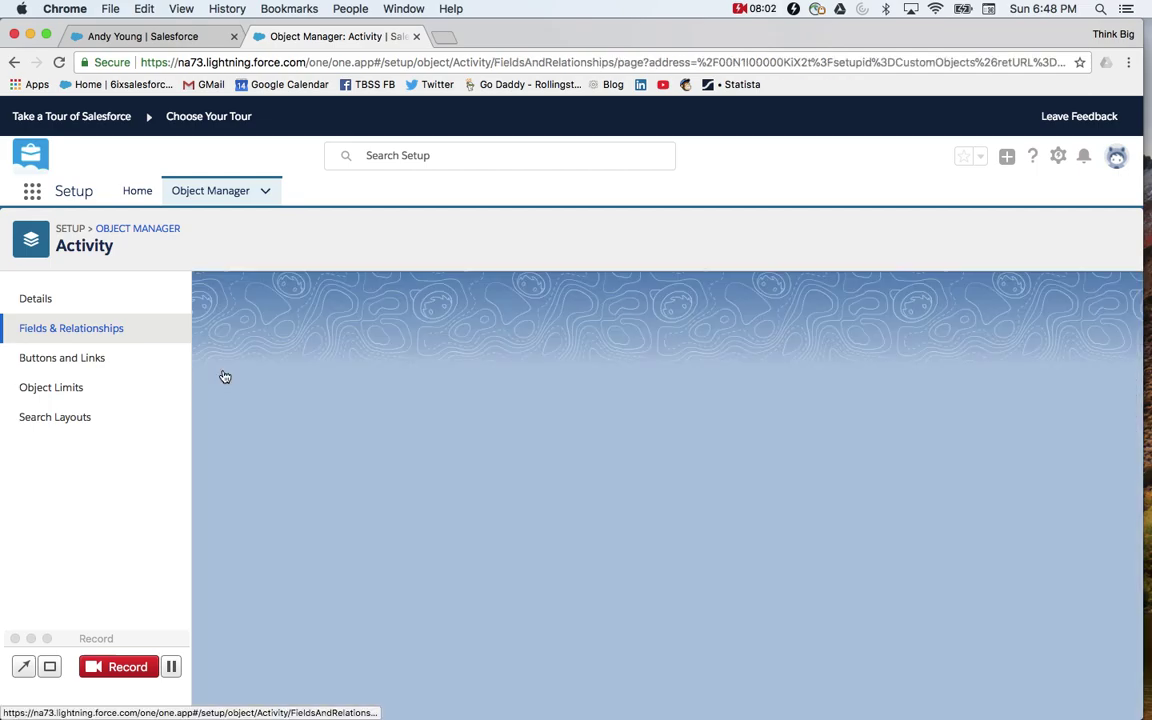
scroll(411, 480, "down", 3)
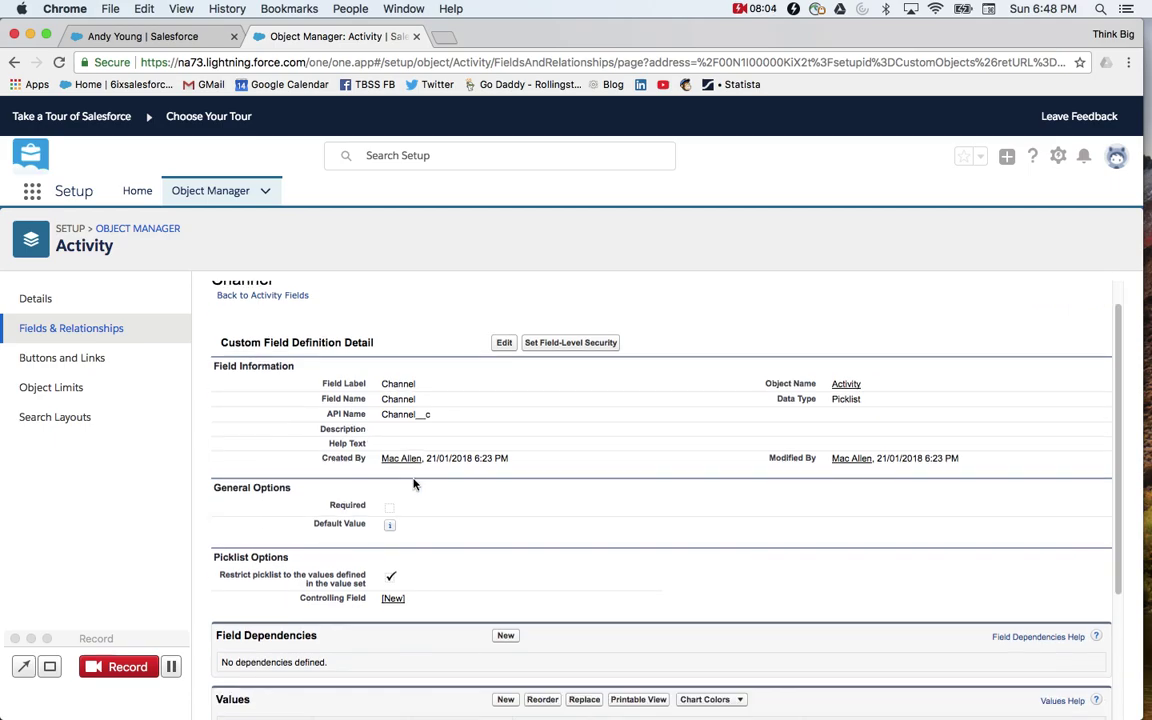
scroll(424, 486, "down", 1)
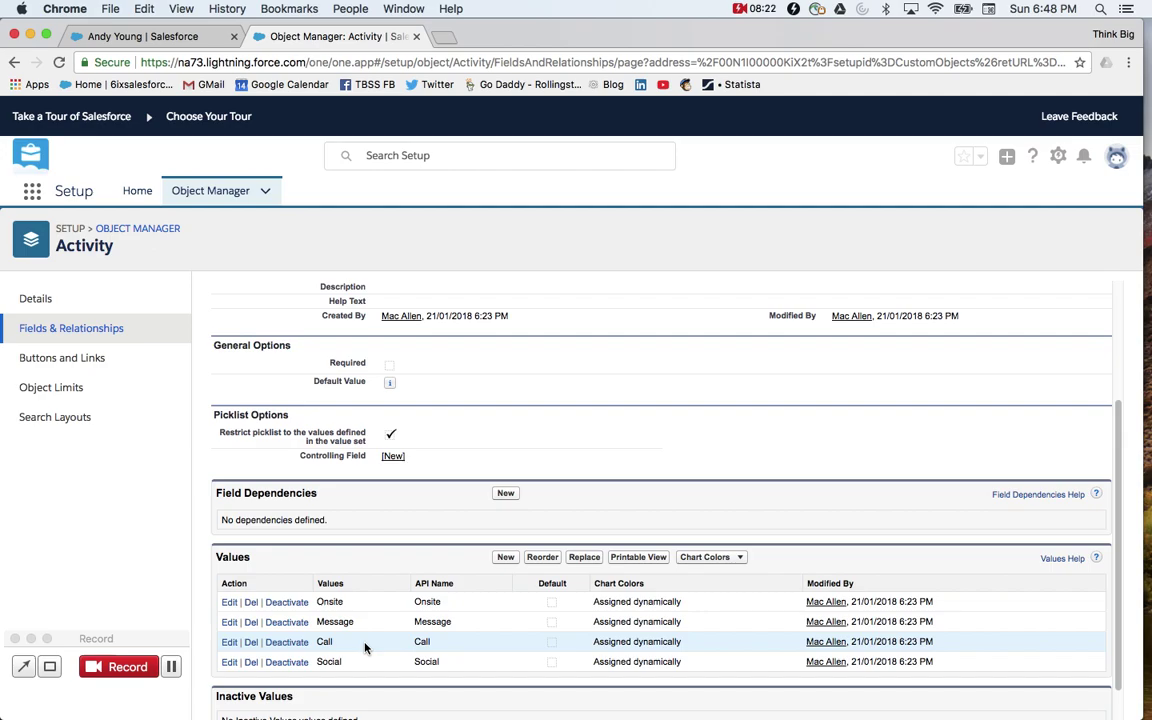
scroll(368, 646, "down", 1)
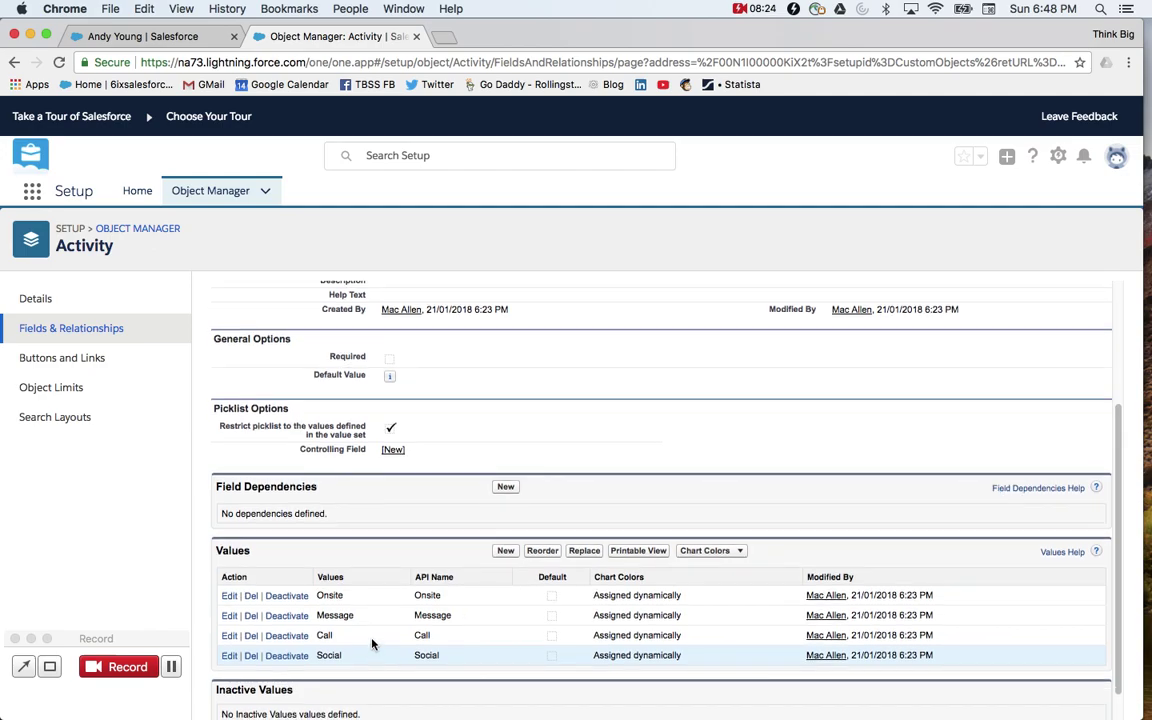
scroll(398, 630, "up", 5)
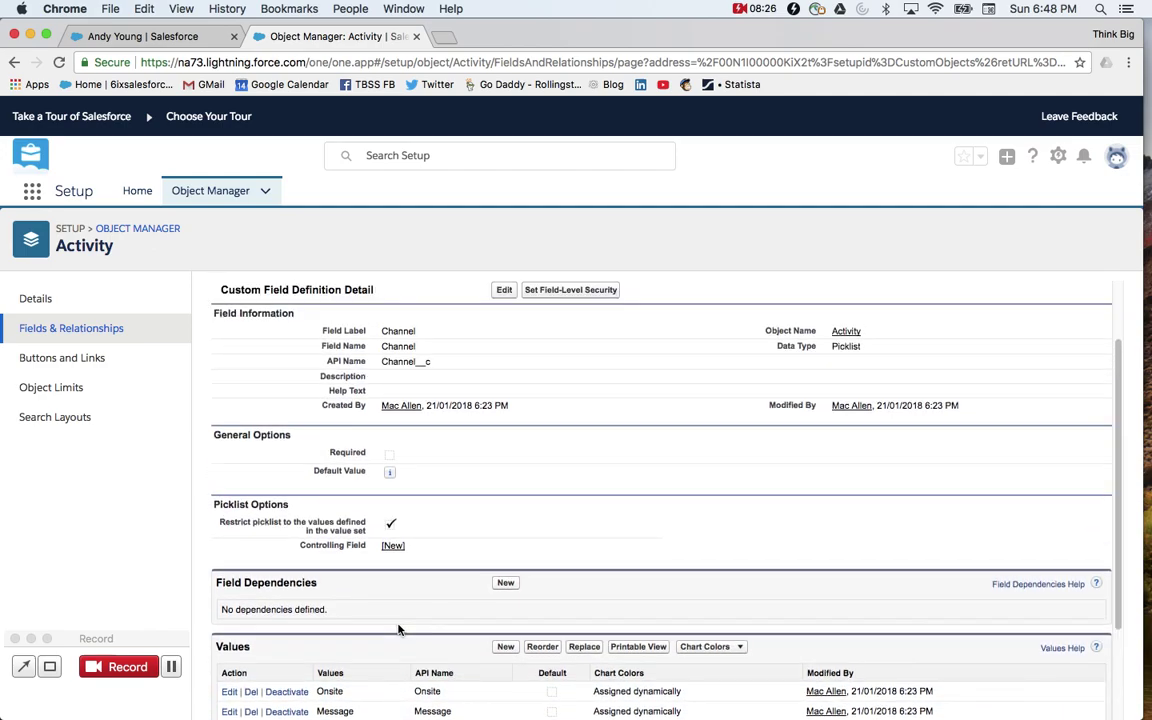
scroll(398, 628, "up", 4)
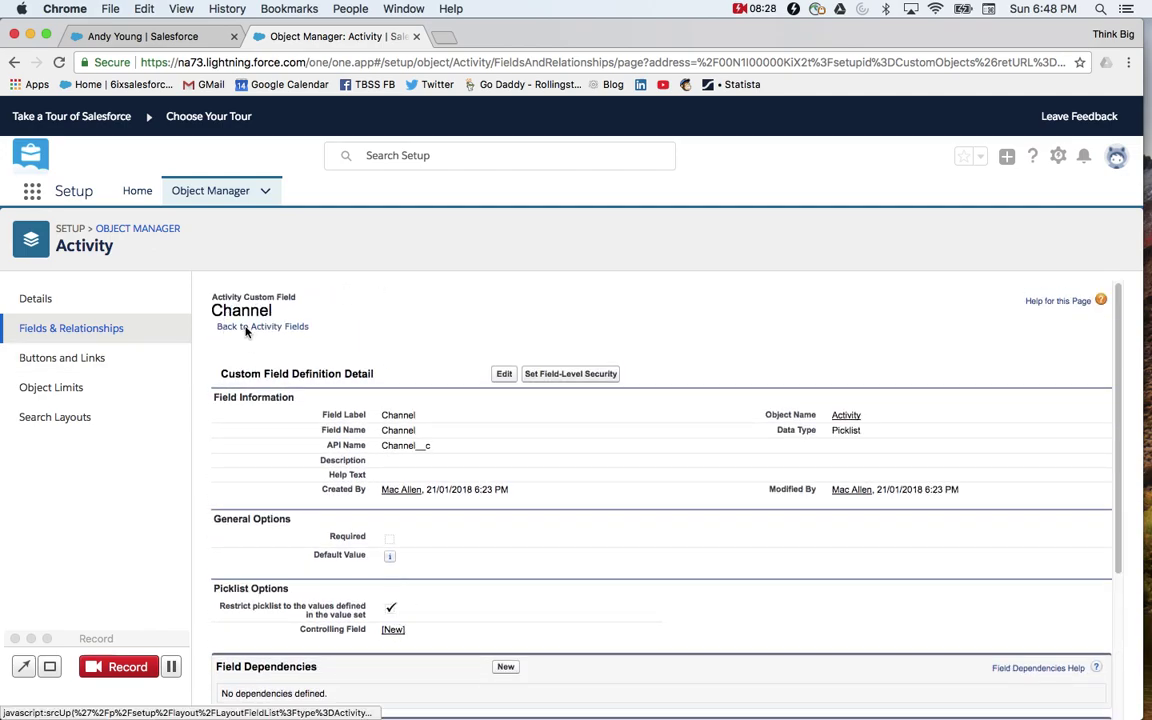
left_click(246, 330)
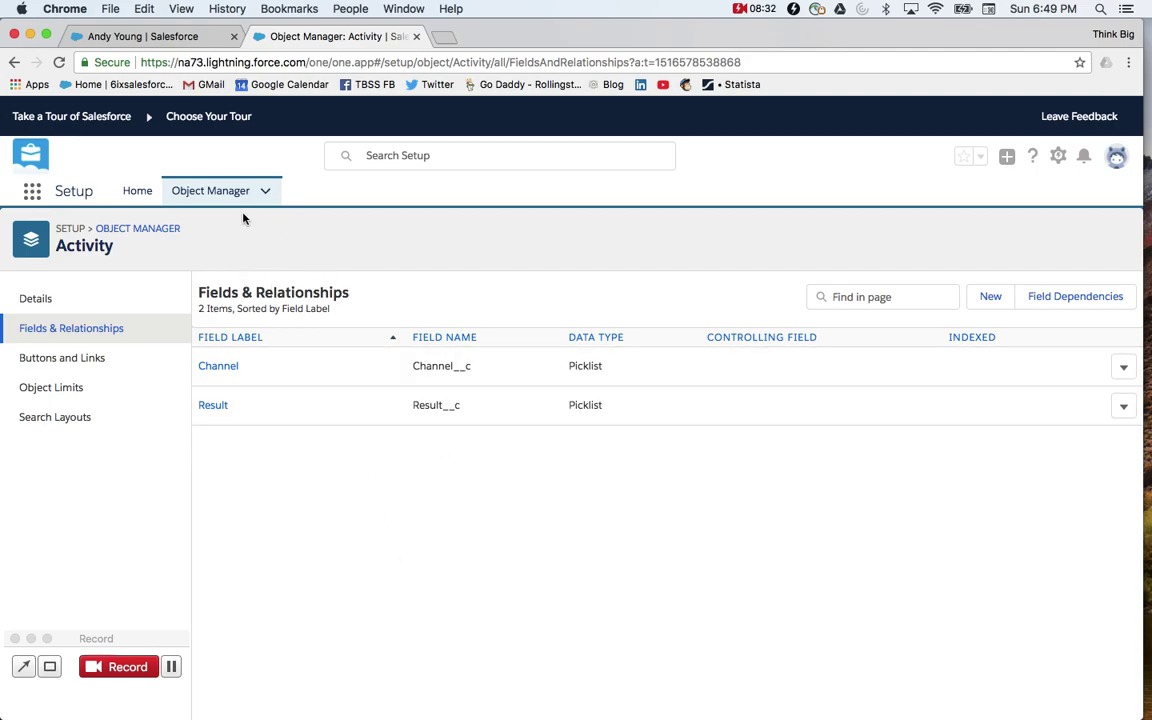
Find the Task object in Object Manager by searching for "task" and open its Task Layout for editing
left_click(205, 189)
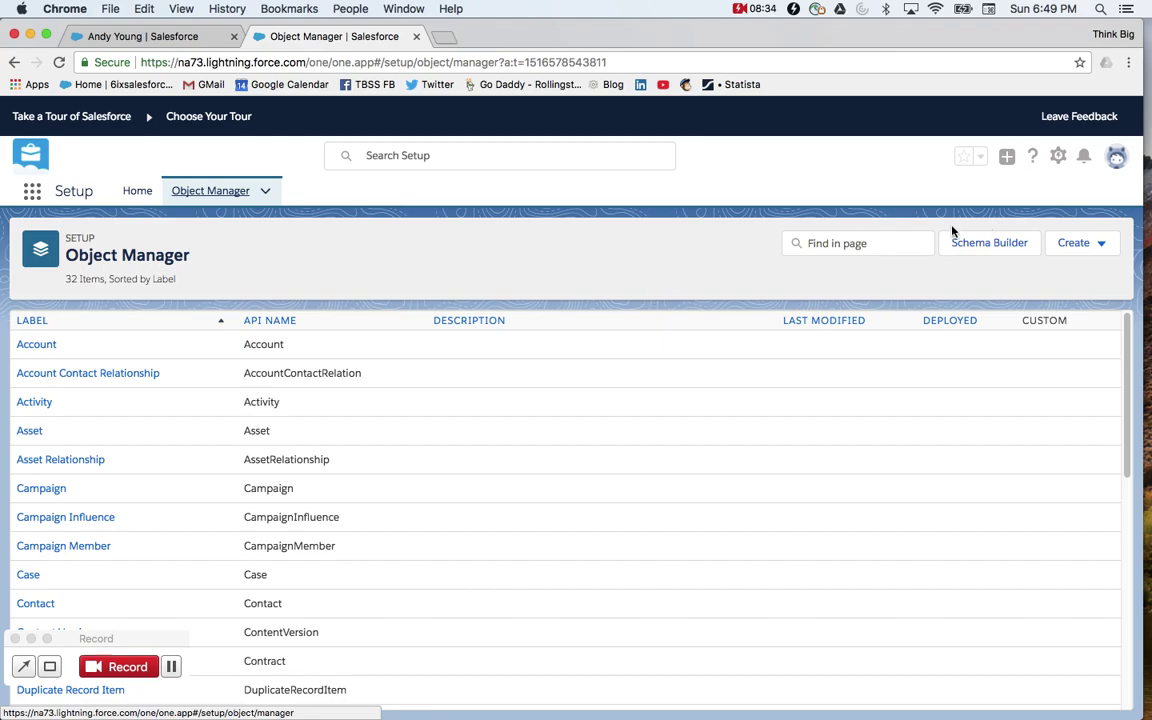
left_click(855, 244)
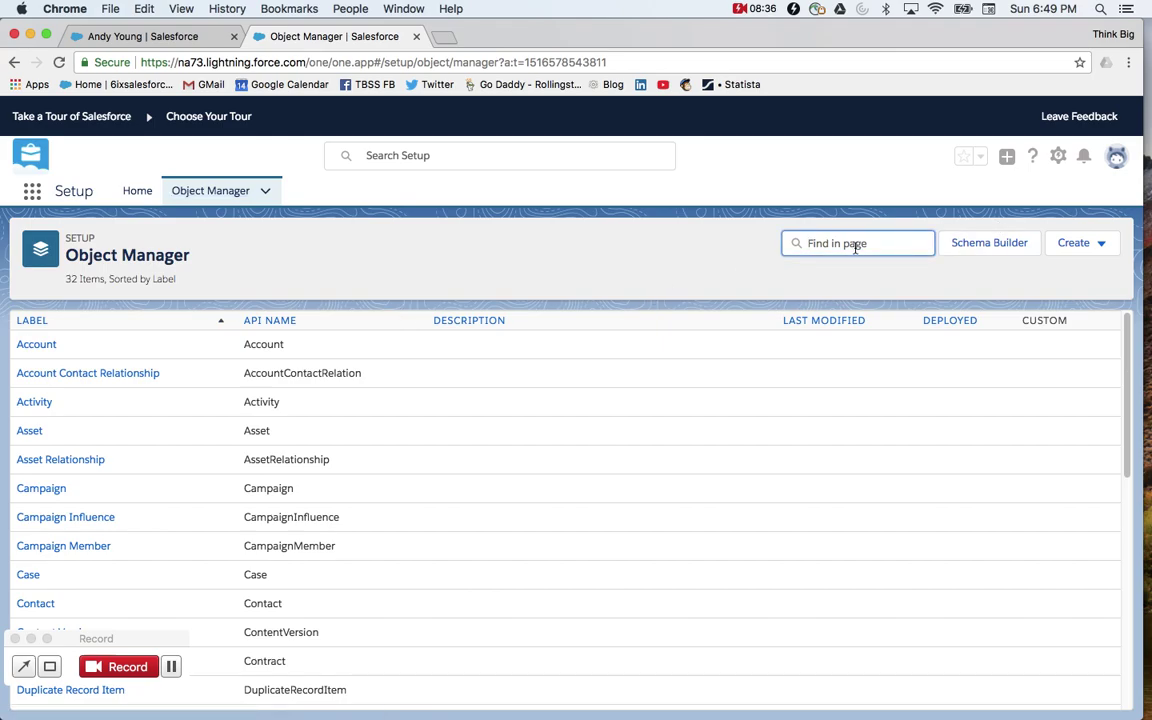
type("task")
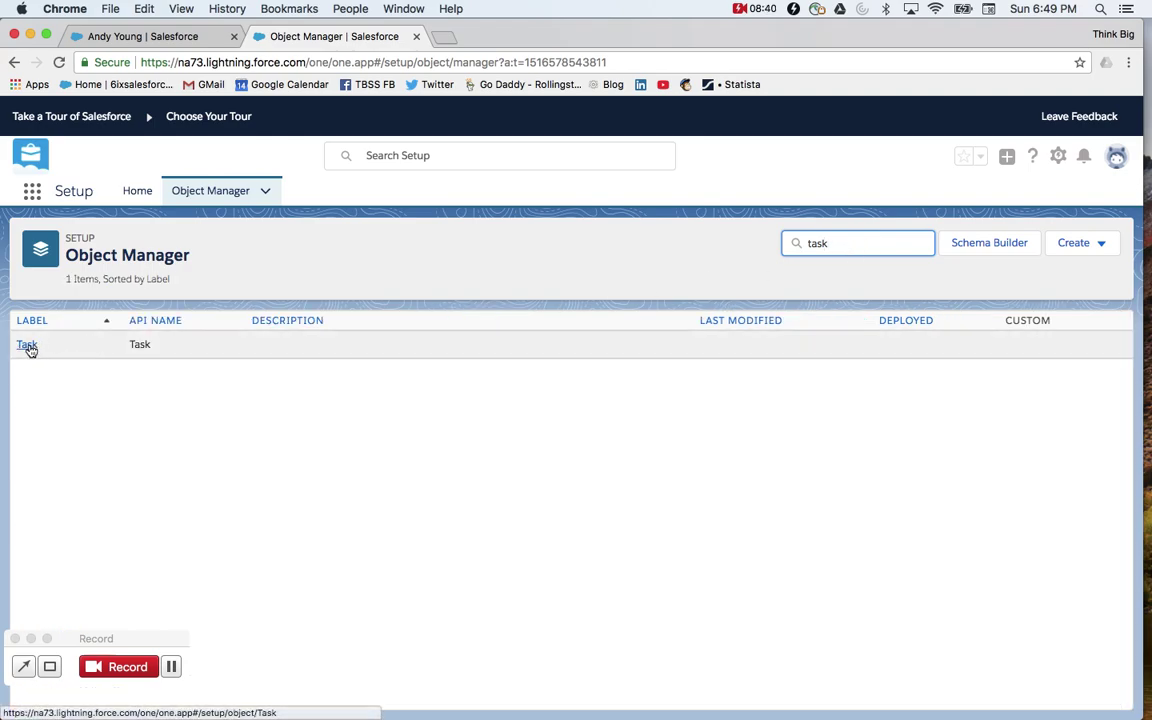
left_click(27, 346)
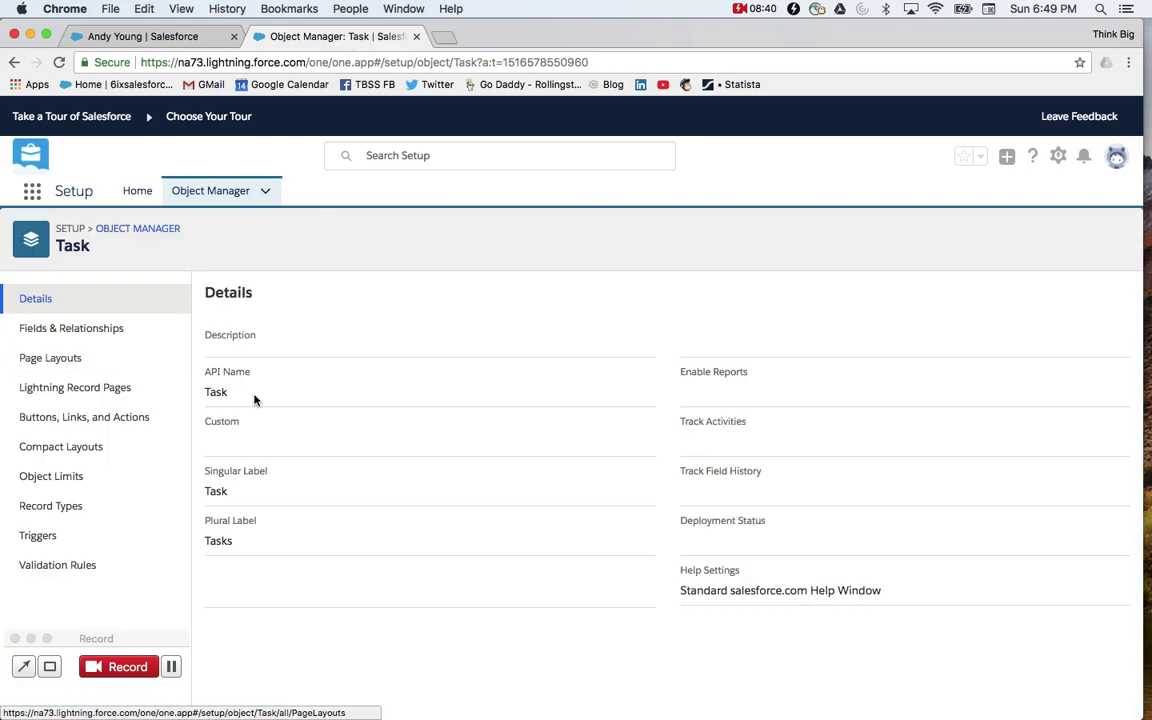
left_click(70, 365)
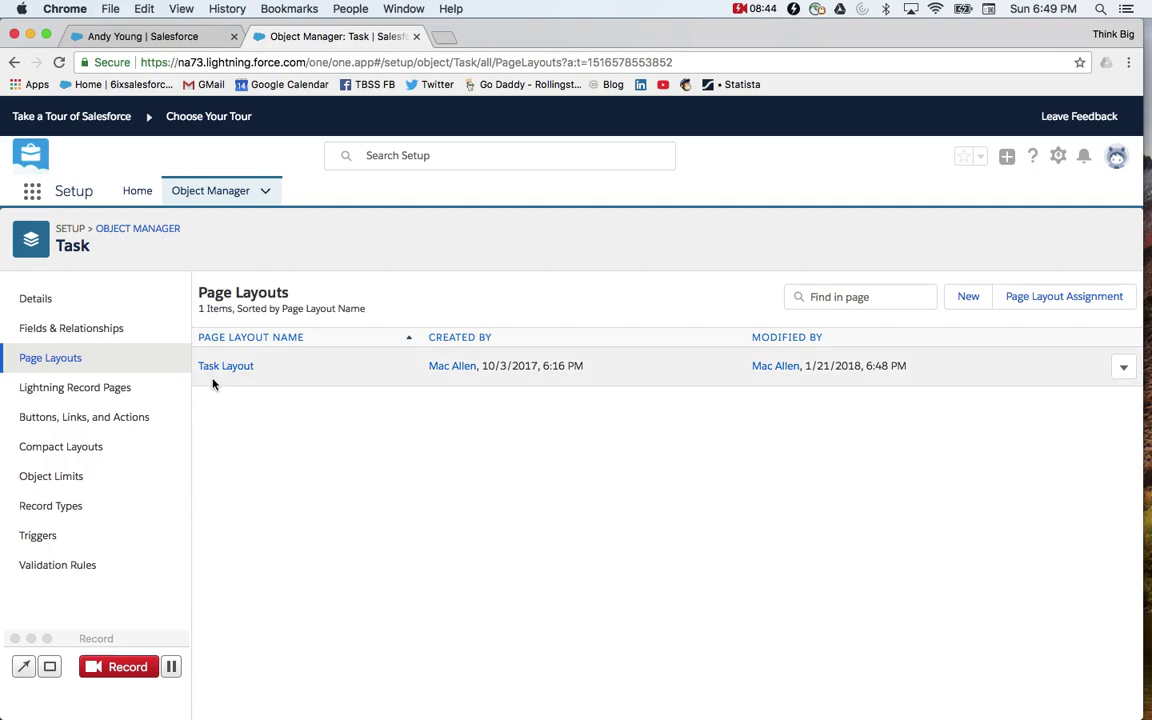
left_click(225, 366)
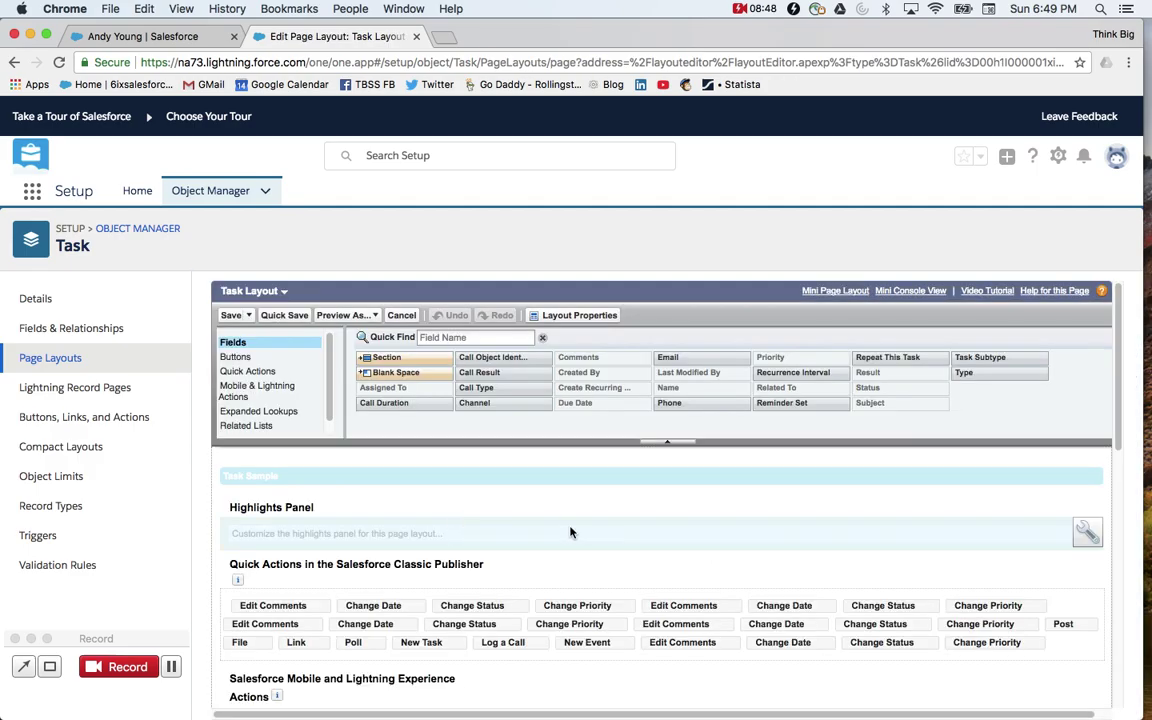
Add the Channel field to the Task Information section between Status and Result
scroll(560, 532, "down", 3)
scroll(540, 540, "down", 2)
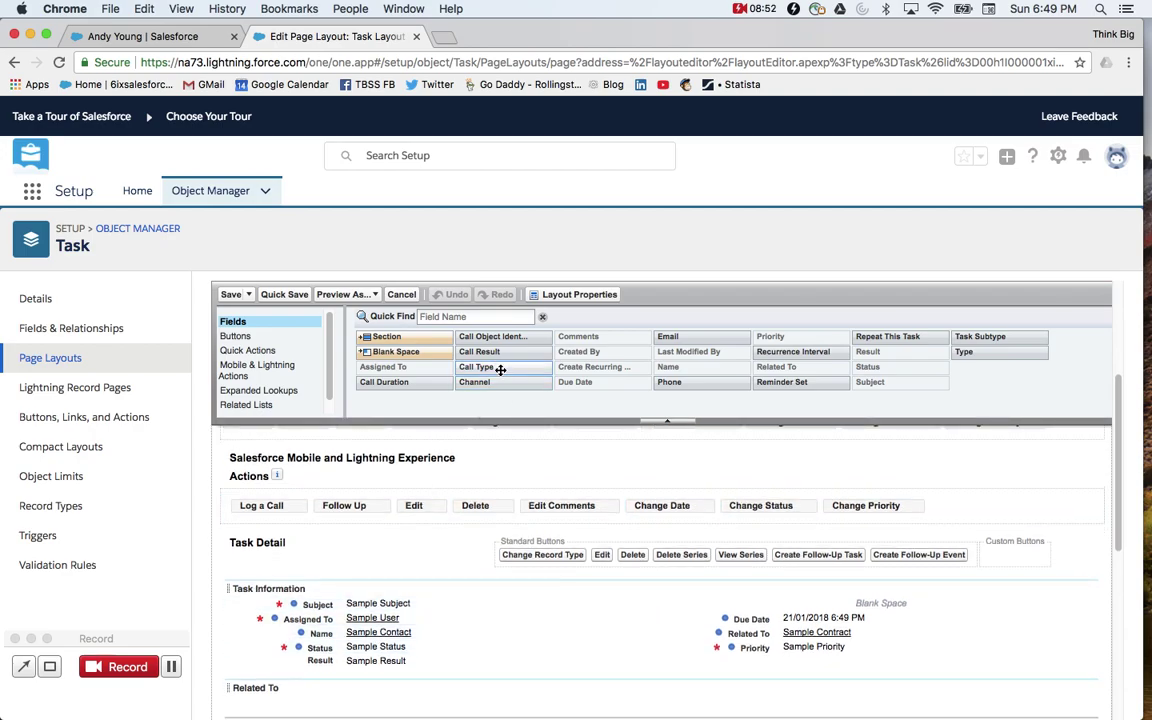
left_click_drag(500, 384, 428, 654)
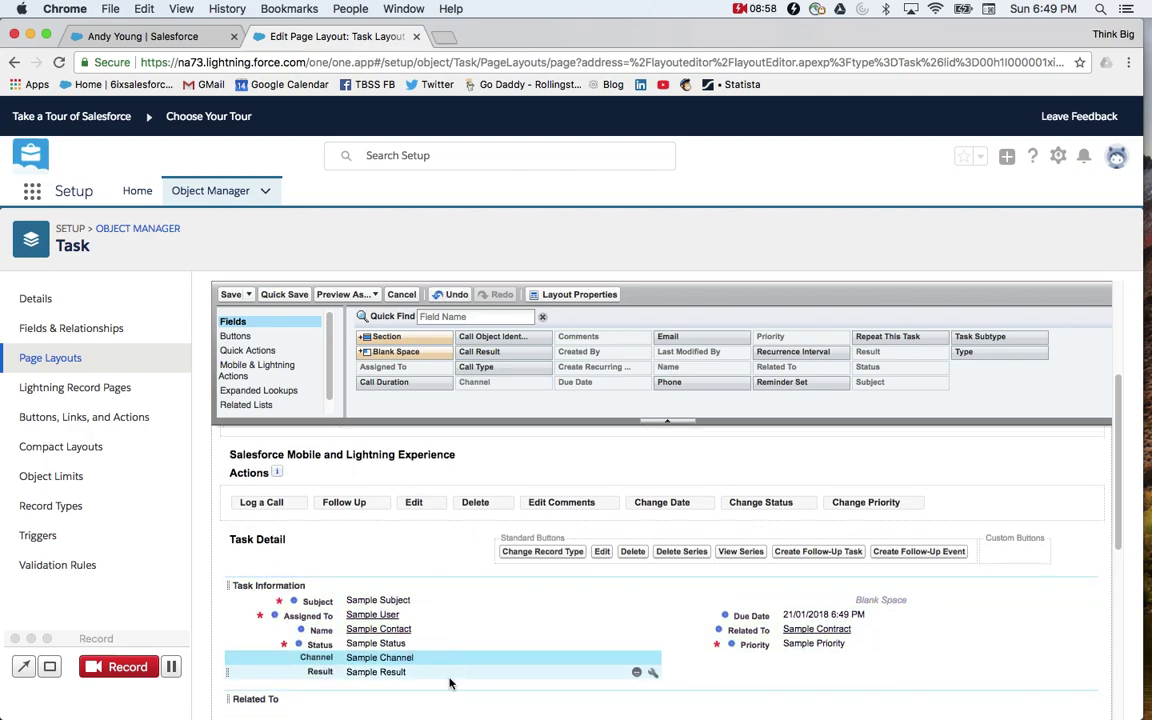
Save the Task Layout with the Channel and Result fields in its Task Information section
left_click(378, 675)
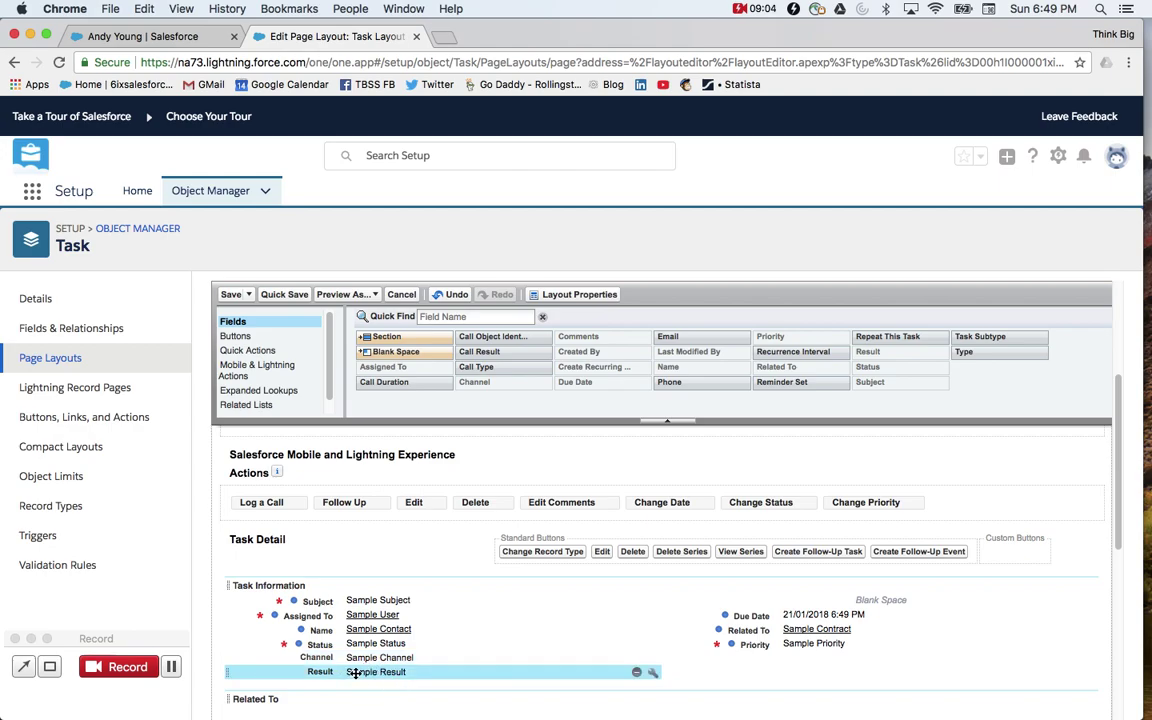
left_click(390, 659, "shift")
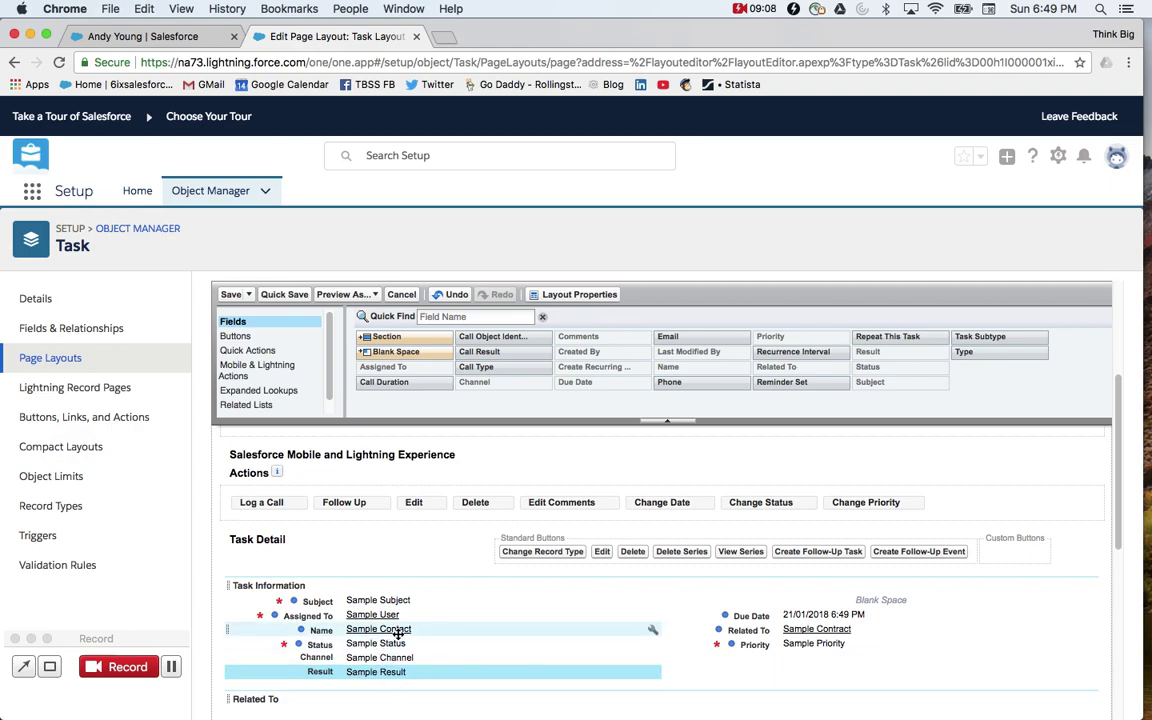
left_click(231, 297)
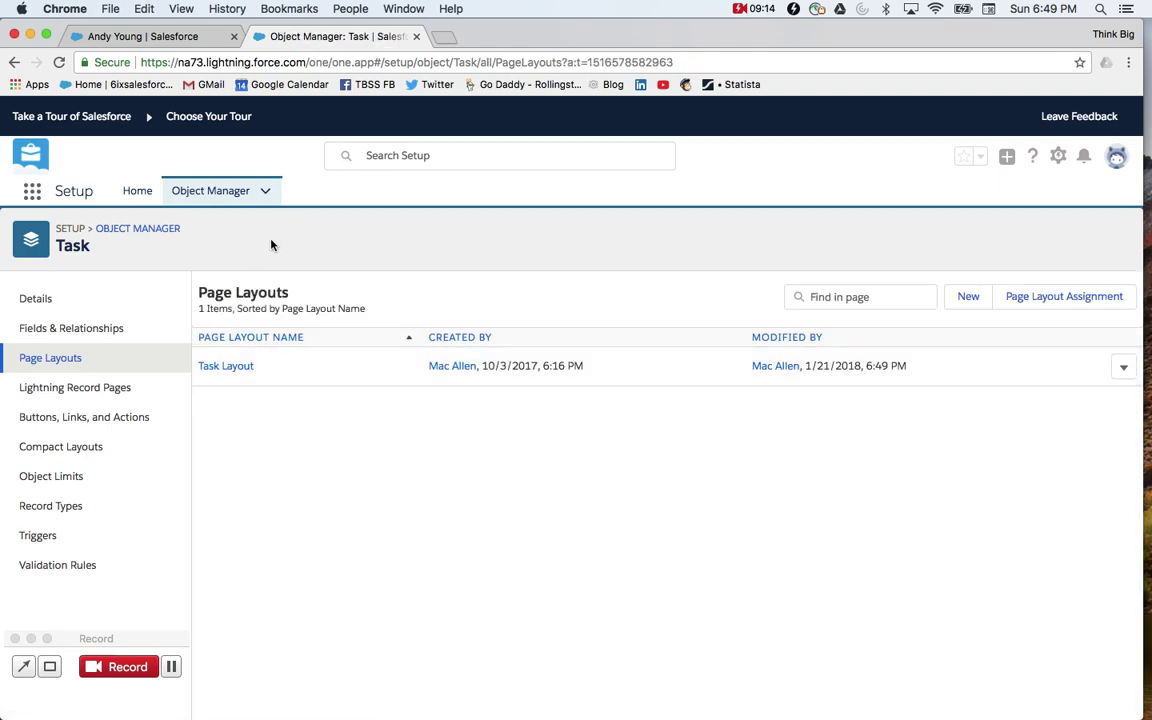
Find Global Actions in Setup by searching for "global" and open the layout of the Log Activity action
left_click(212, 194)
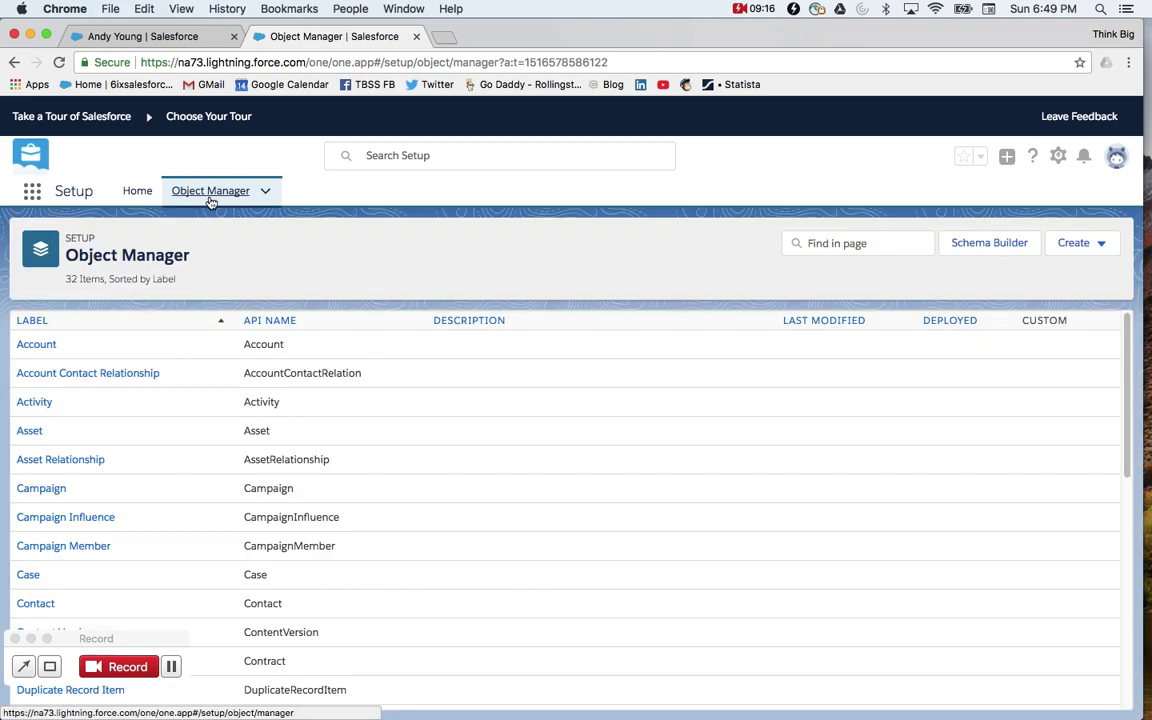
left_click(145, 191)
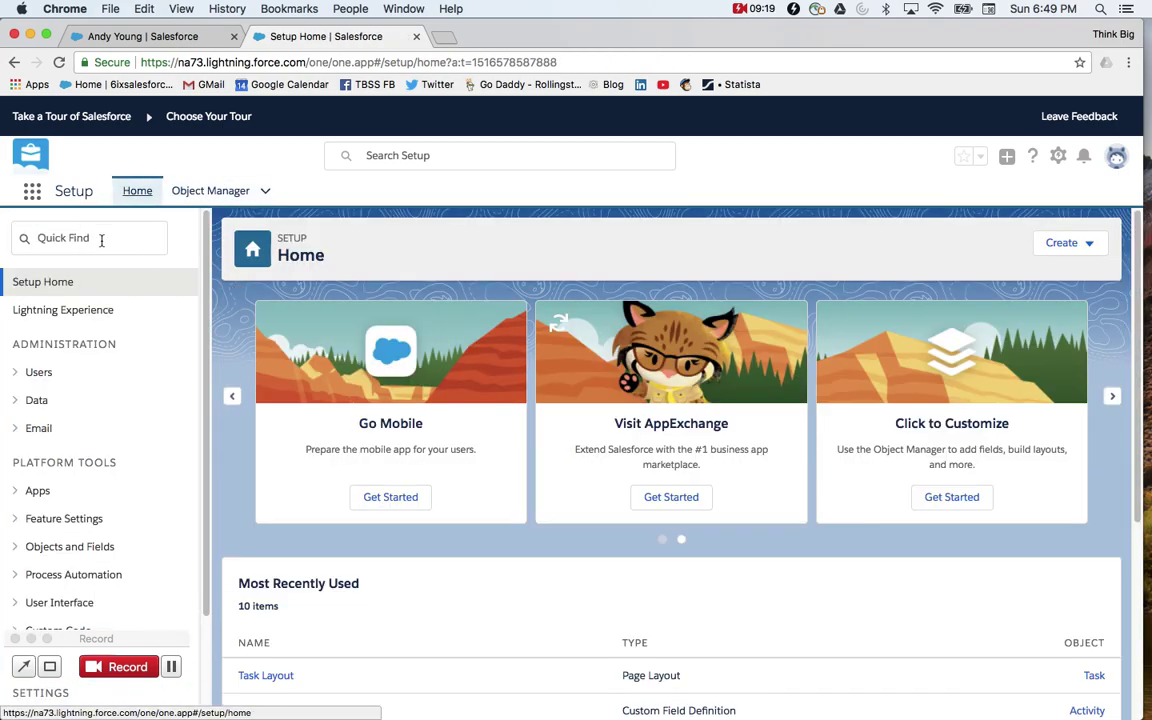
left_click(118, 246)
type("g")
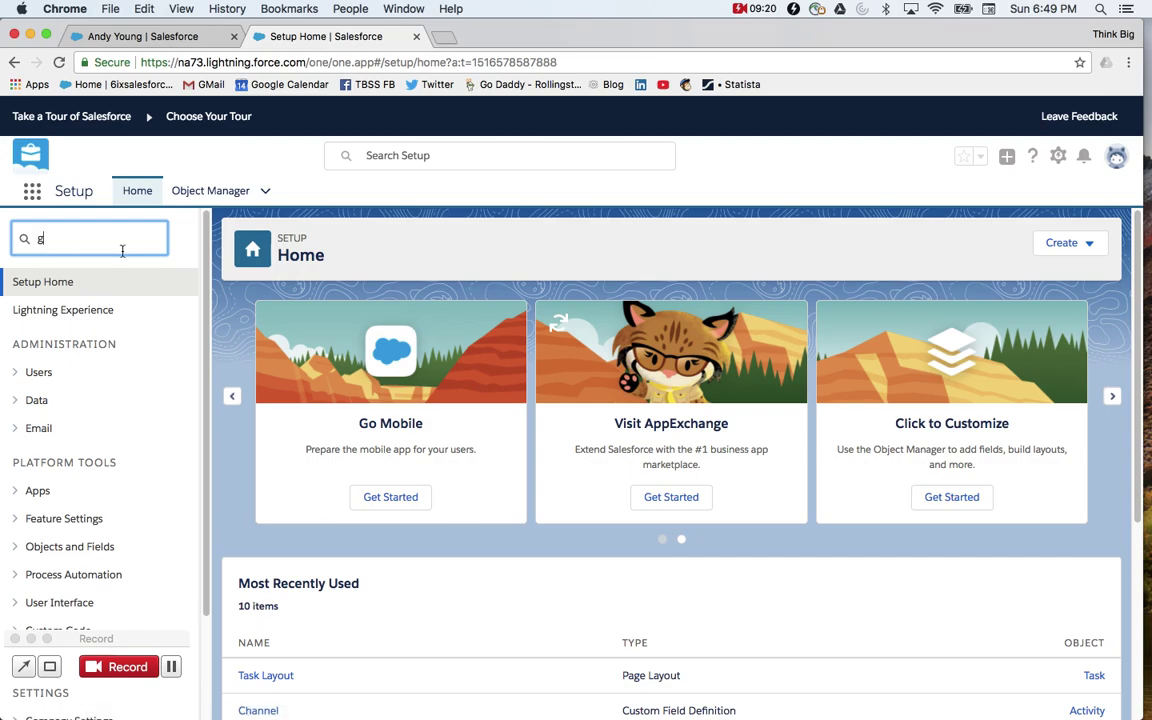
type("lobal")
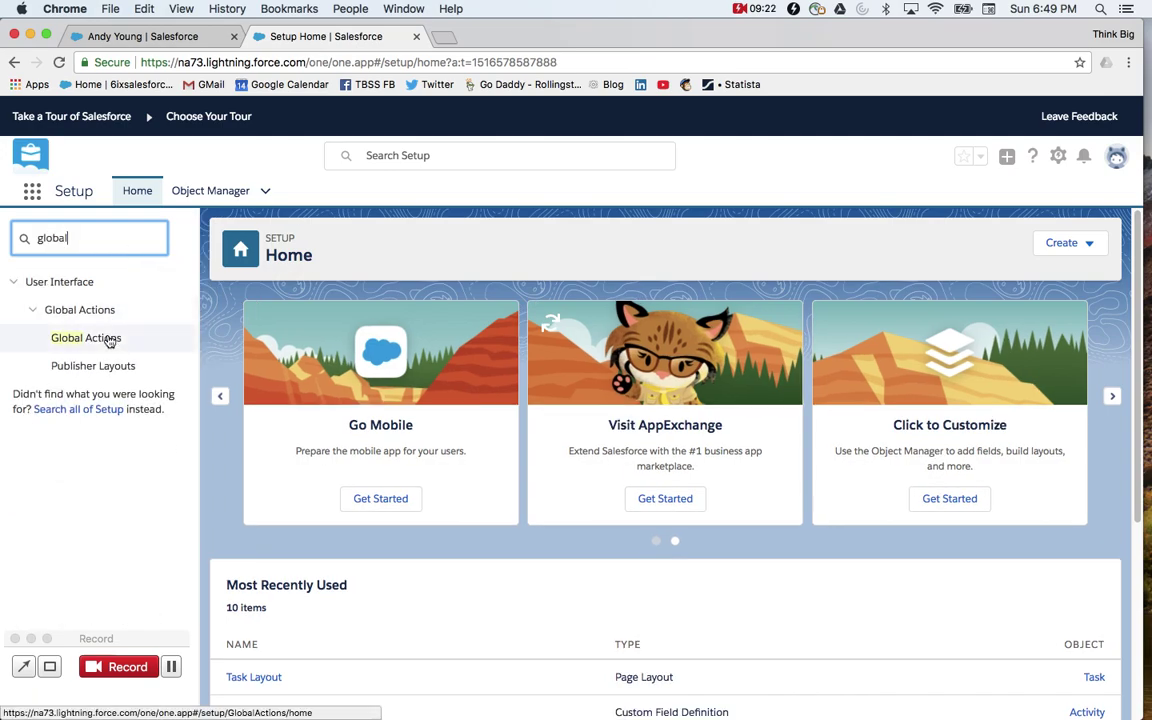
left_click(110, 341)
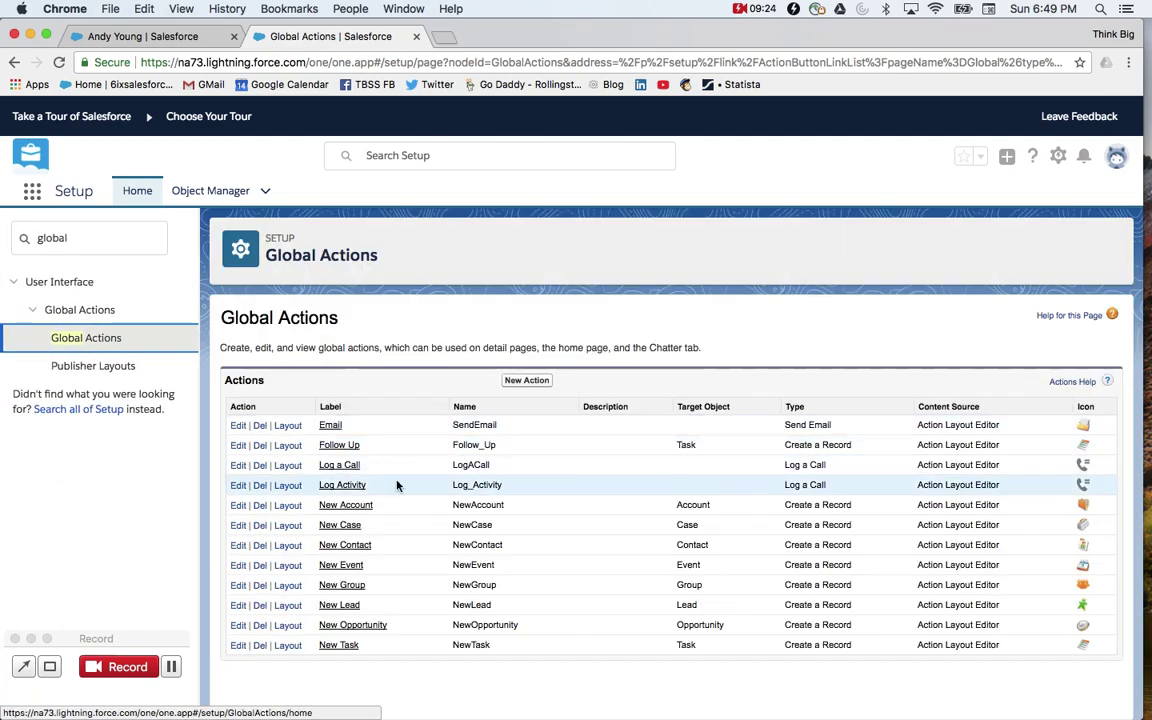
left_click(288, 486)
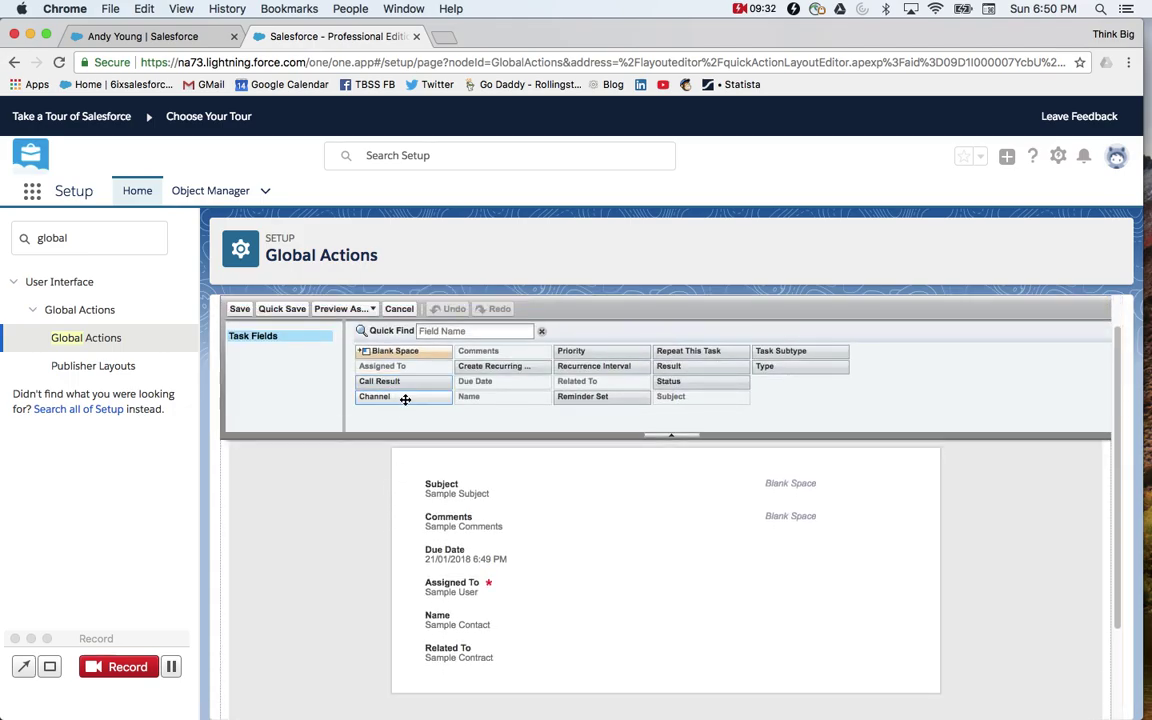
Add Result and Channel, in that order, between Subject and Comments in the Log Activity action layout and save it
left_click(688, 369)
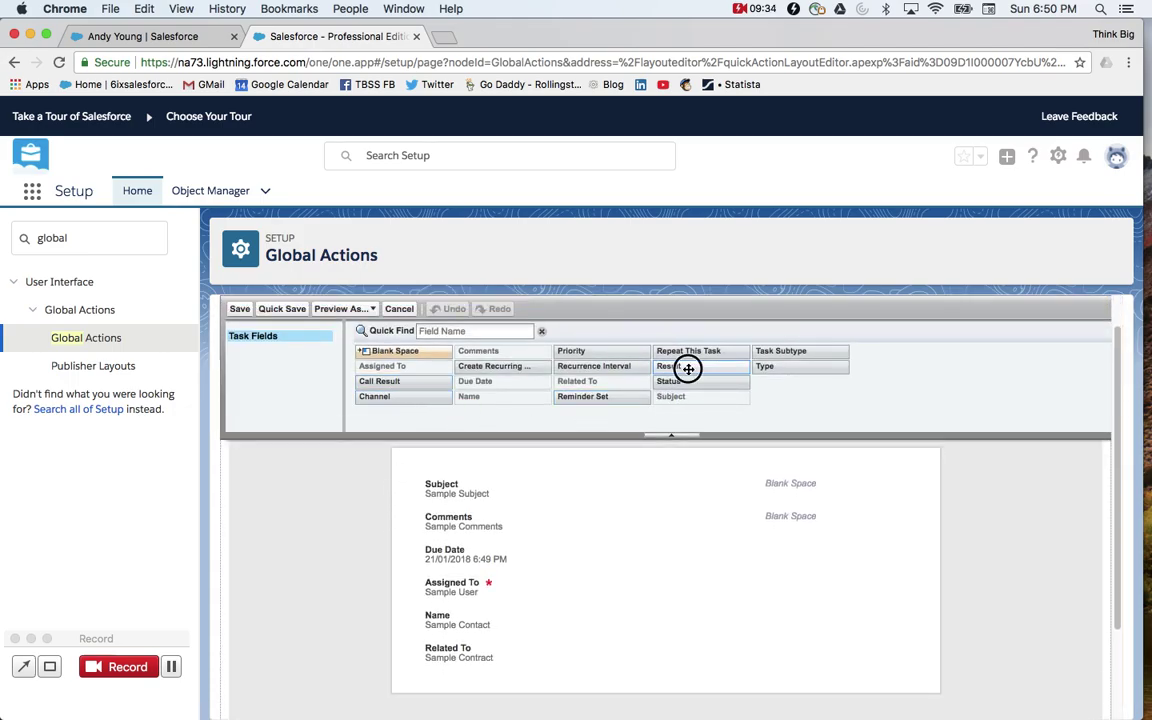
left_click_drag(688, 369, 469, 541)
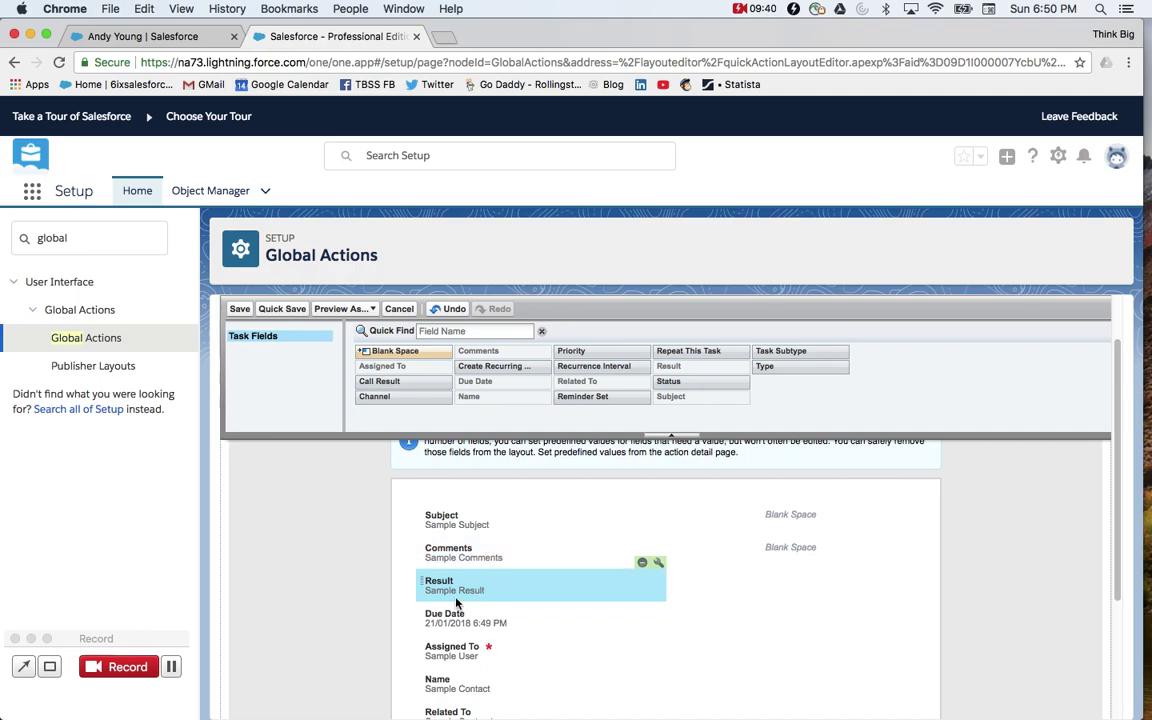
left_click_drag(450, 583, 515, 563)
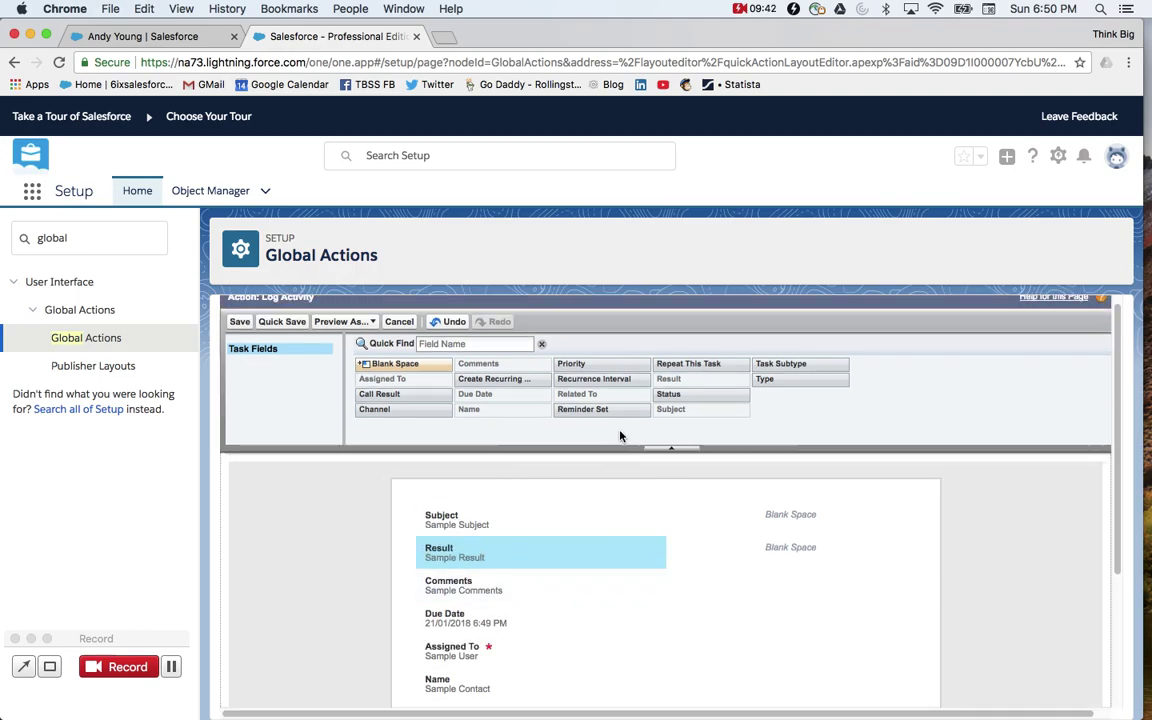
left_click_drag(402, 413, 445, 578)
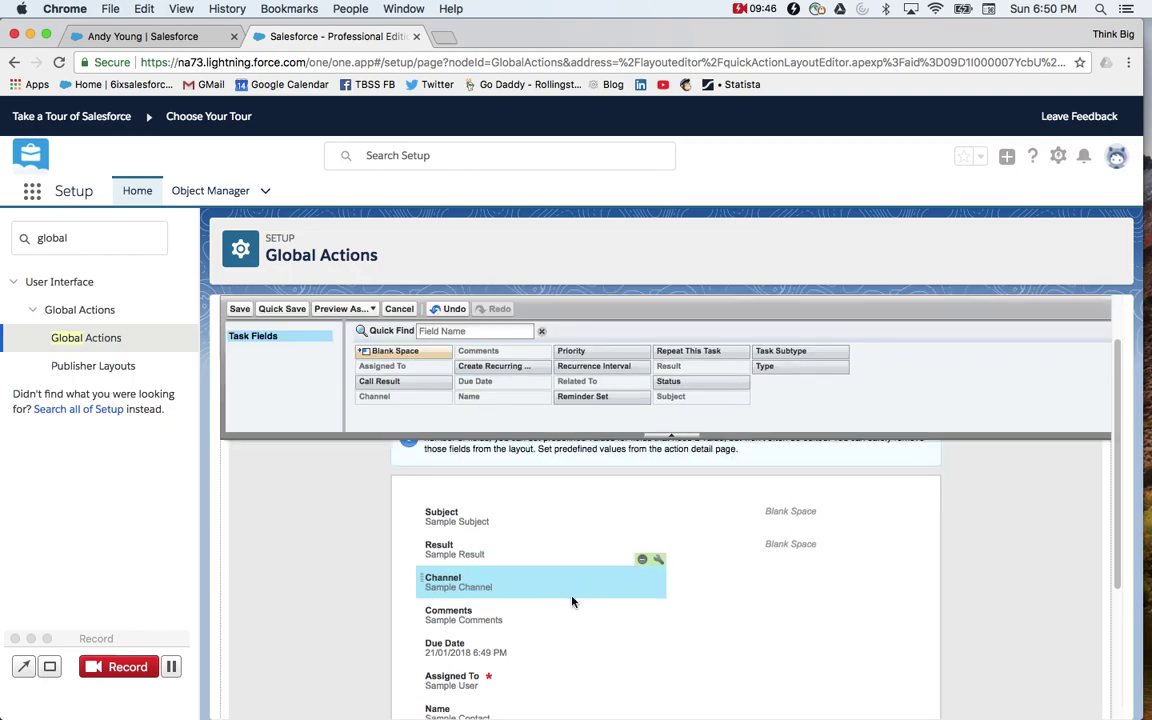
scroll(483, 628, "down", 1)
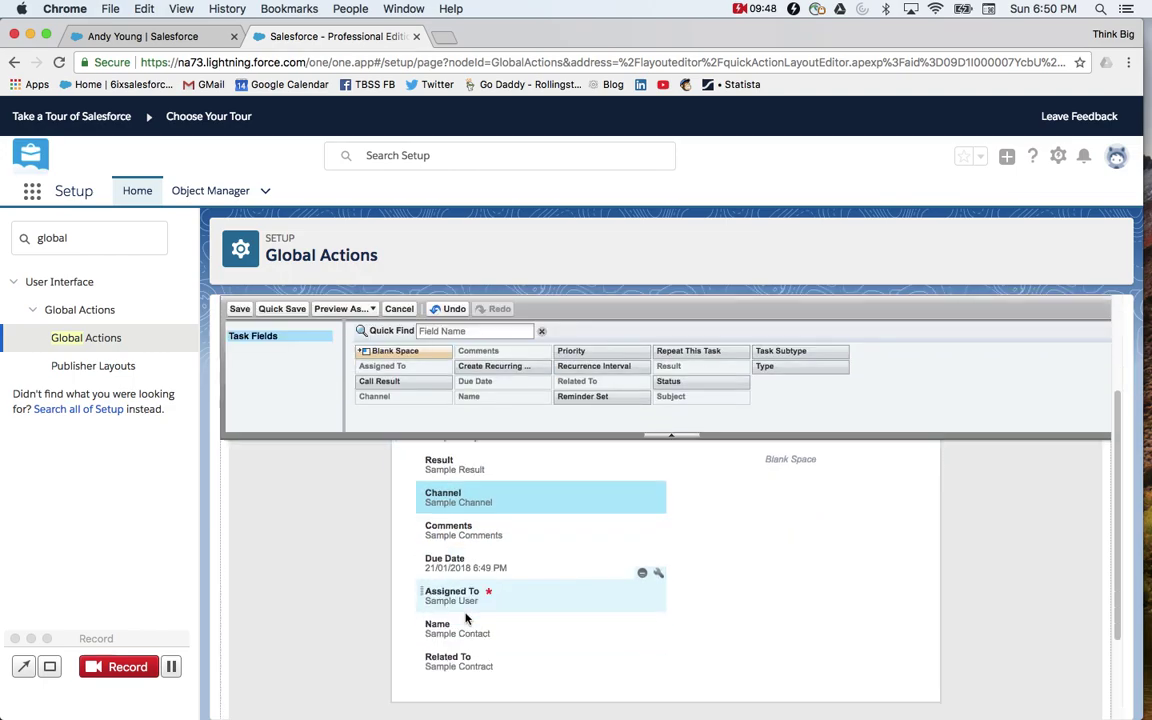
left_click(240, 308)
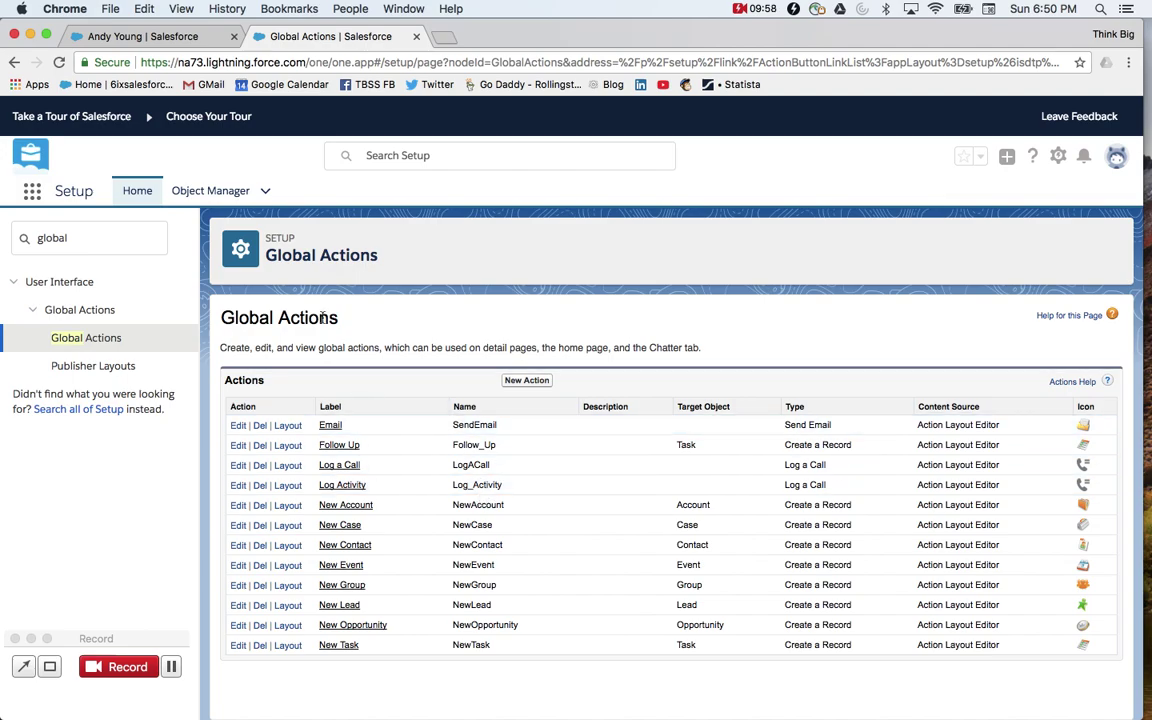
Find the Contact object in Object Manager by searching for "conta" and open its Contact Layout for editing
left_click(149, 37)
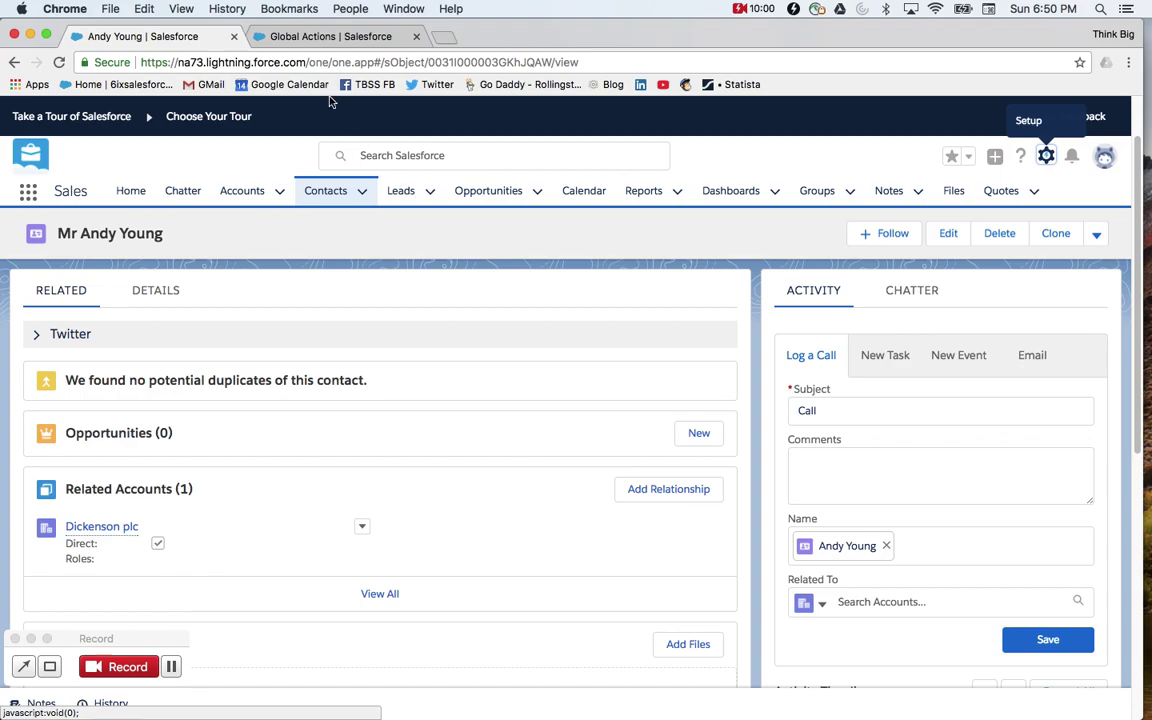
left_click(311, 37)
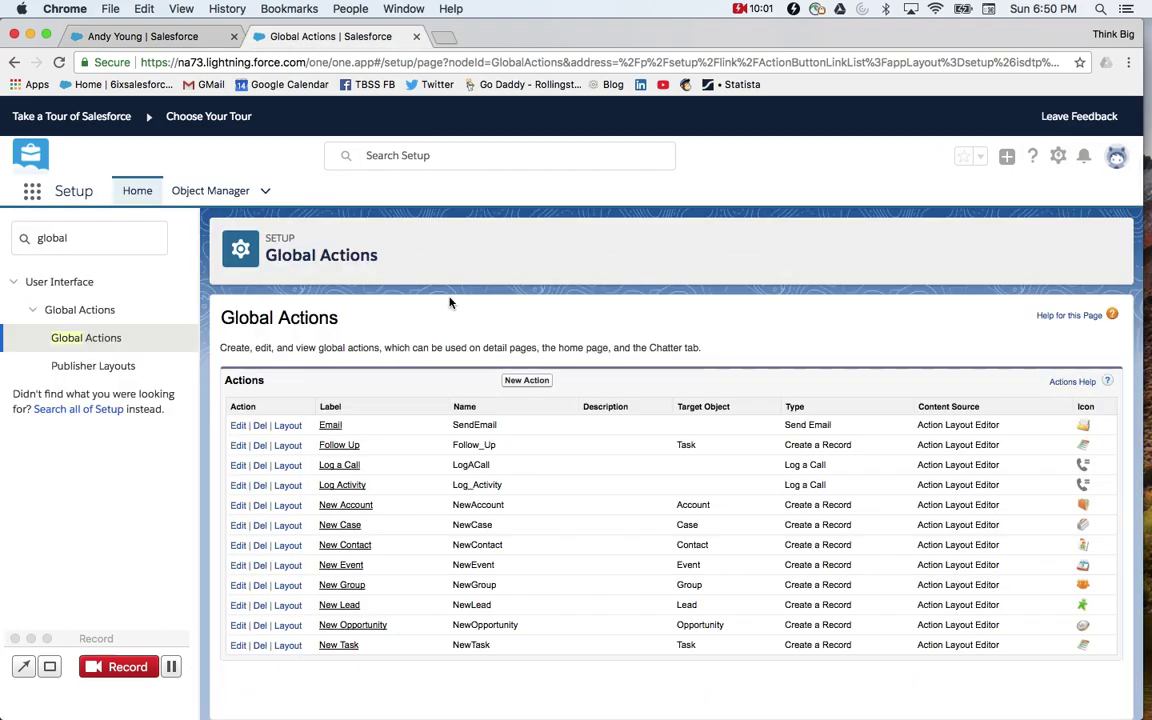
left_click(222, 191)
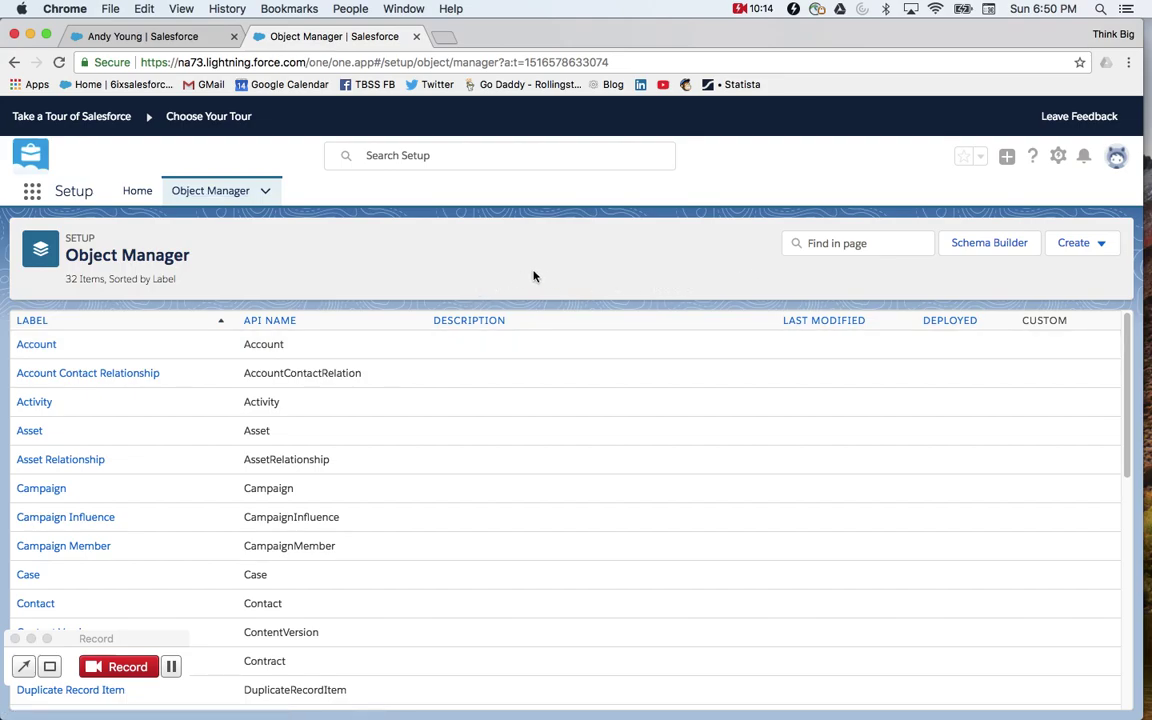
left_click(836, 244)
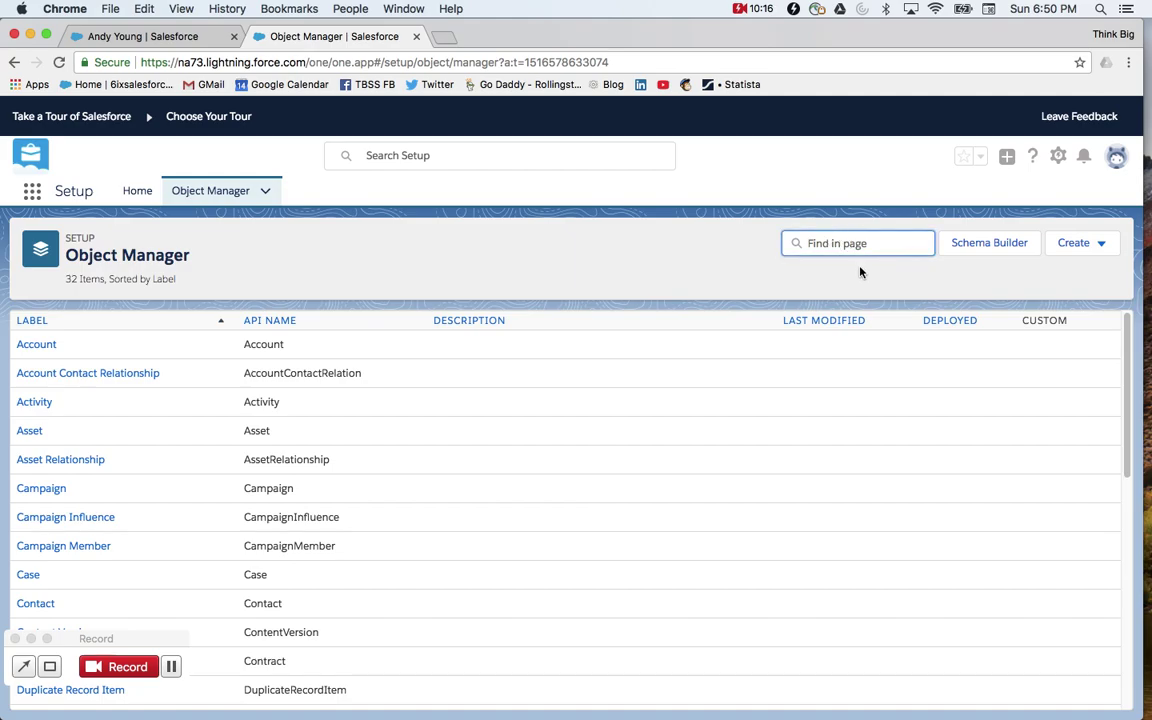
type("conta")
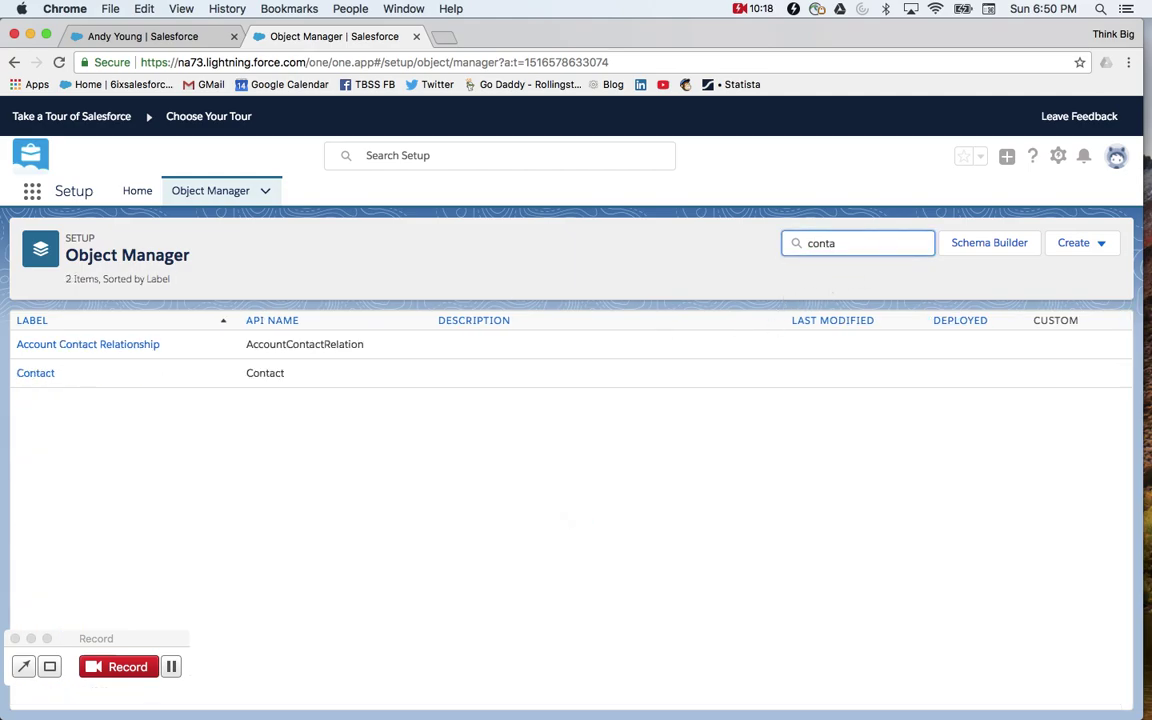
left_click(40, 374)
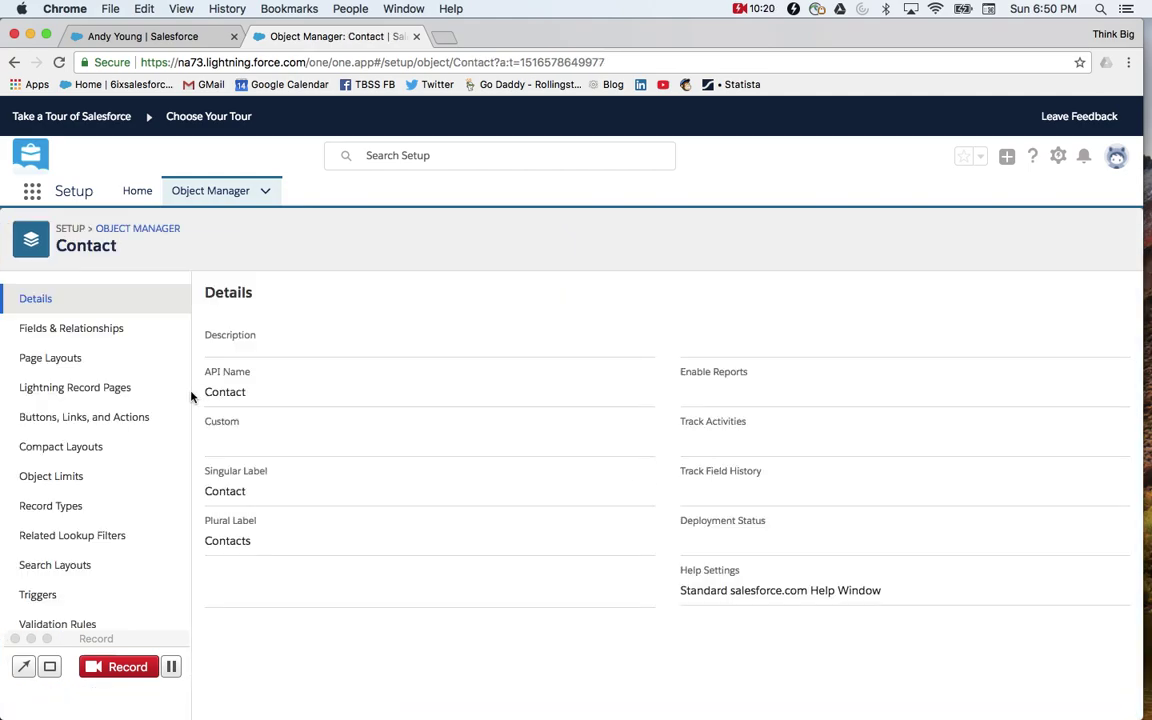
left_click(80, 359)
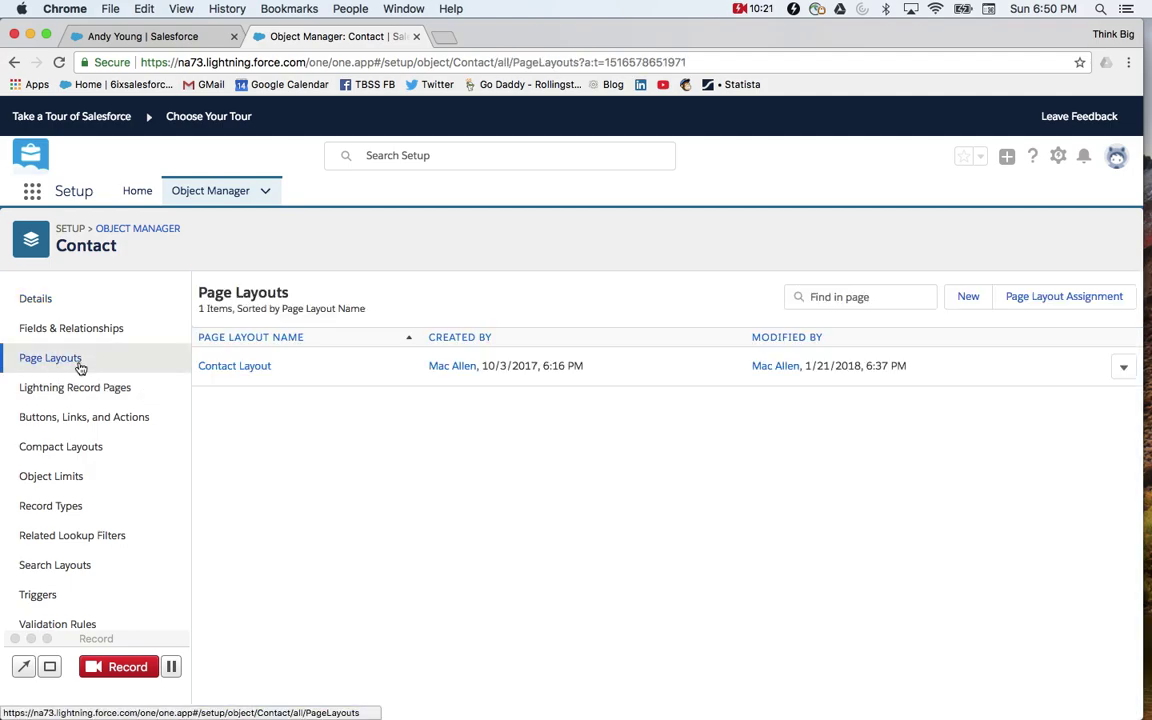
left_click(239, 367)
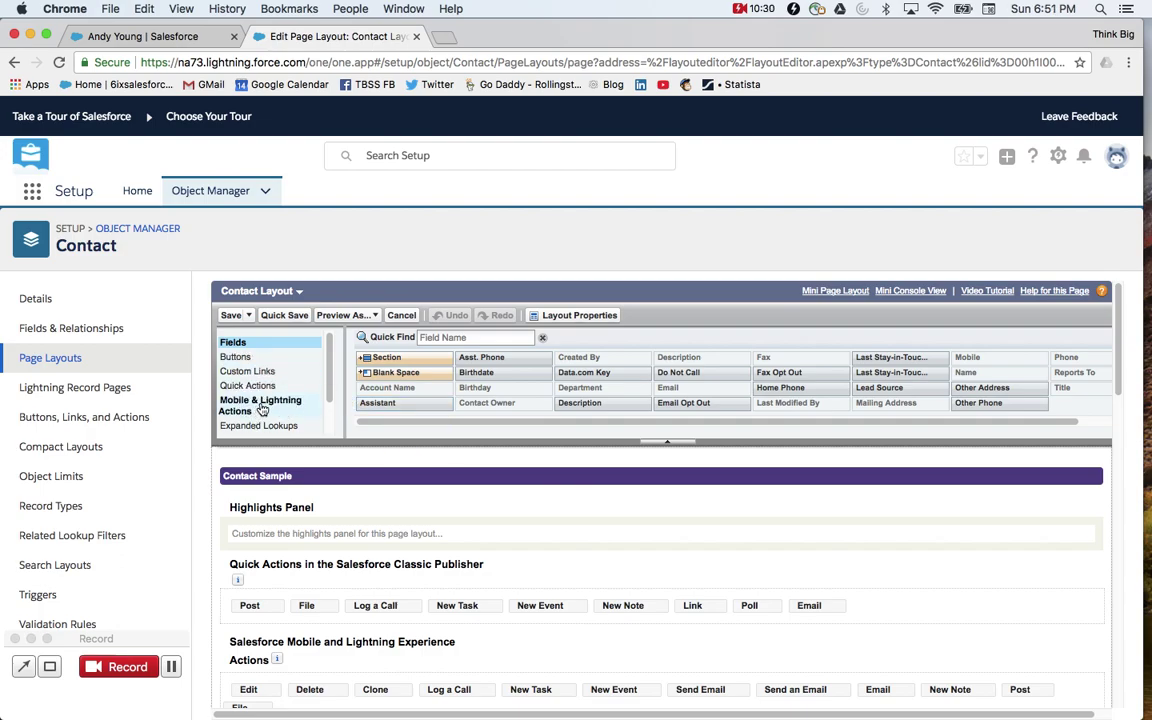
Add Log Activity as the first Salesforce Mobile and Lightning Experience action on the Contact Layout and save the layout
left_click(261, 406)
scroll(518, 430, "down", 1)
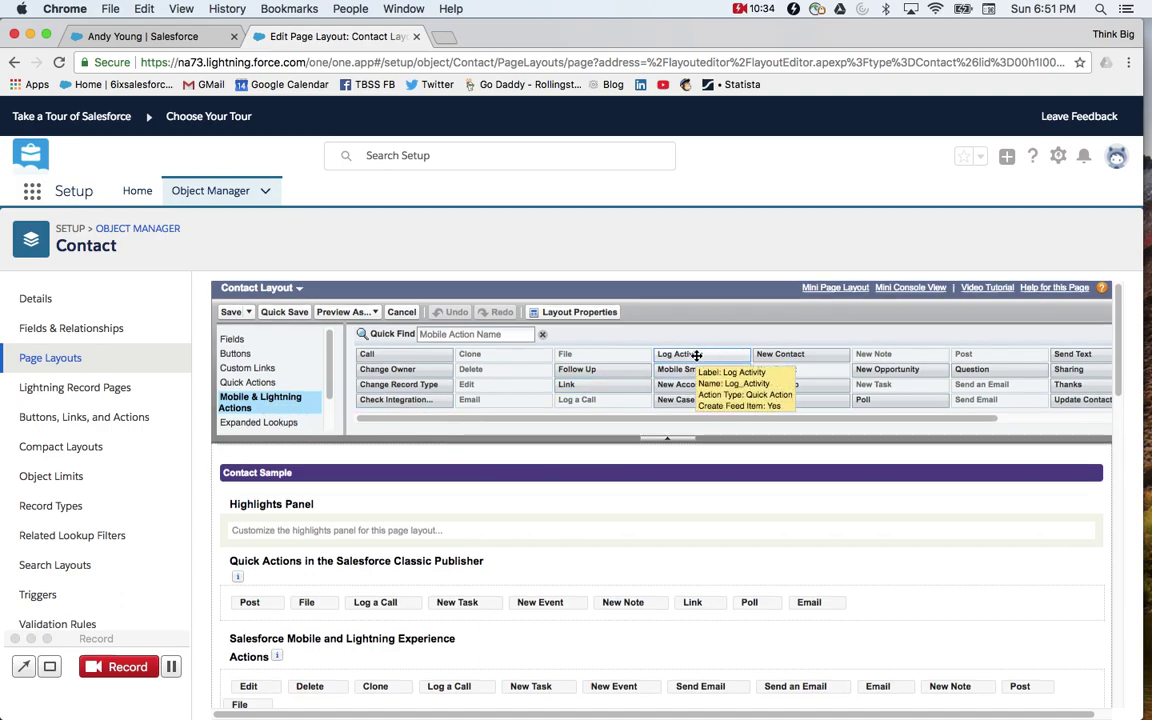
left_click_drag(697, 355, 234, 502)
scroll(350, 625, "down", 2)
scroll(239, 532, "down", 2)
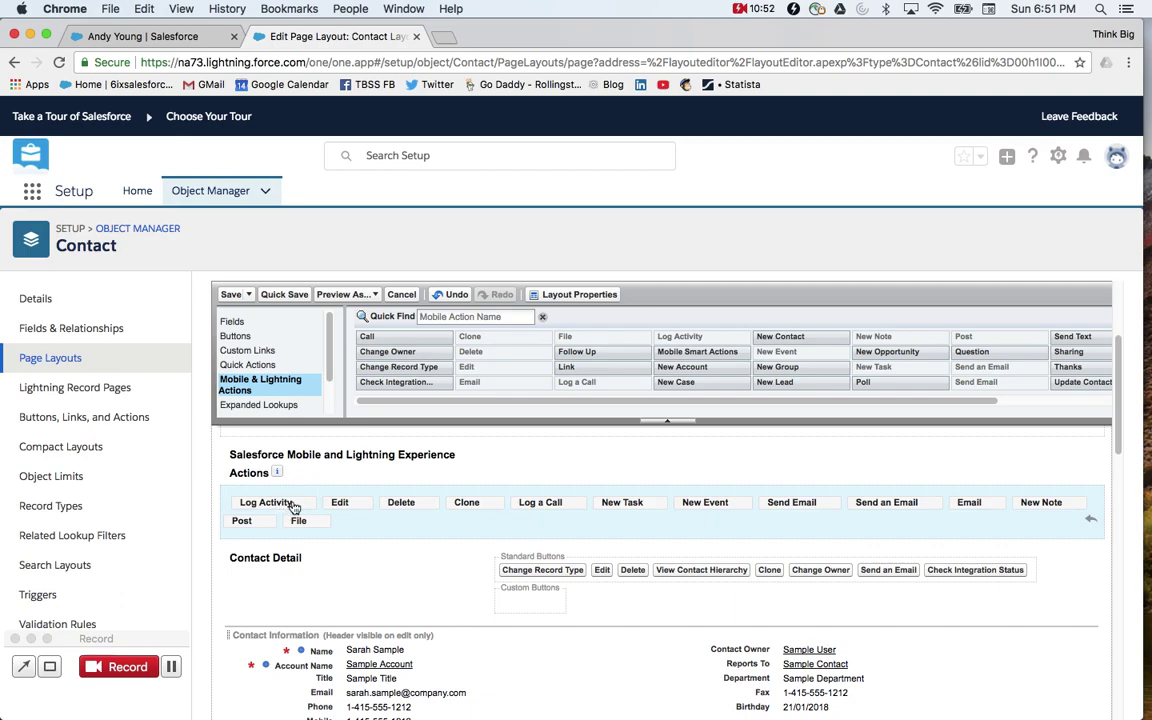
scroll(390, 520, "up", 4)
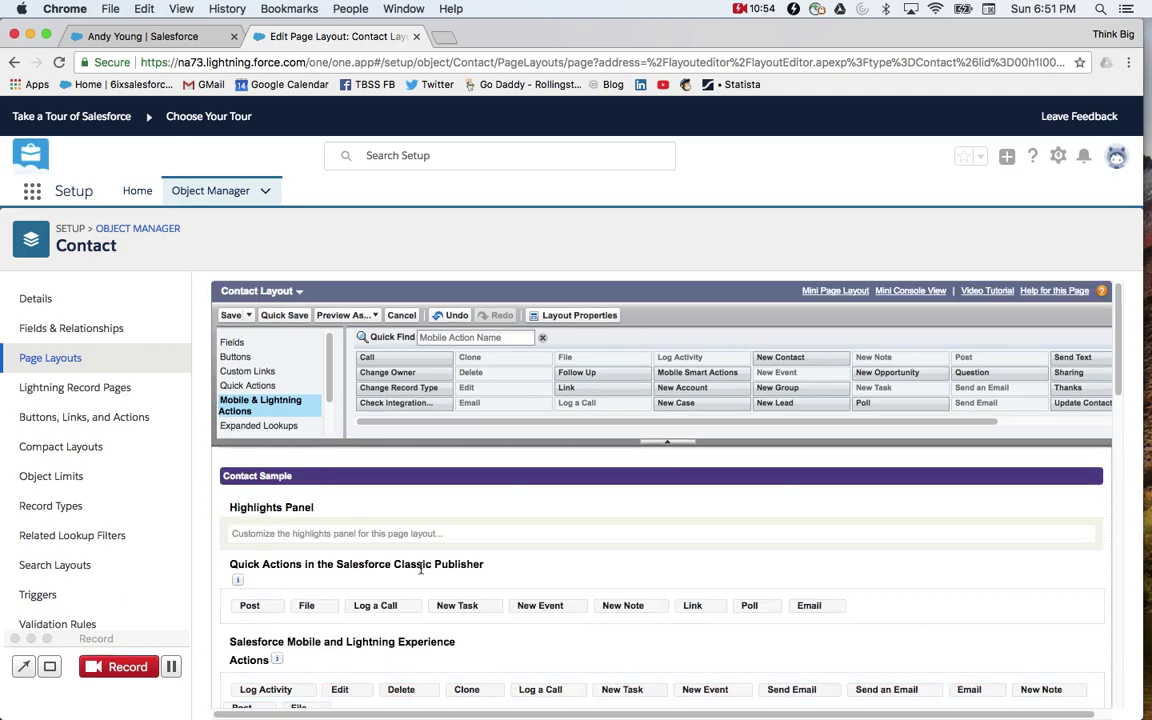
left_click(230, 316)
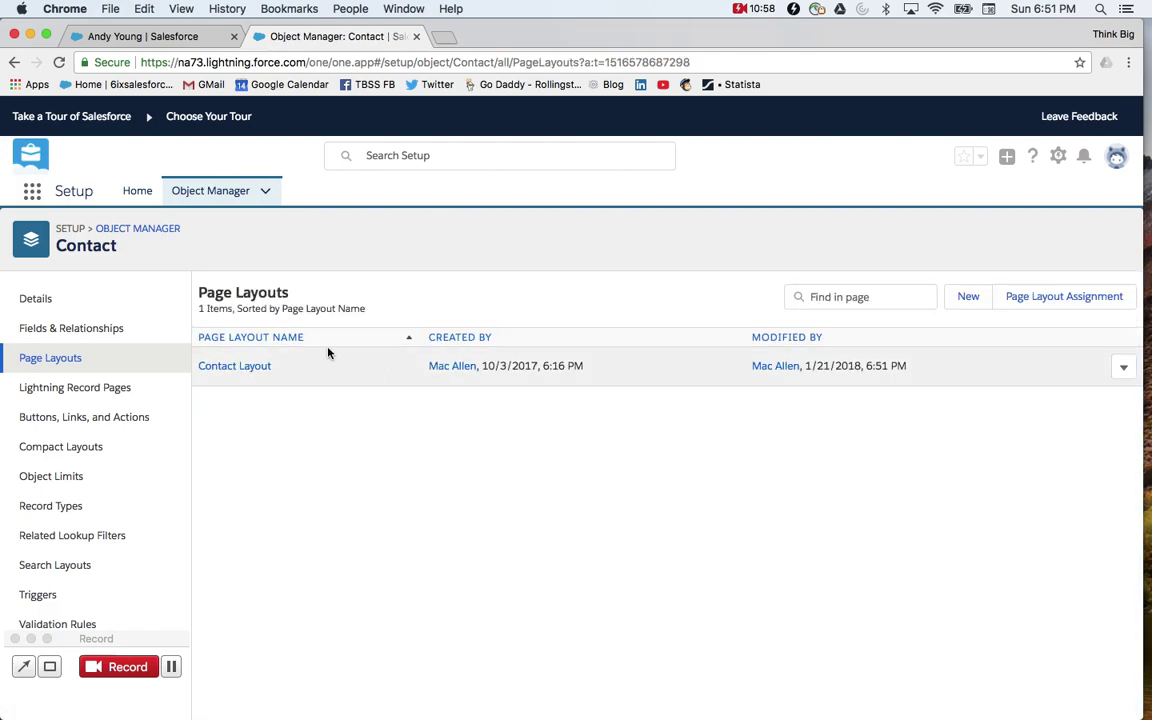
Return to the open contact record, reload it, and expand the Log Activity form
left_click(146, 38)
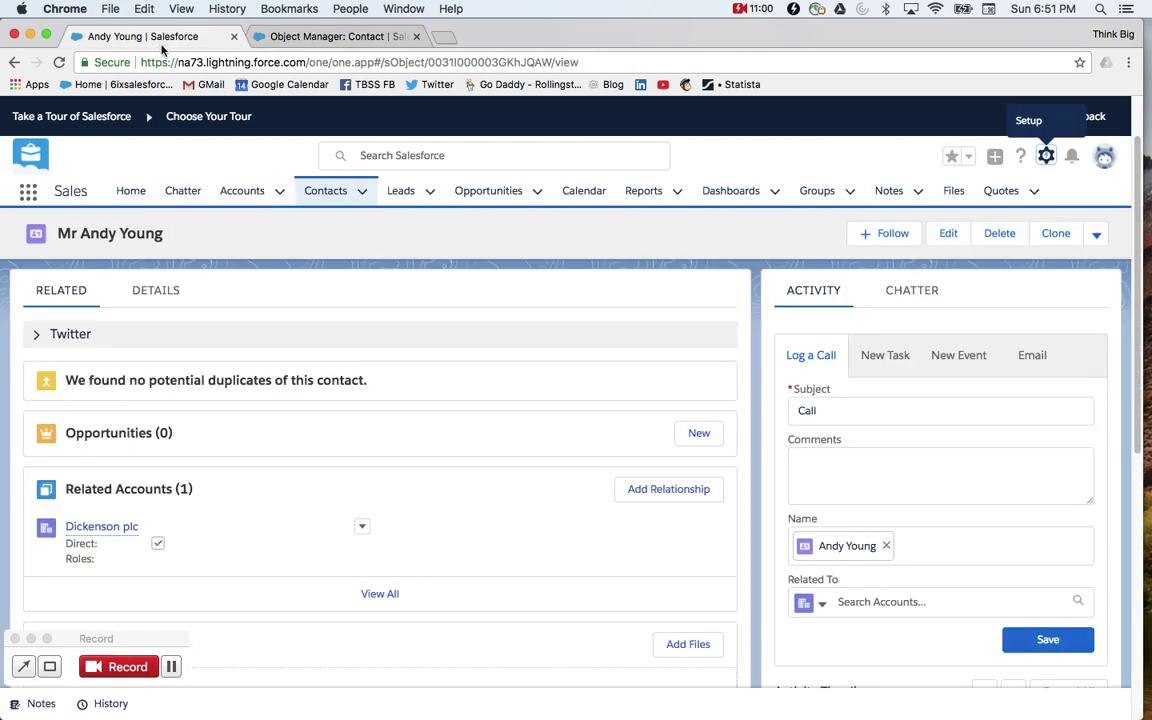
key("super+r")
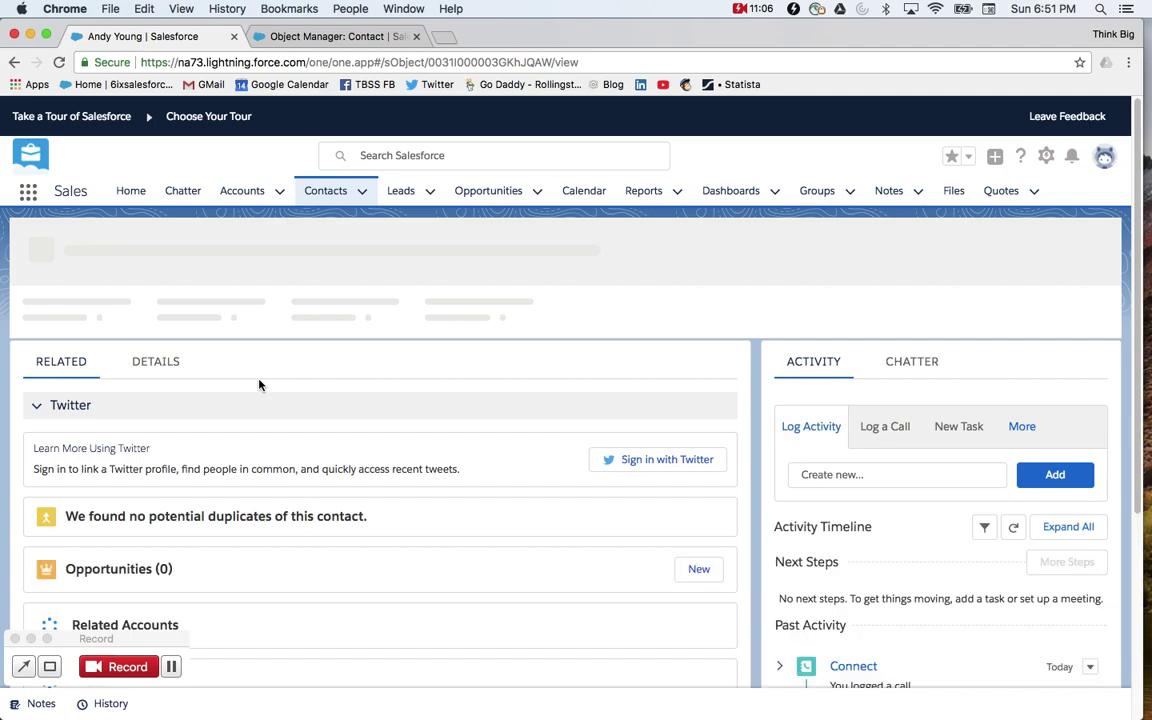
left_click(827, 478)
scroll(830, 478, "down", 3)
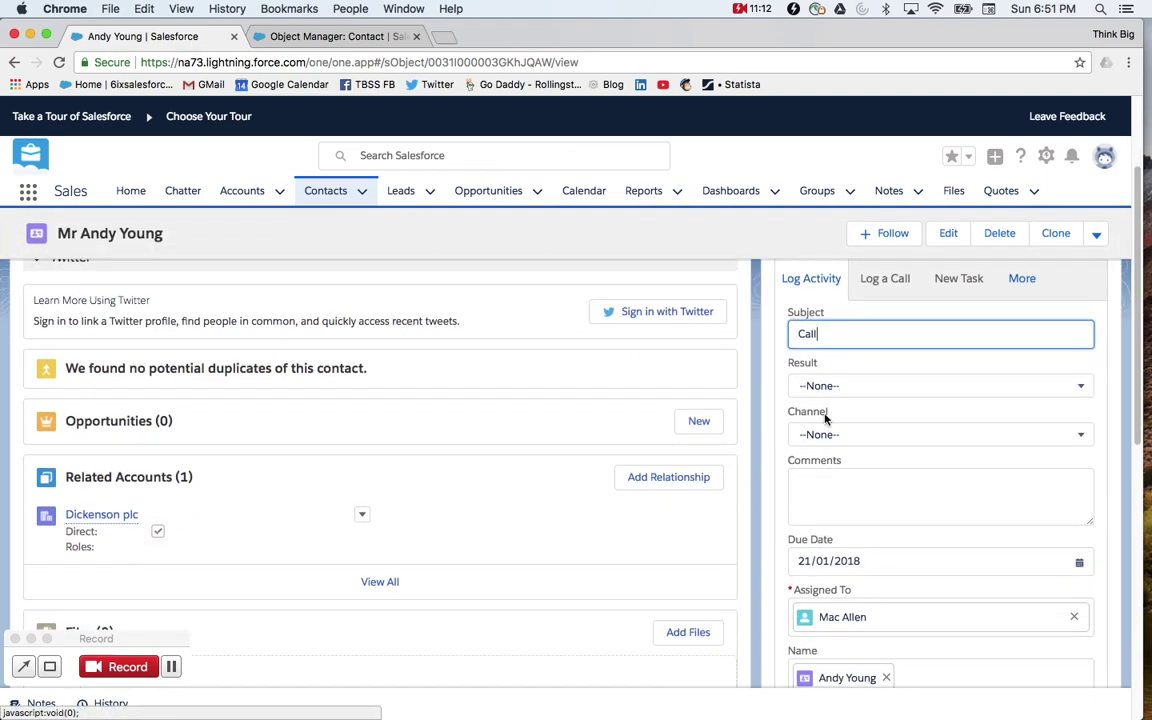
Enter the subject "Connected with" plus the contact's first name, and set Result to Connected and Channel to Onsite
double_click(834, 338)
type("Co")
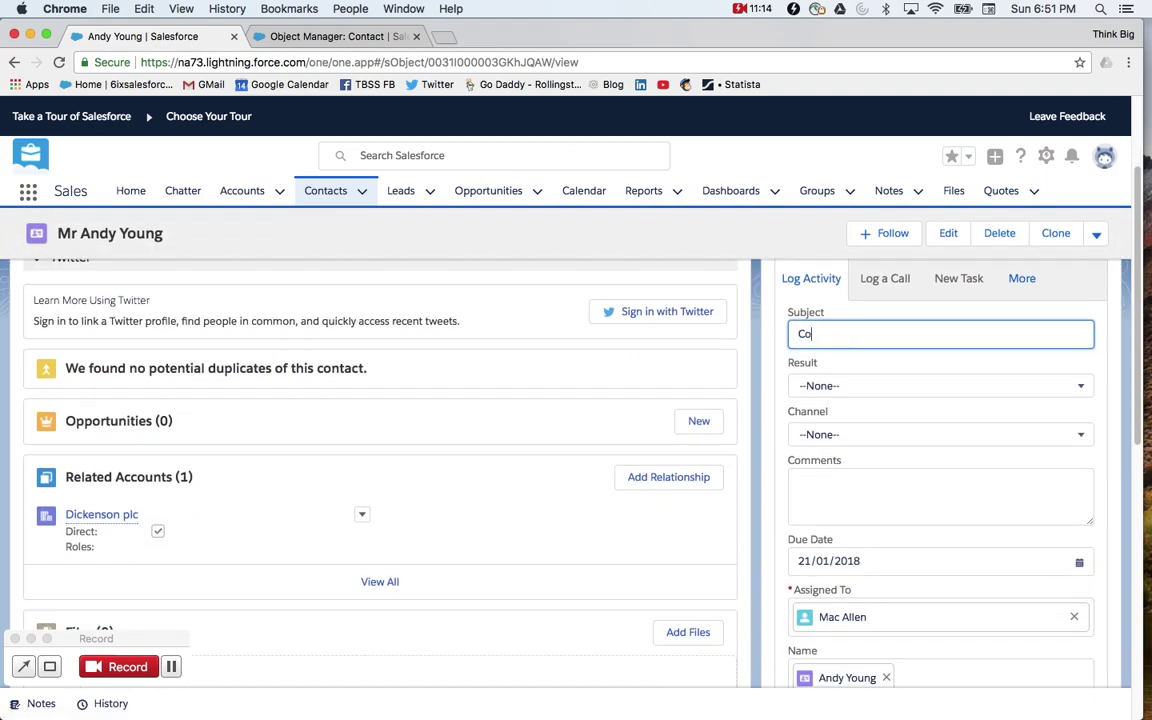
type("nnected with Andy")
left_click(859, 390)
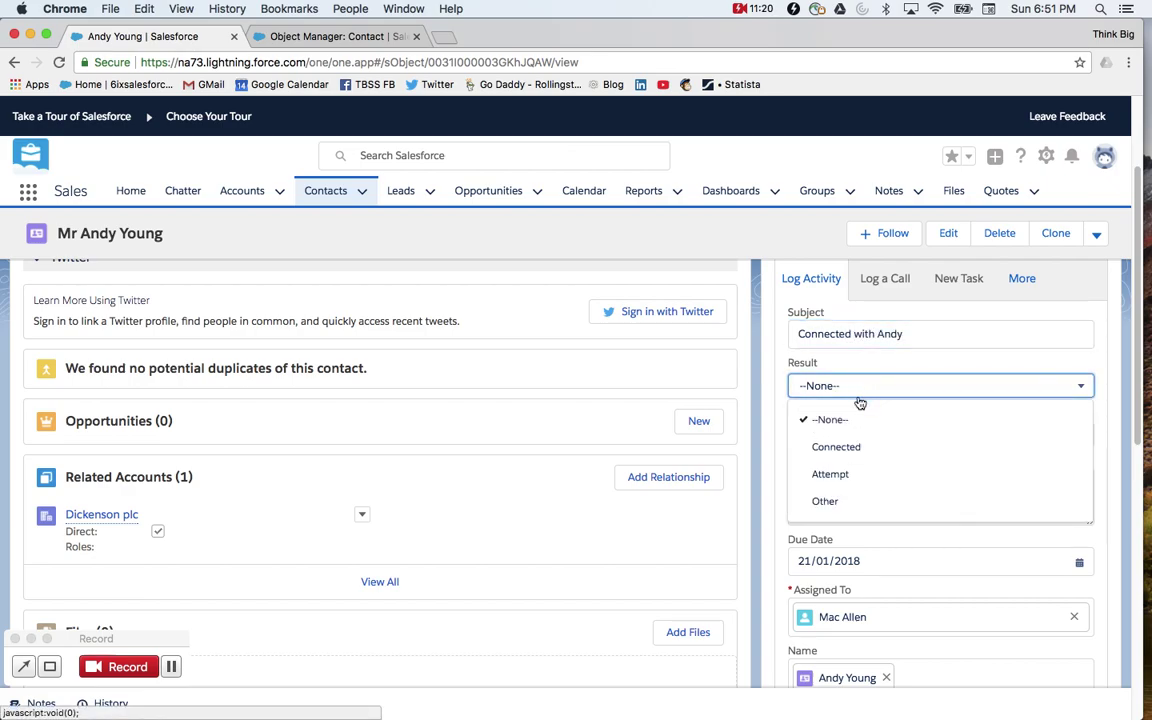
left_click(866, 446)
left_click(866, 437)
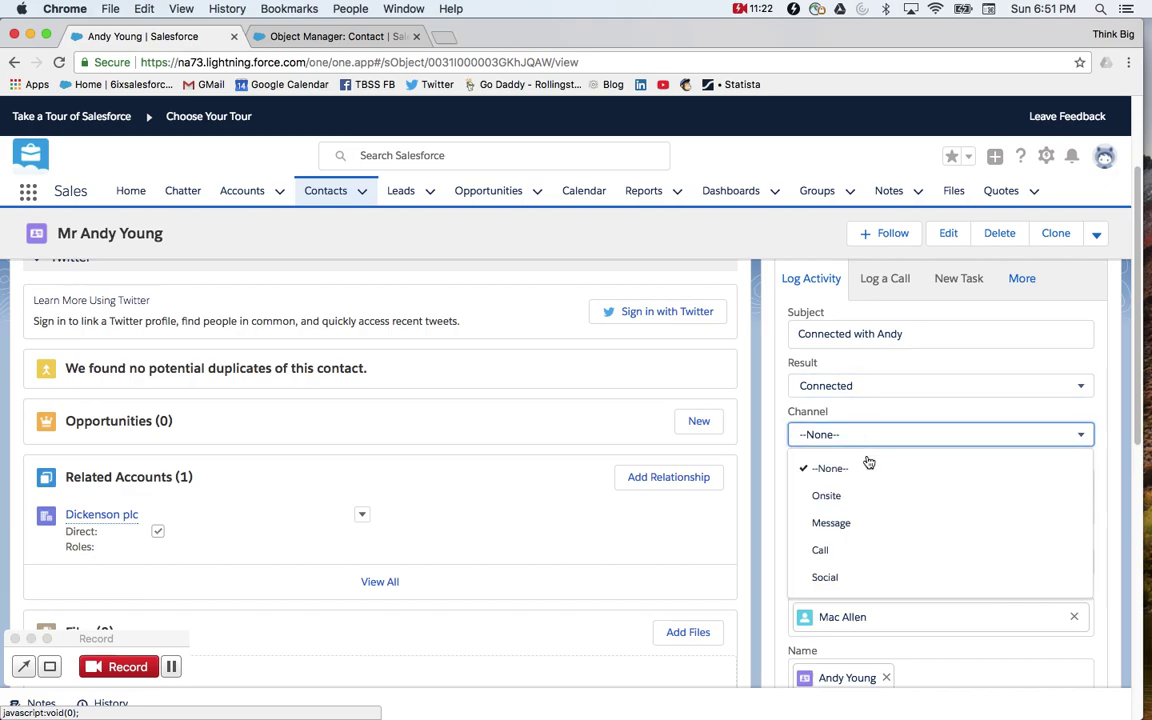
left_click(857, 500)
Enter "He's pumped." as the comment for the activity
scroll(905, 453, "down", 1)
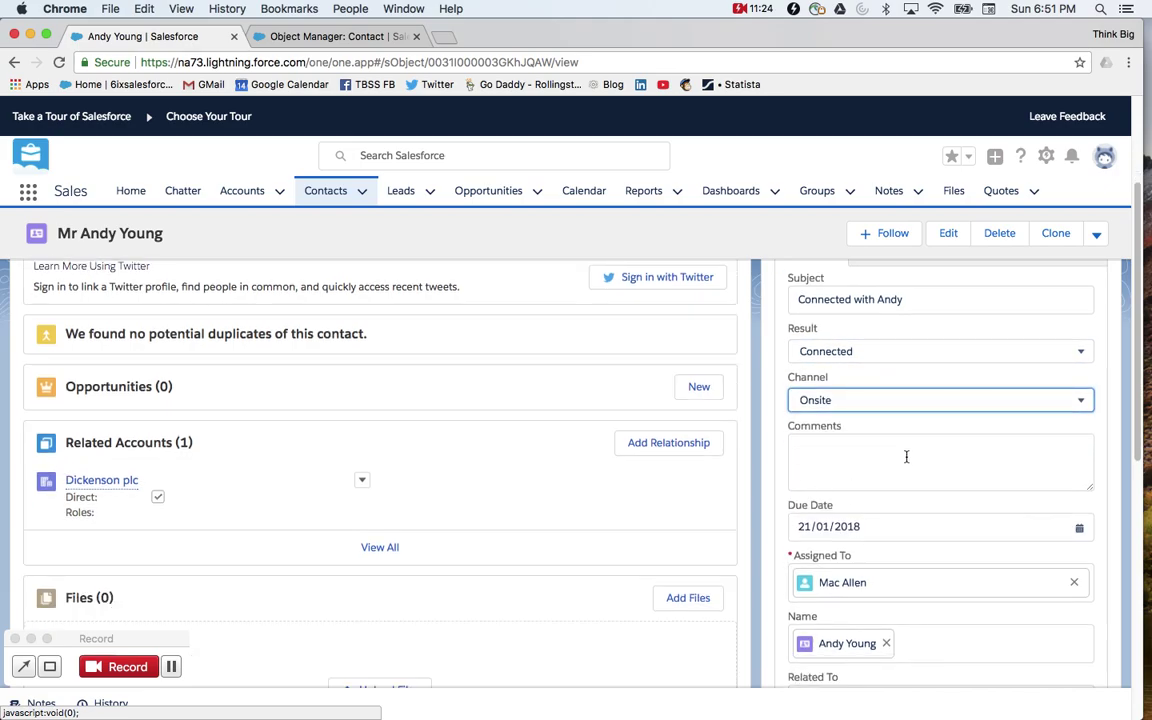
left_click(903, 462)
type("He's pumped.")
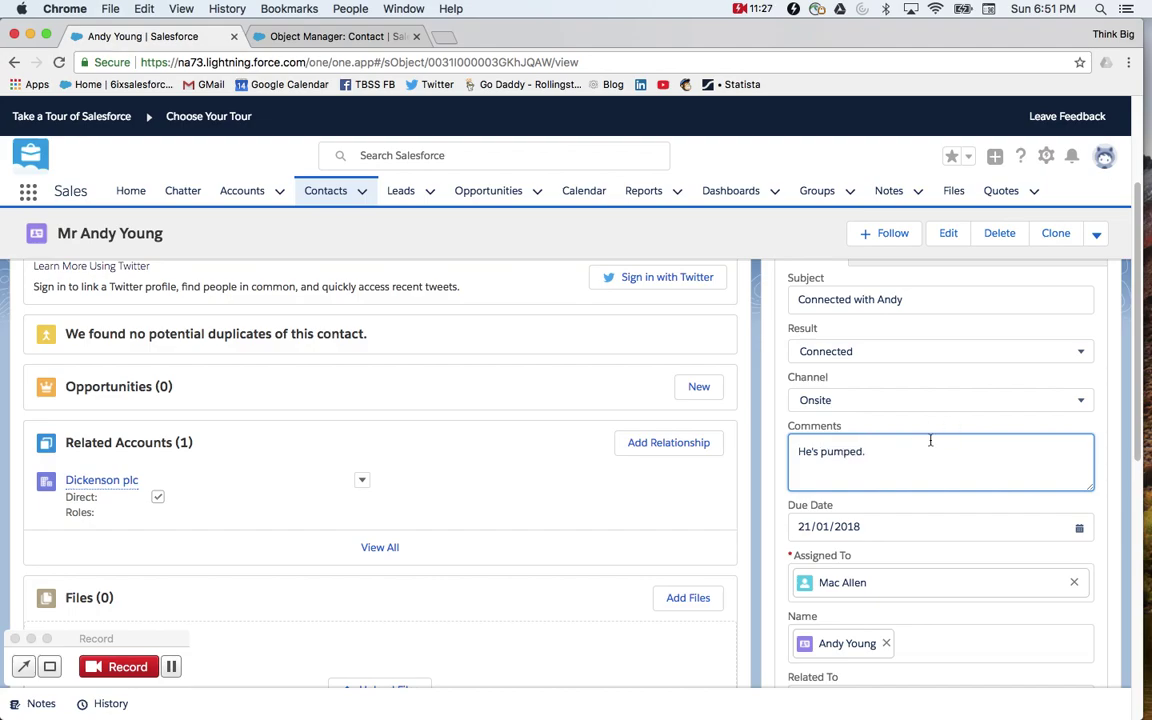
Relate the activity to the Dickenson plc account and save it
scroll(930, 440, "down", 3)
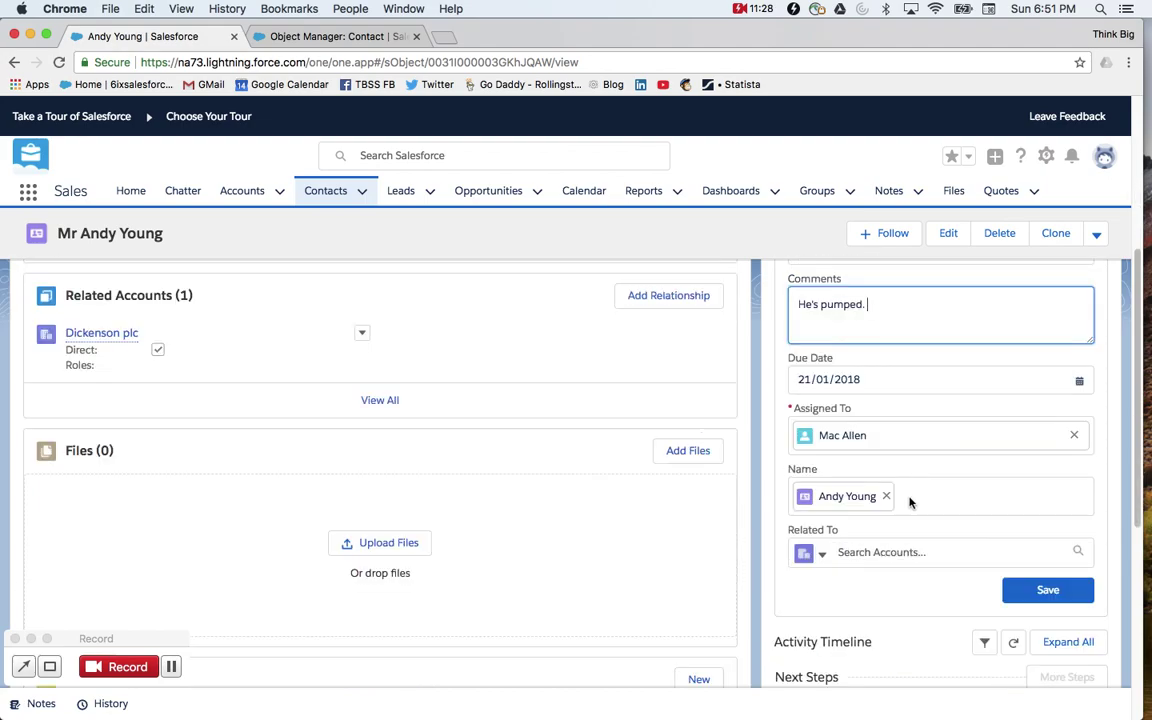
left_click(880, 552)
left_click(855, 588)
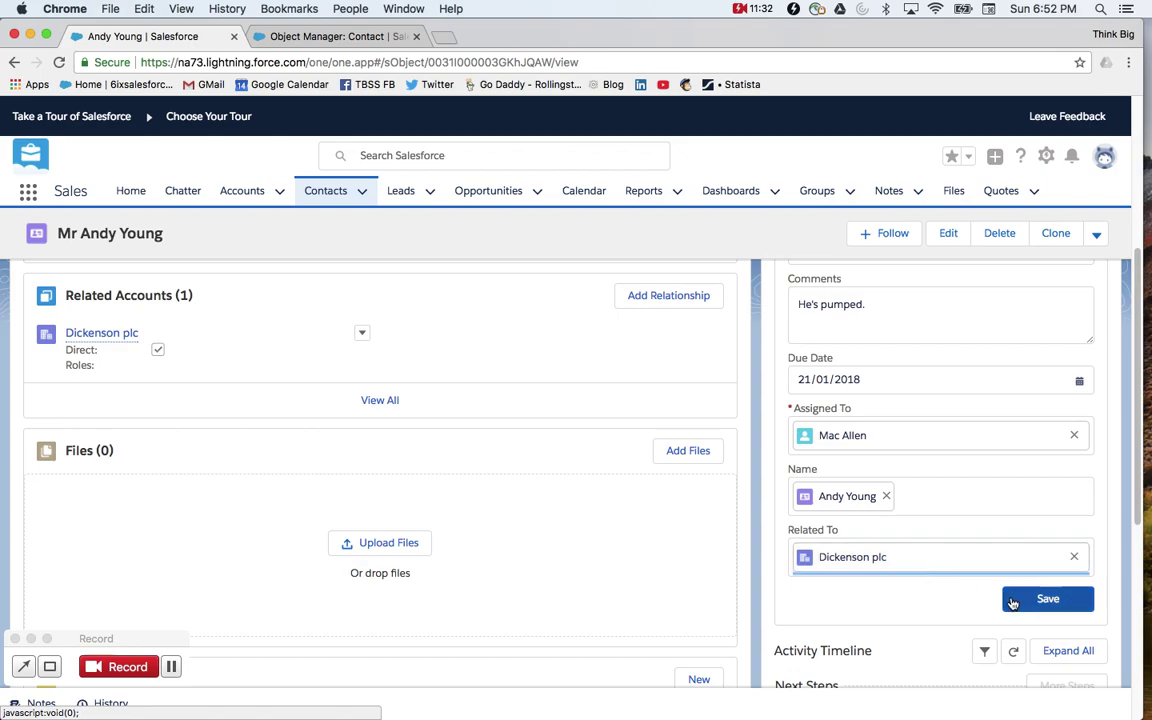
left_click(1048, 601)
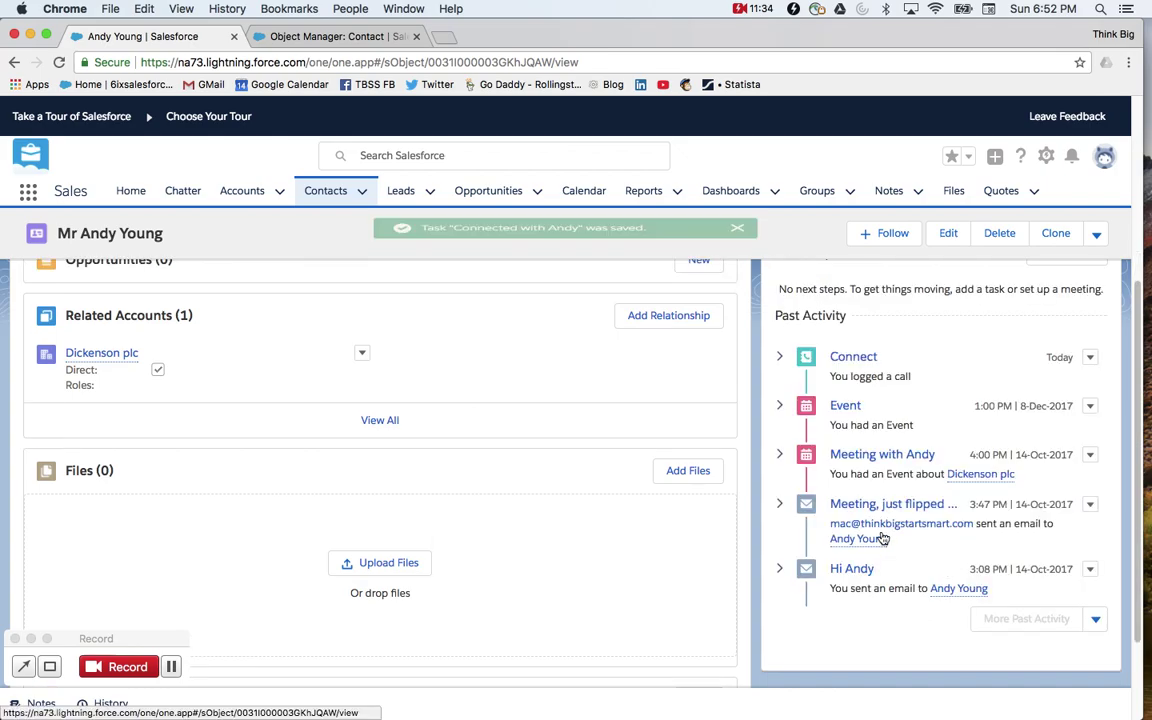
Expand the newly logged activity and the earlier Connect call in Past Activity and compare the details each one shows
scroll(856, 430, "up", 3)
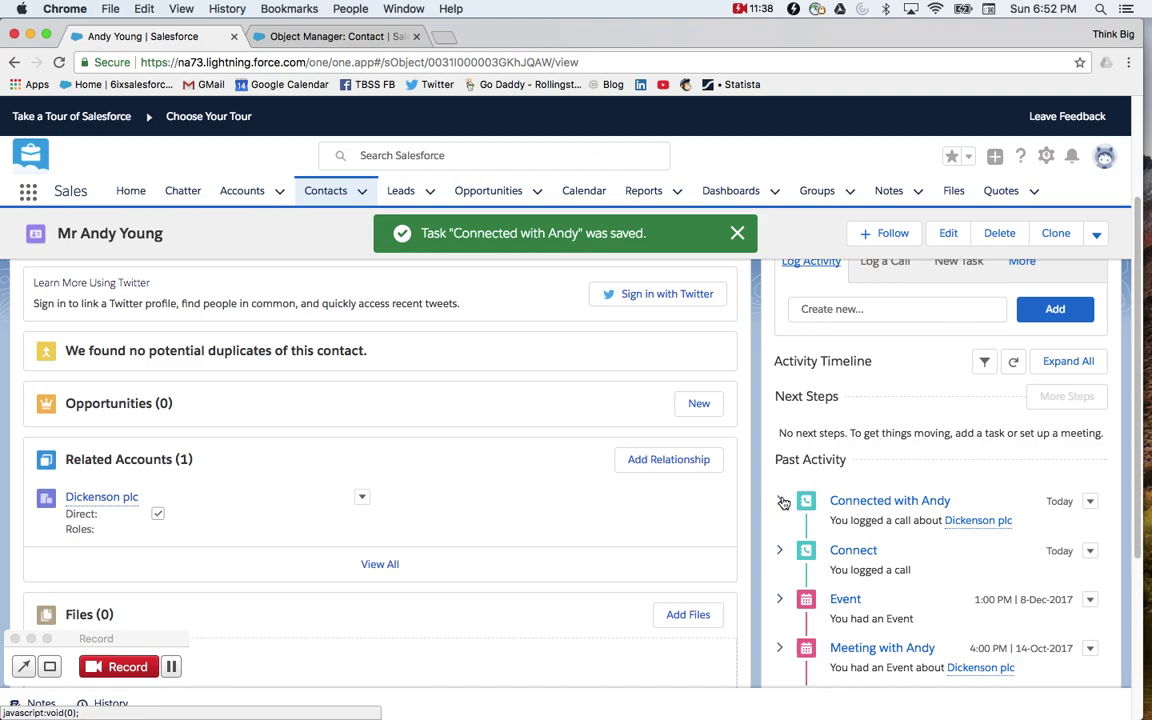
scroll(784, 502, "up", 1)
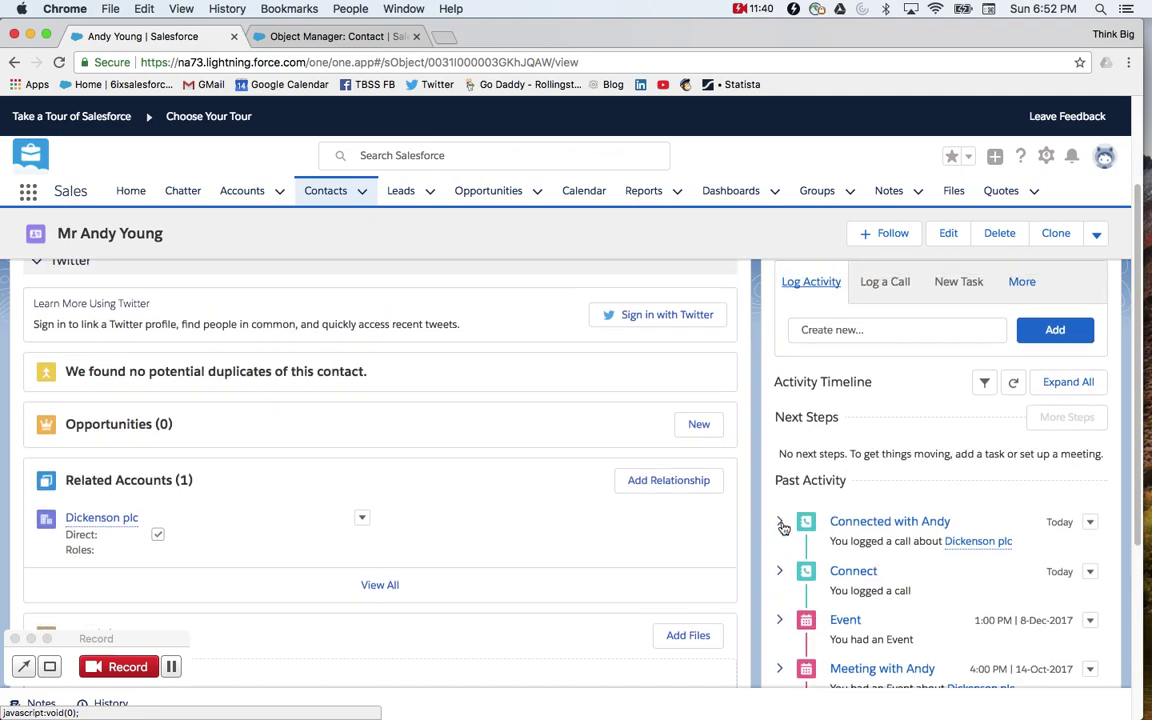
left_click(781, 523)
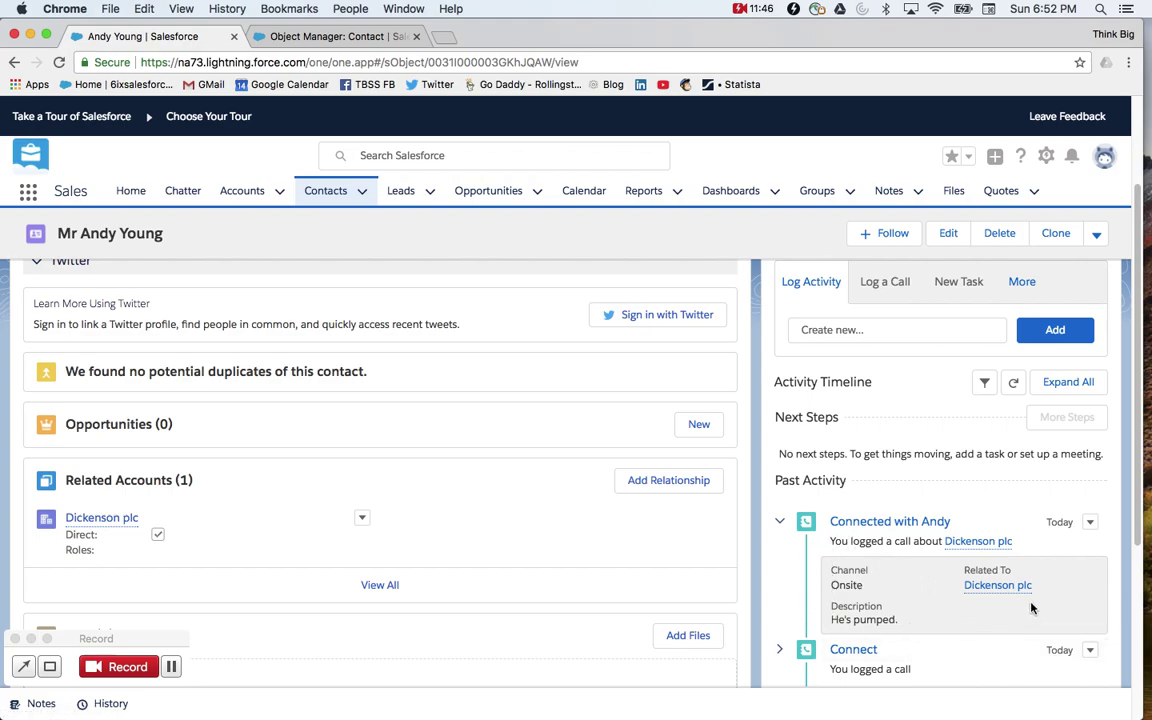
scroll(849, 601, "down", 1)
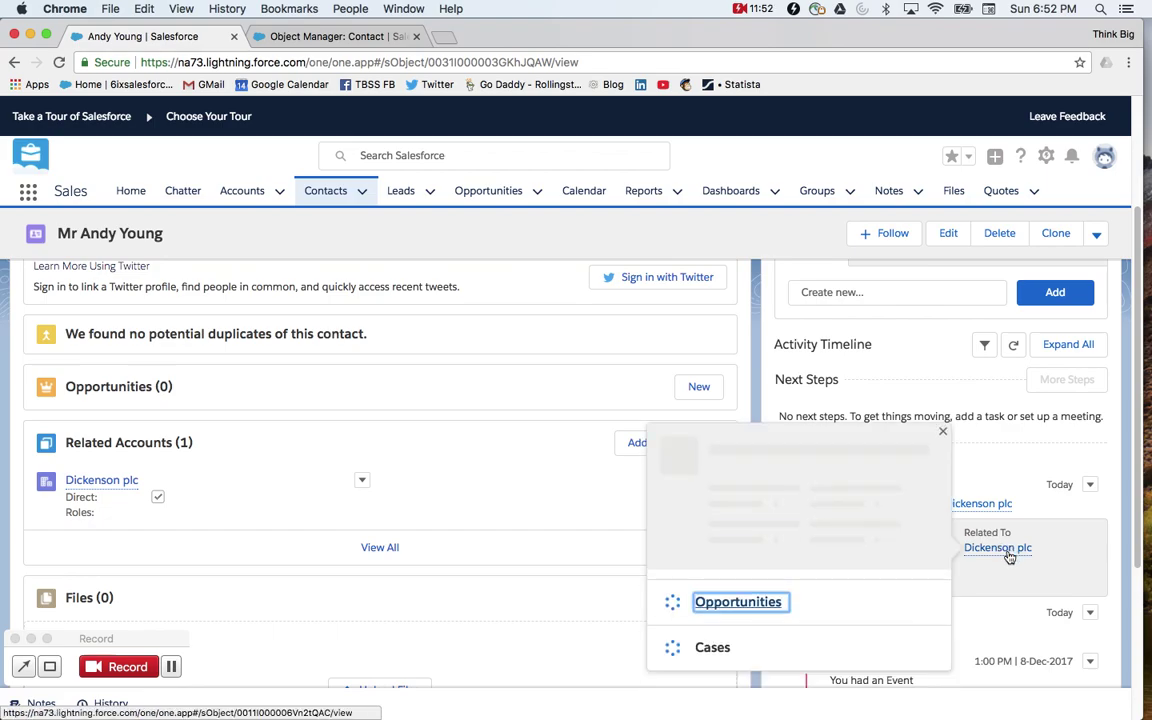
scroll(878, 588, "down", 1)
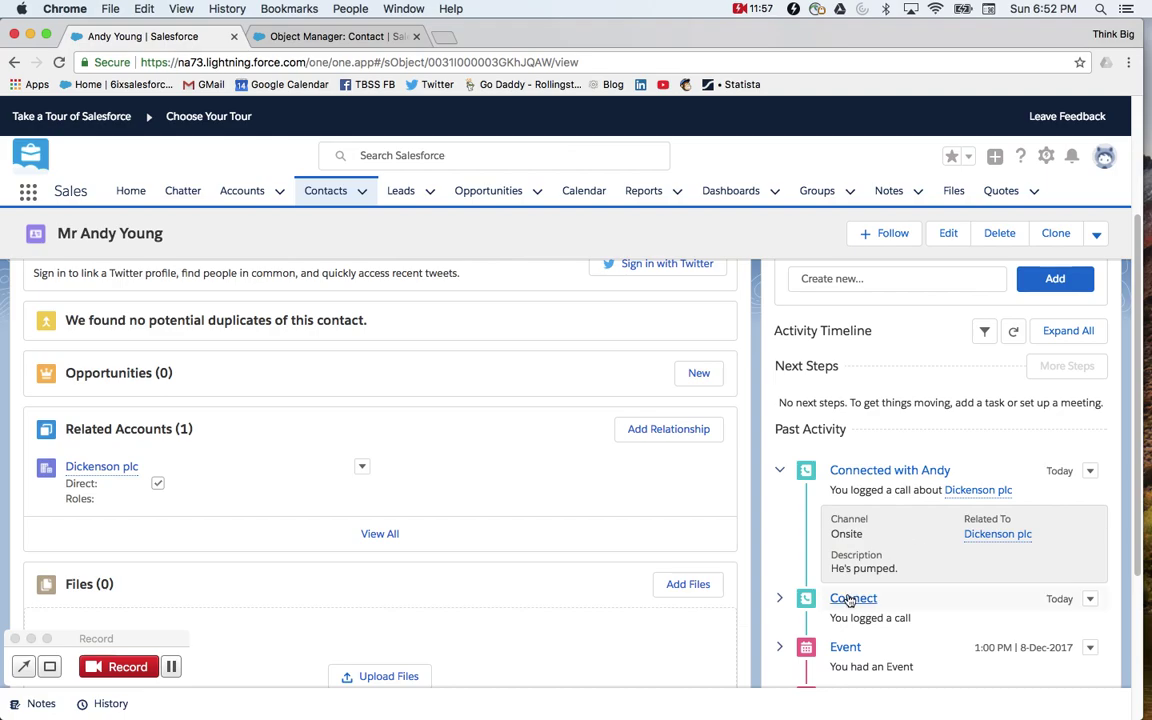
left_click(780, 601)
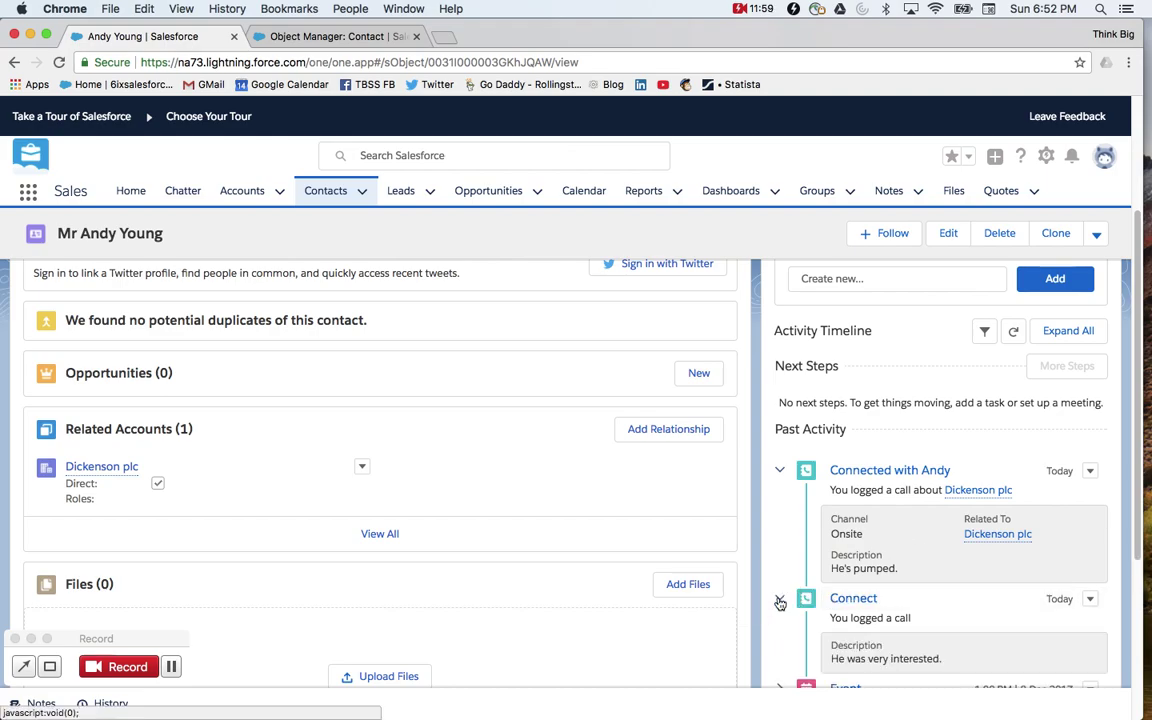
scroll(780, 601, "down", 1)
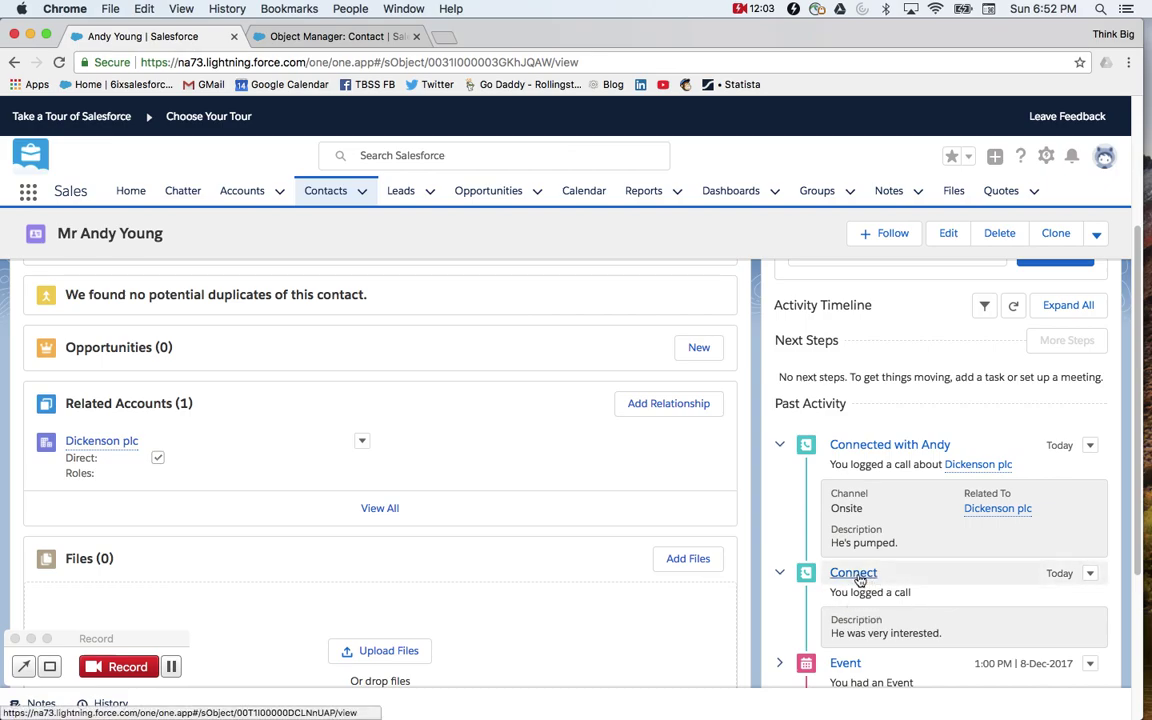
left_click_drag(942, 633, 836, 633)
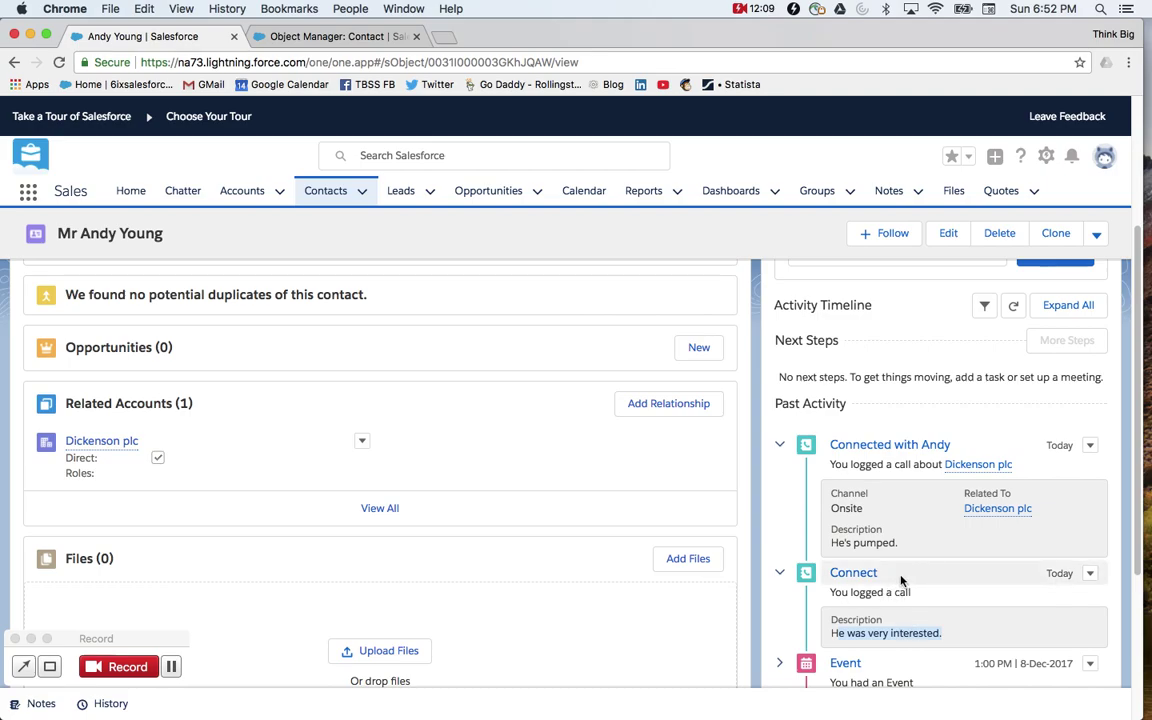
scroll(885, 580, "up", 3)
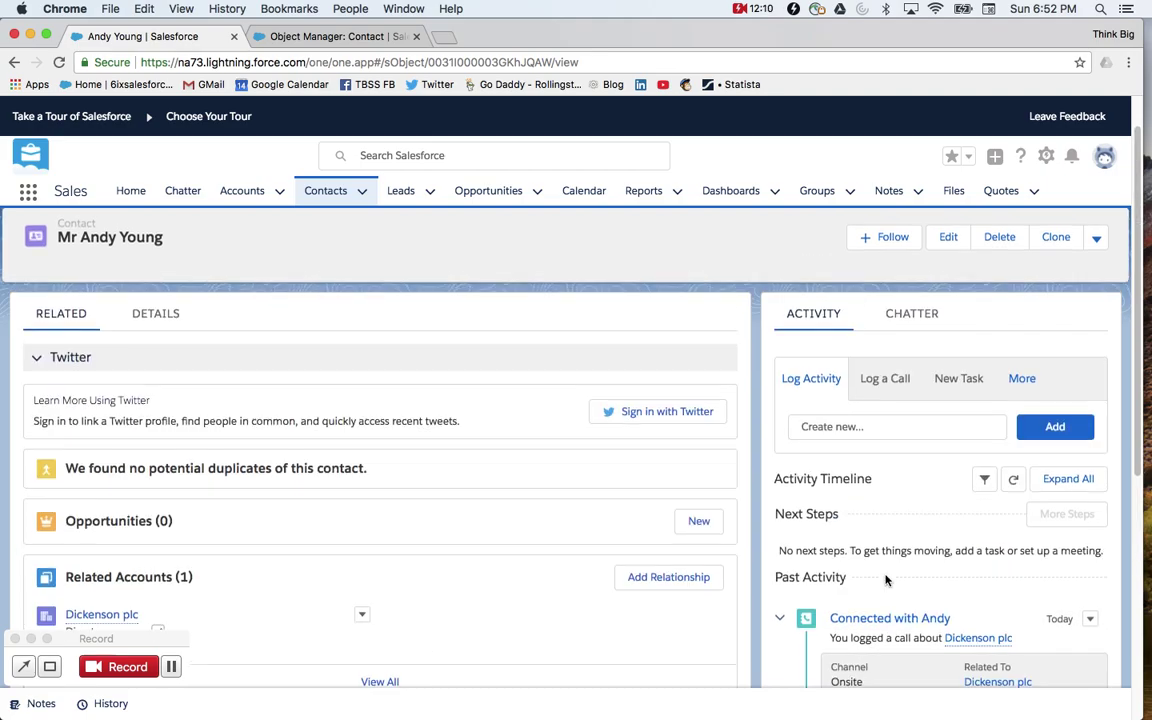
Go to the Object Manager in Setup, search for "task", and open the Task object
left_click(1045, 156)
left_click(1011, 206)
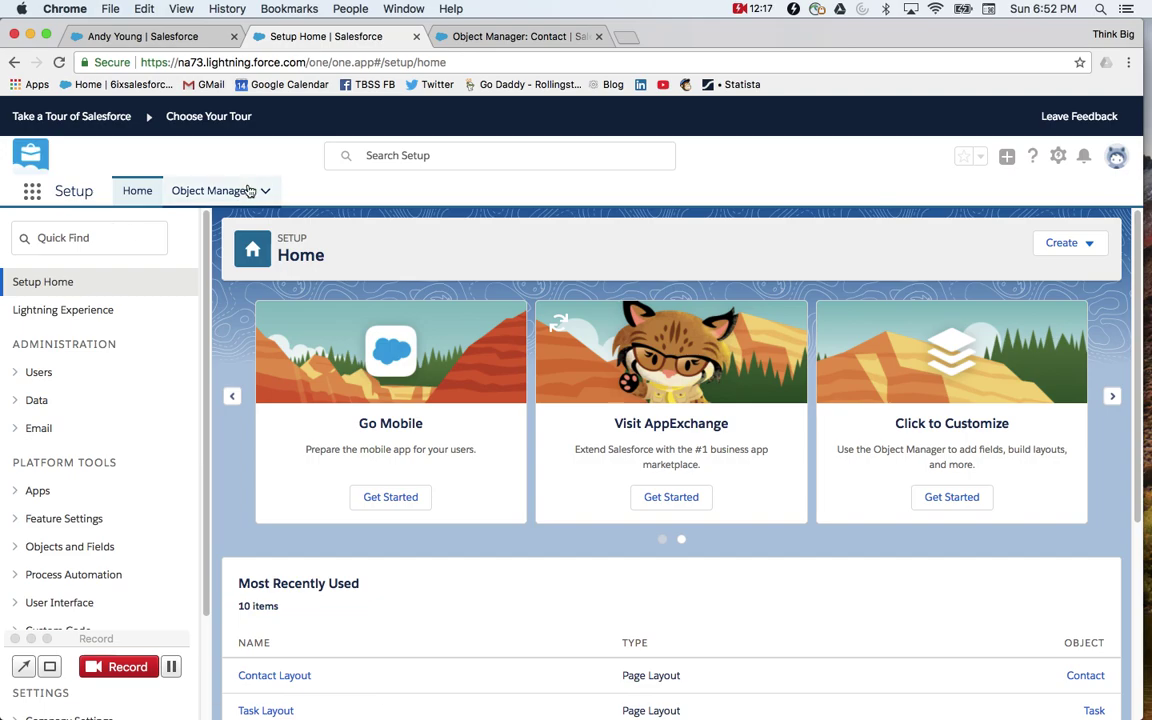
left_click(222, 192)
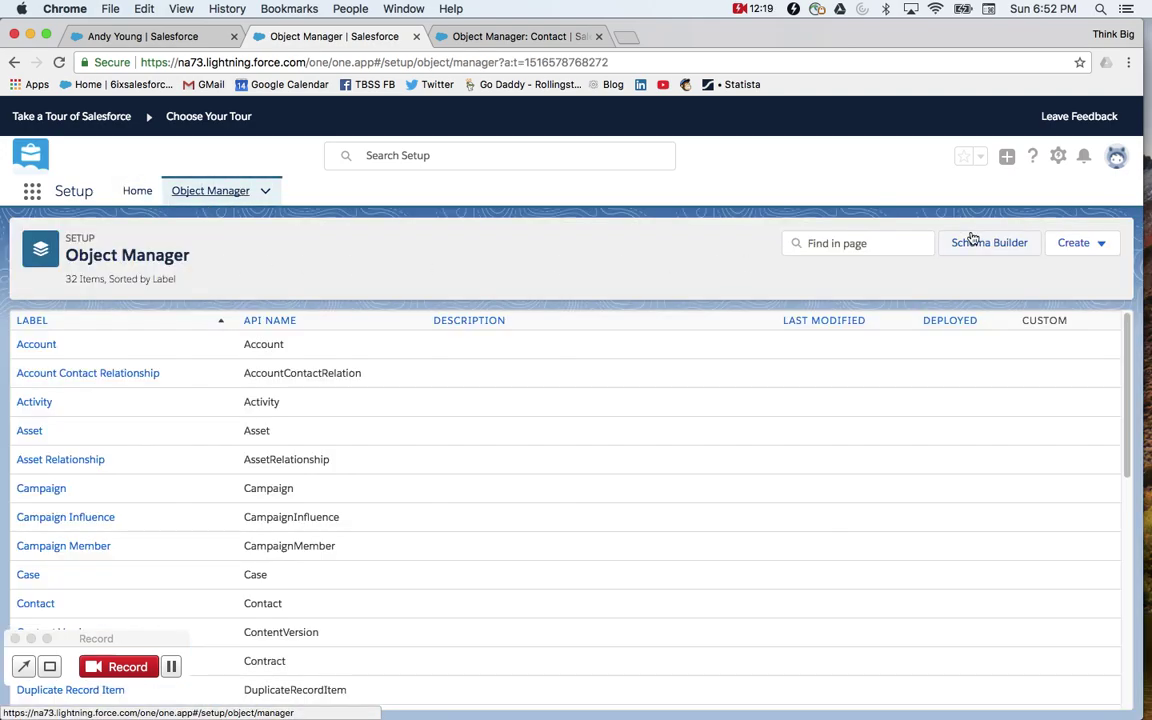
left_click(861, 245)
type("task")
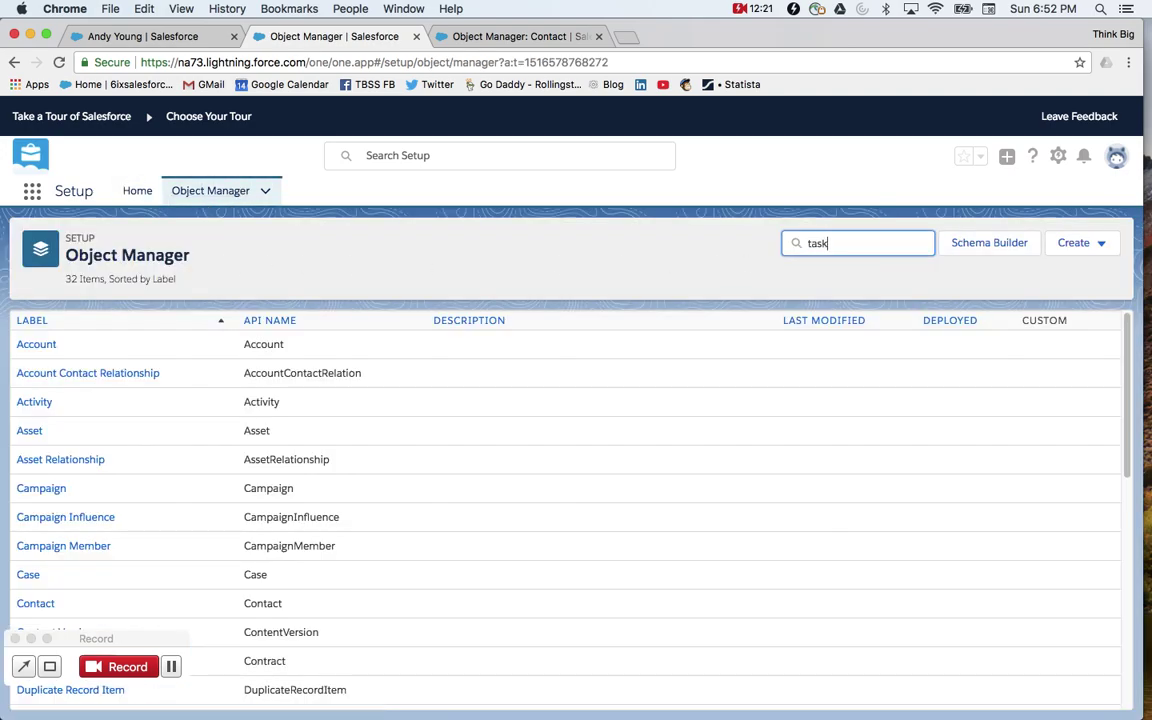
type("s")
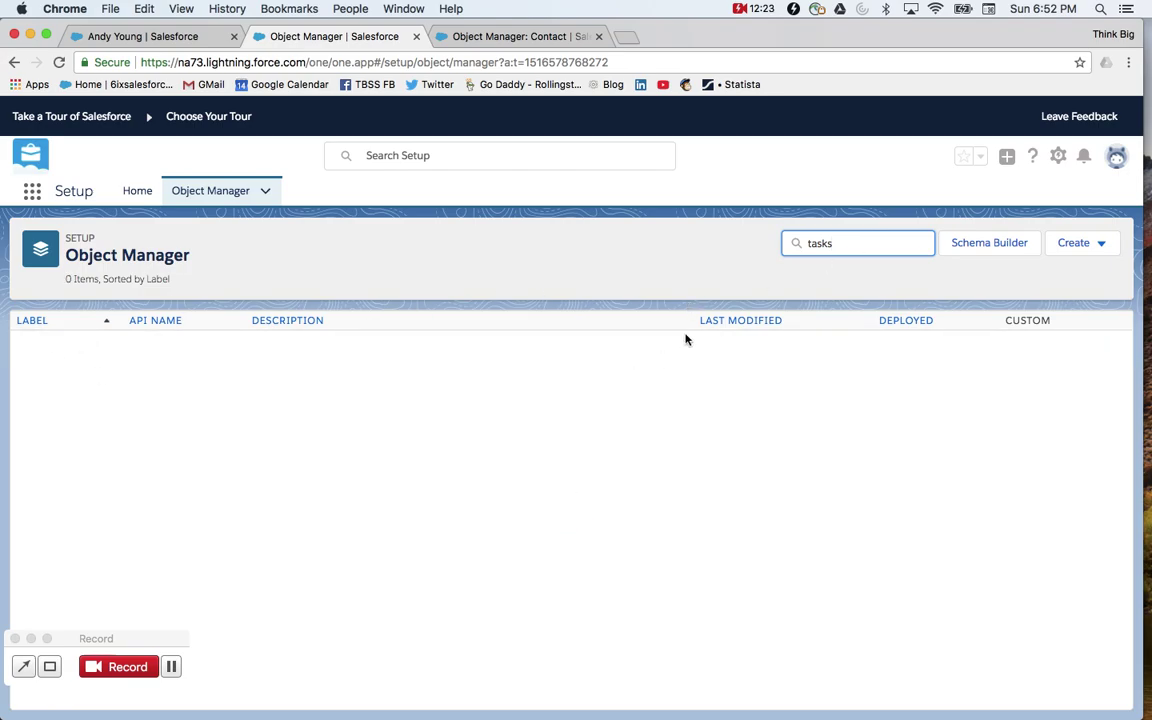
key("BackSpace")
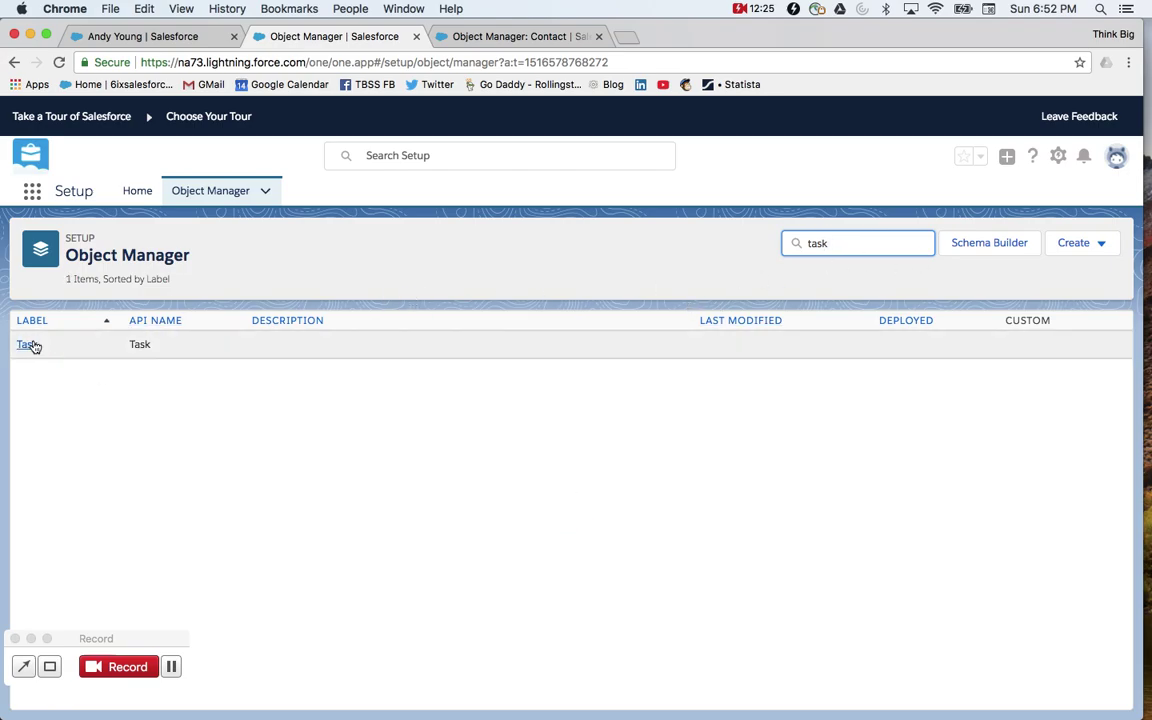
left_click(28, 345)
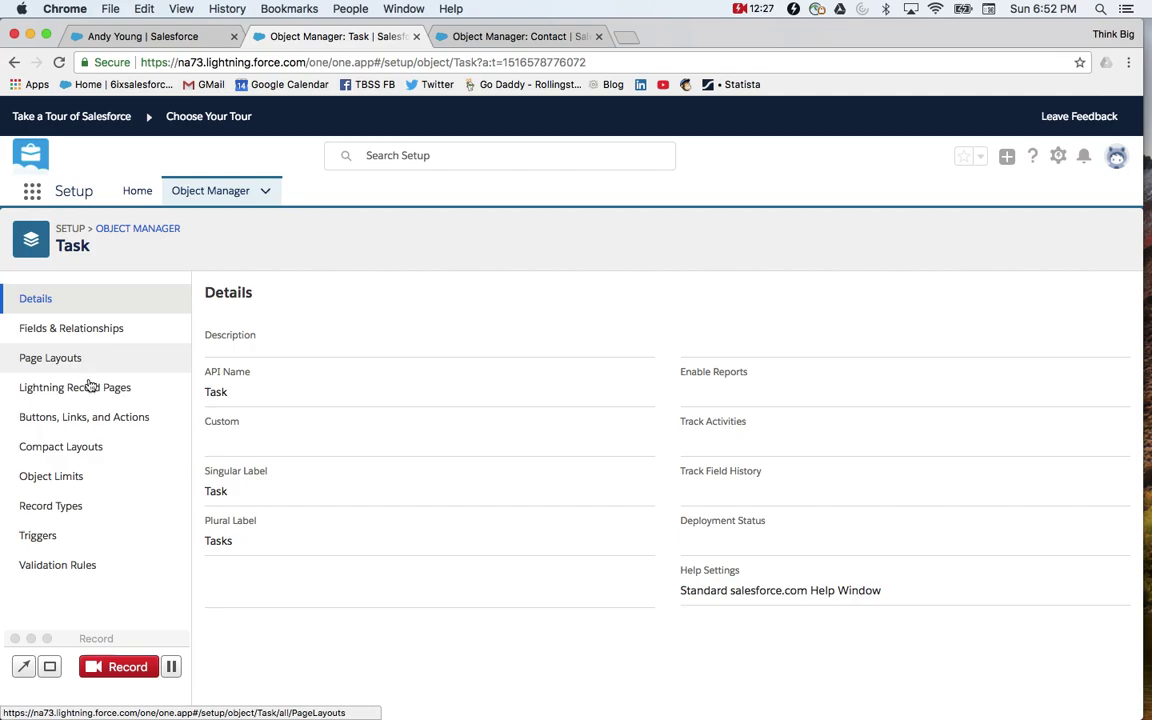
Start a new compact layout for the Task object and label it Activity Layout
left_click(72, 451)
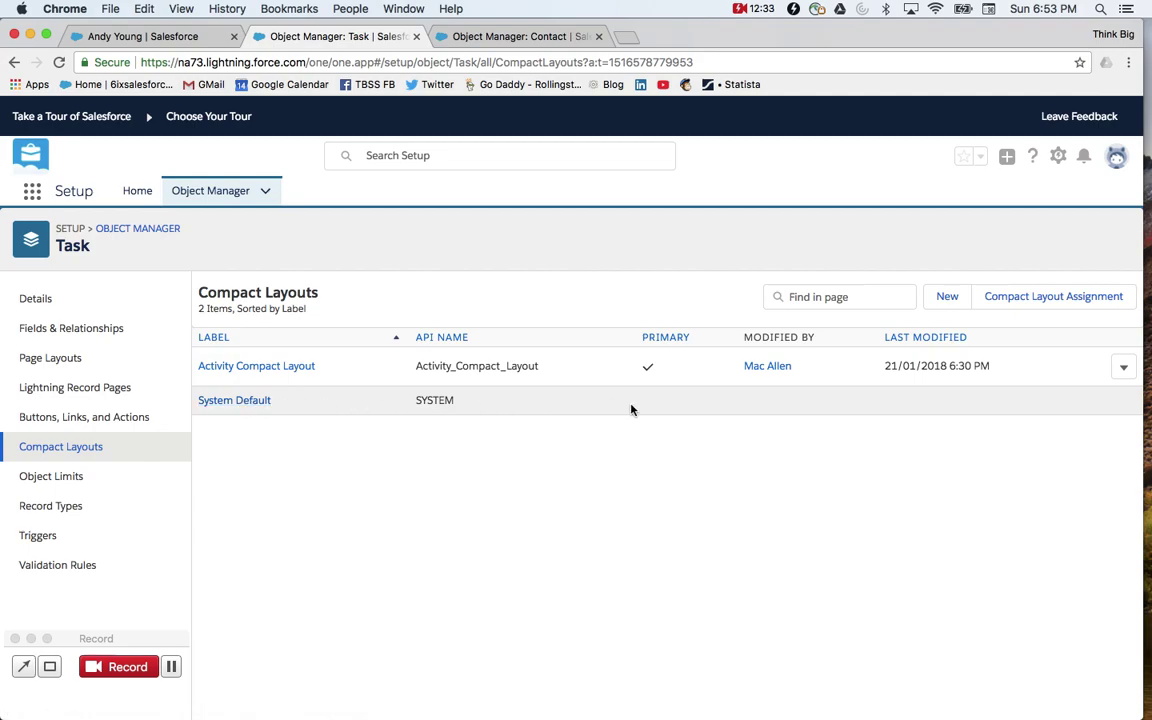
left_click(947, 299)
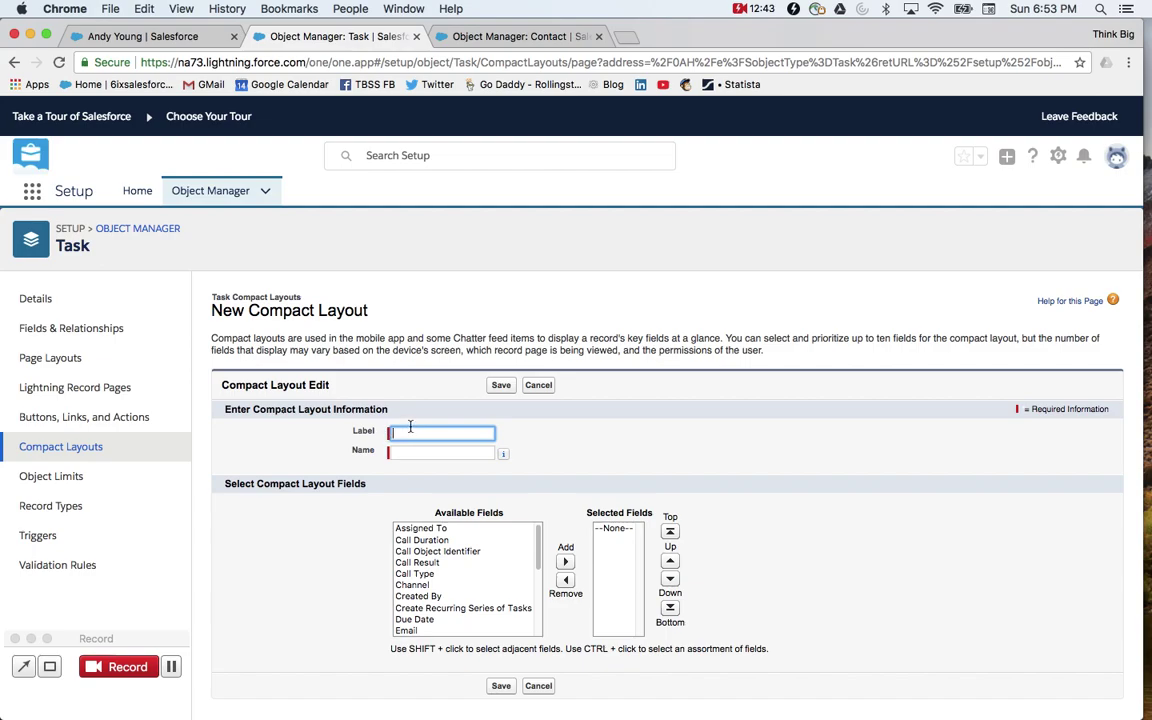
type("Activi")
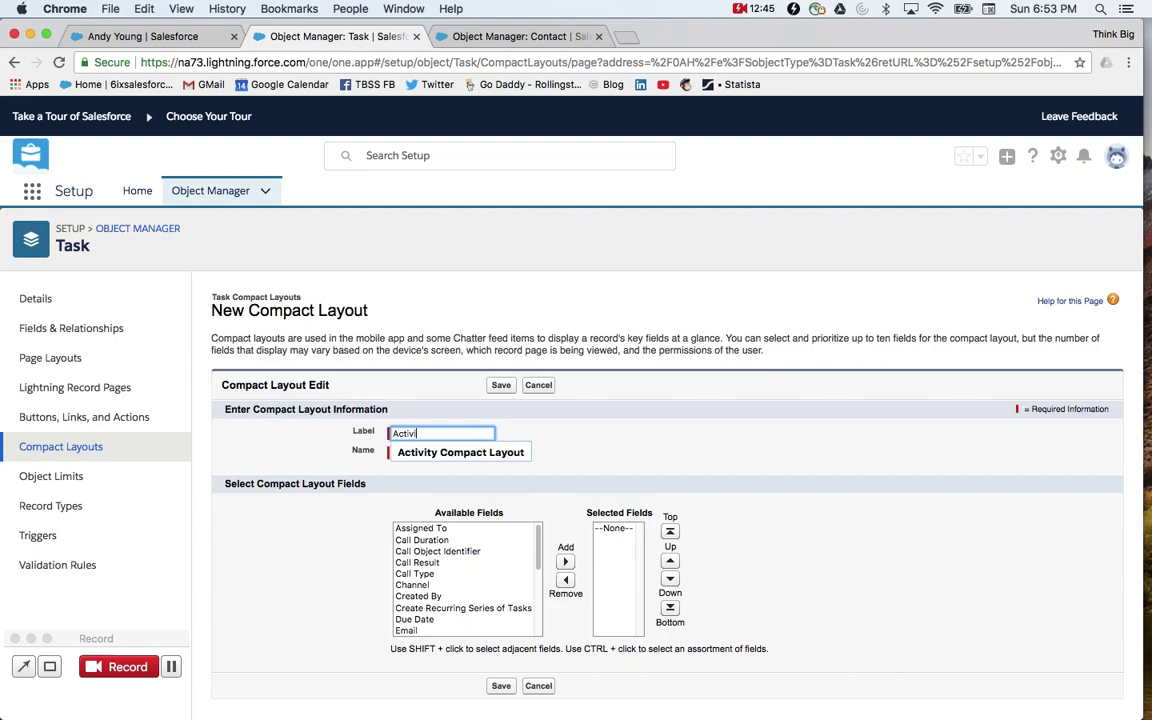
type("ty La")
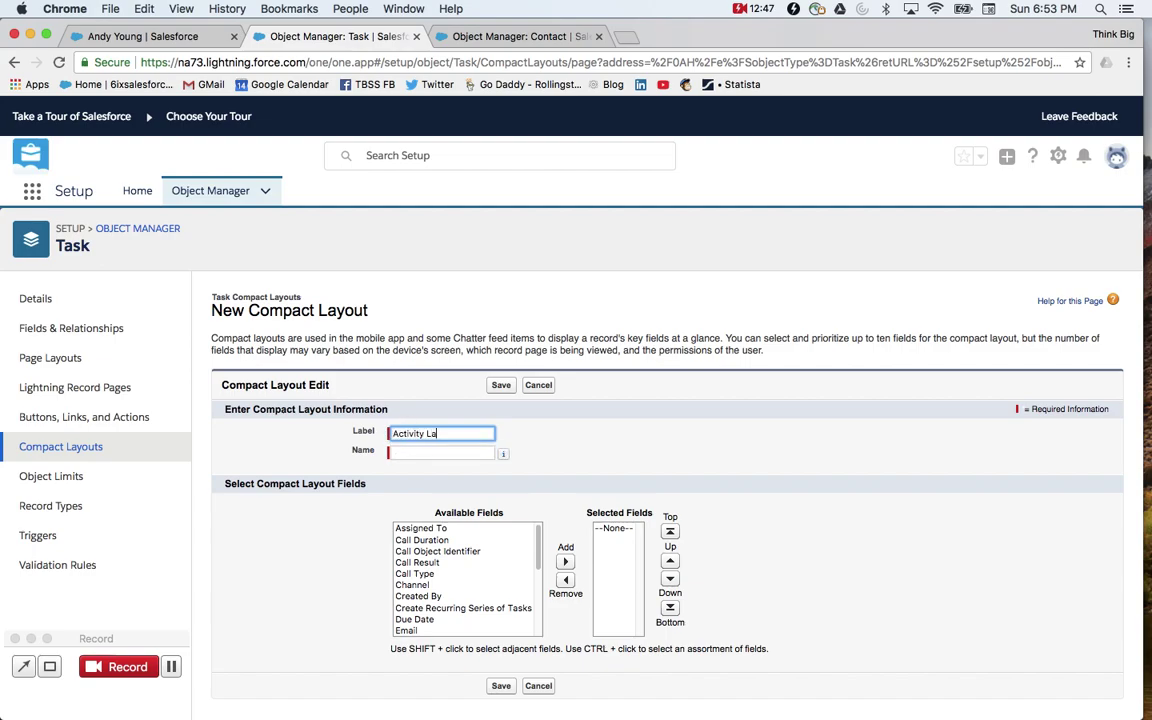
type("yout")
left_click(672, 439)
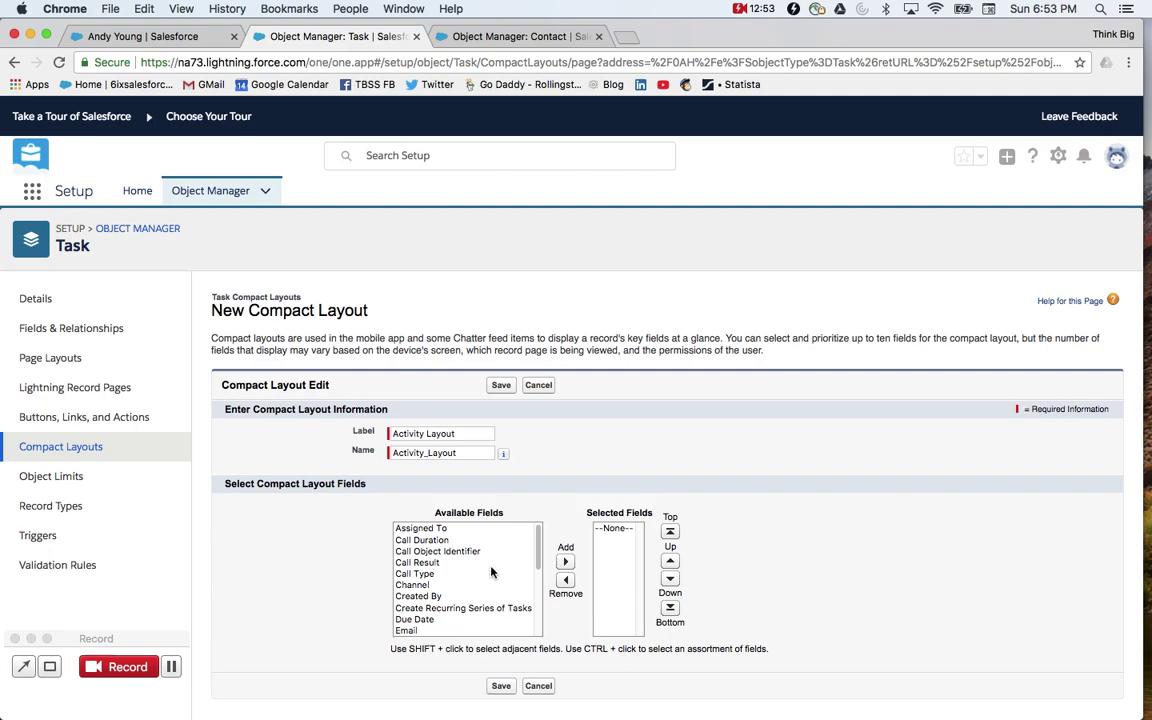
Add Subject, Result and Channel, in that order, to the compact layout's selected fields
scroll(470, 578, "down", 5)
left_click(431, 609)
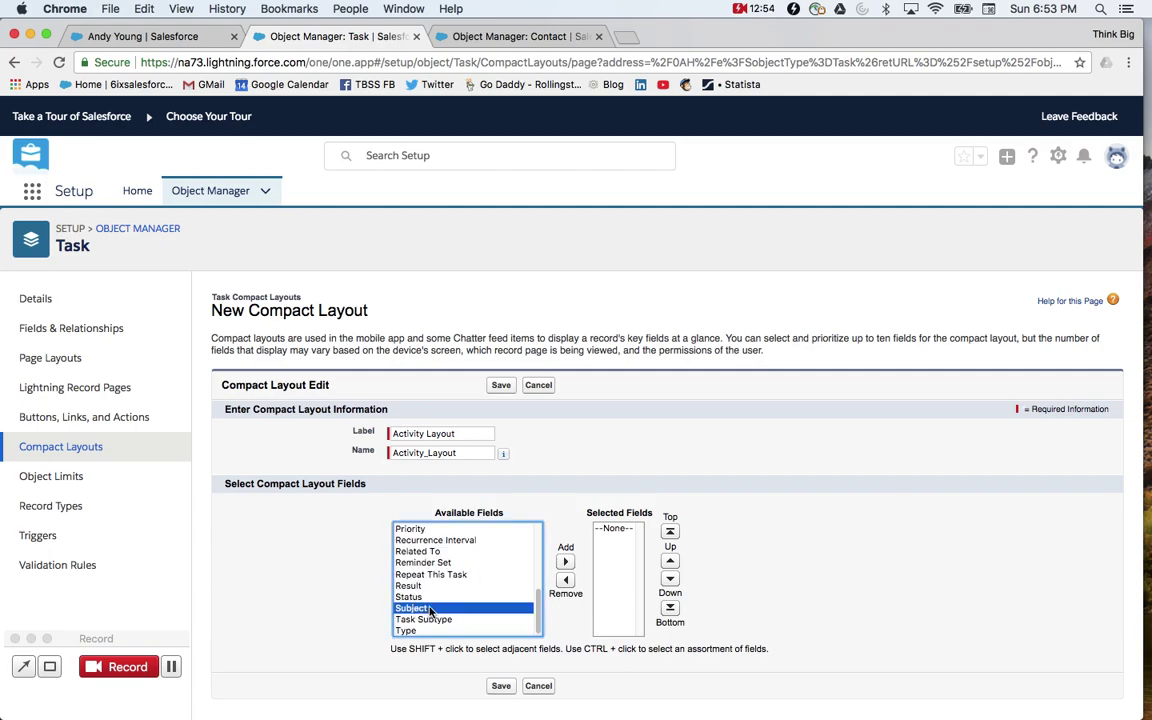
left_click(565, 561)
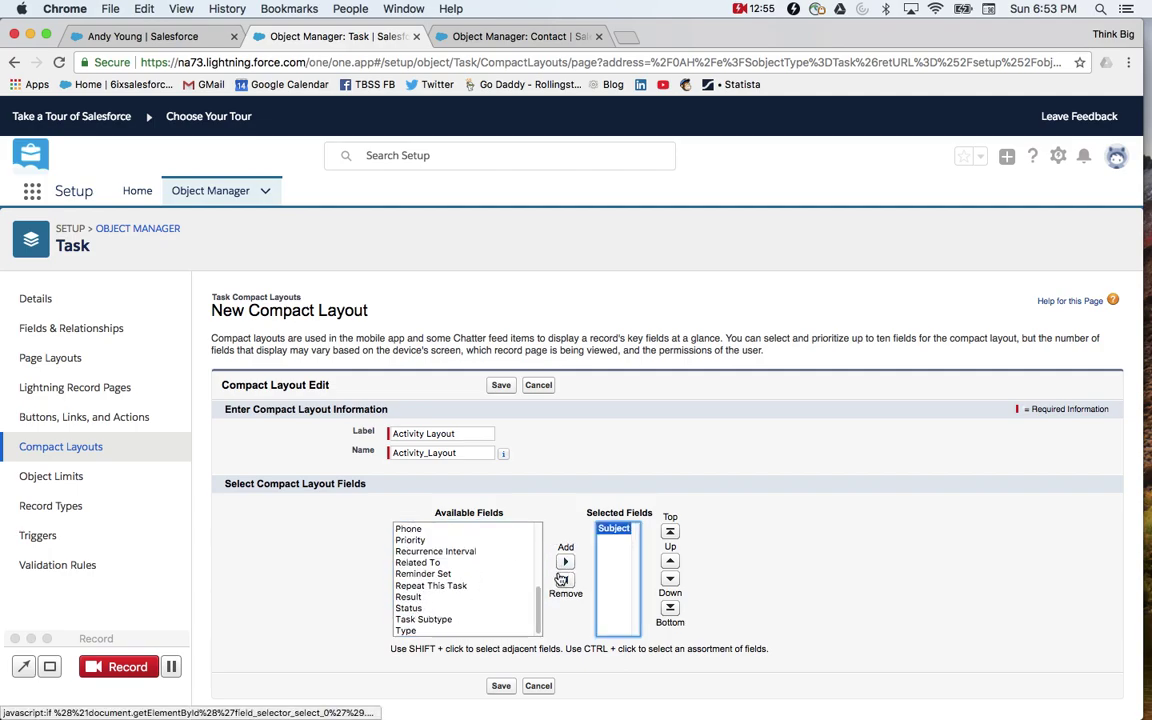
left_click(463, 597)
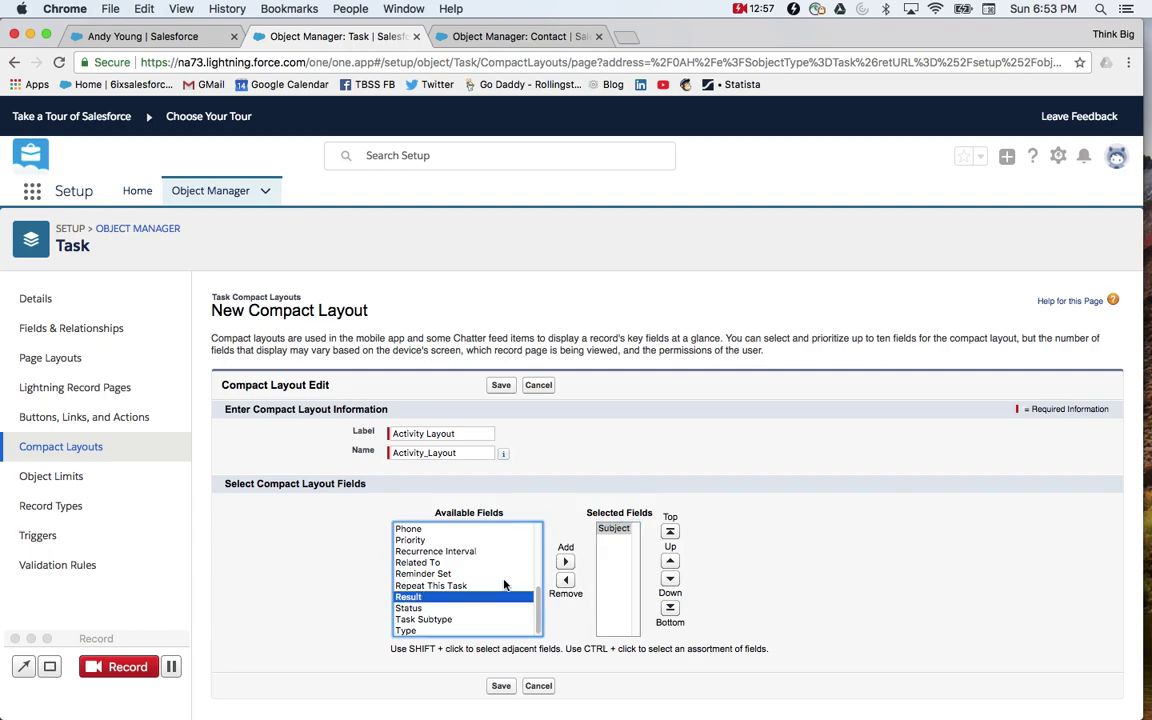
left_click(566, 562)
scroll(469, 608, "up", 5)
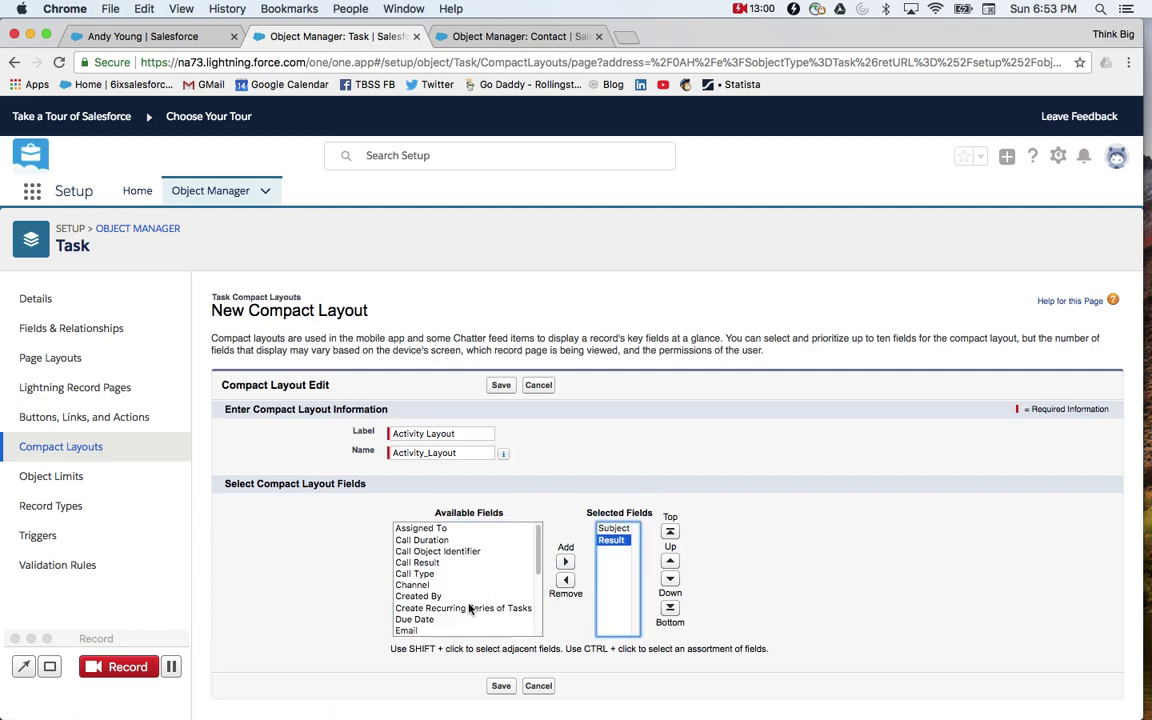
left_click(418, 585)
left_click(565, 562)
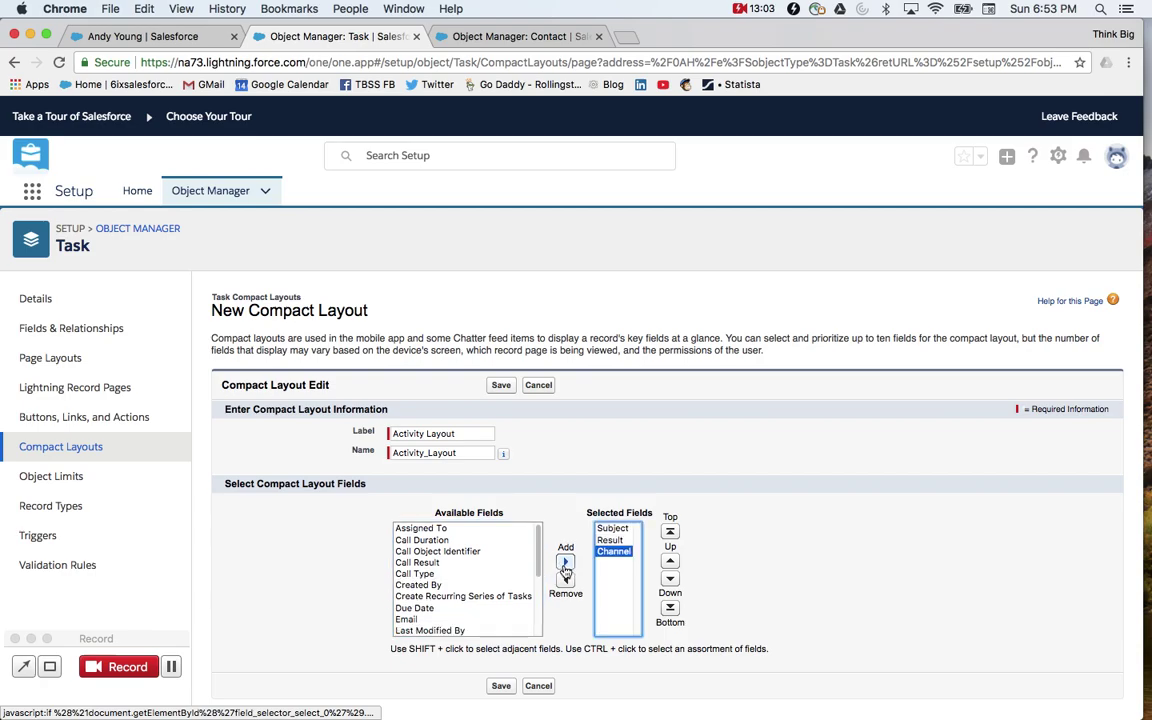
Add Related To as the last selected field and save the compact layout
scroll(475, 572, "down", 5)
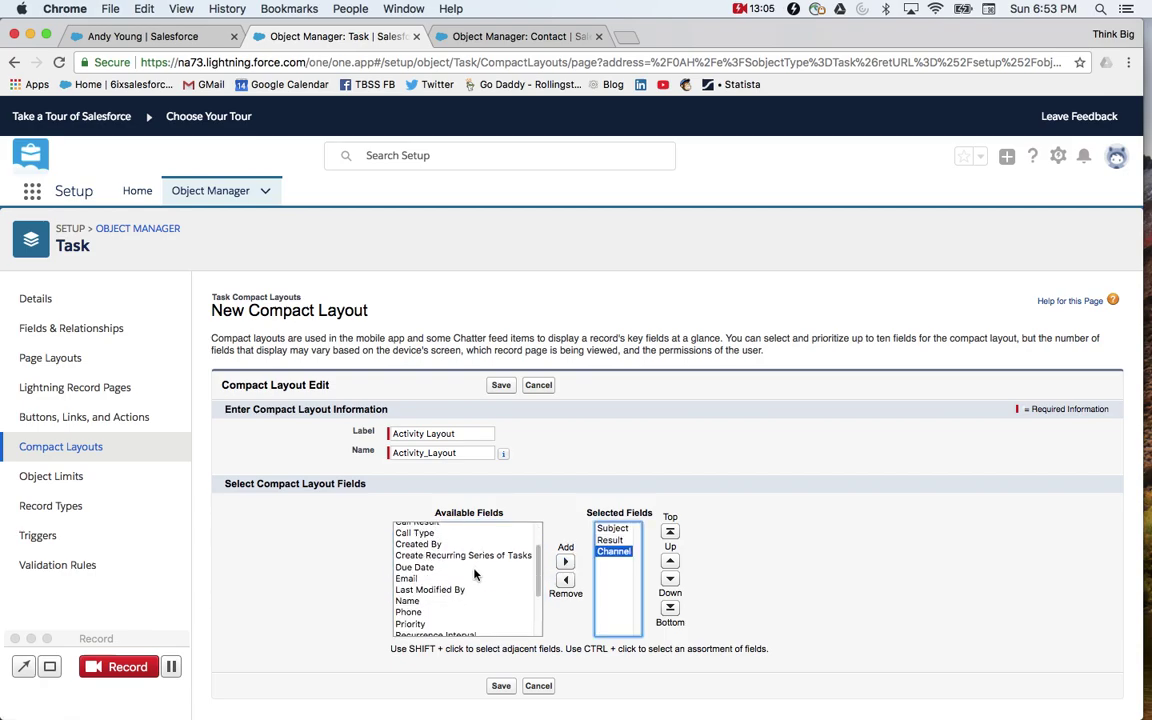
left_click(430, 580)
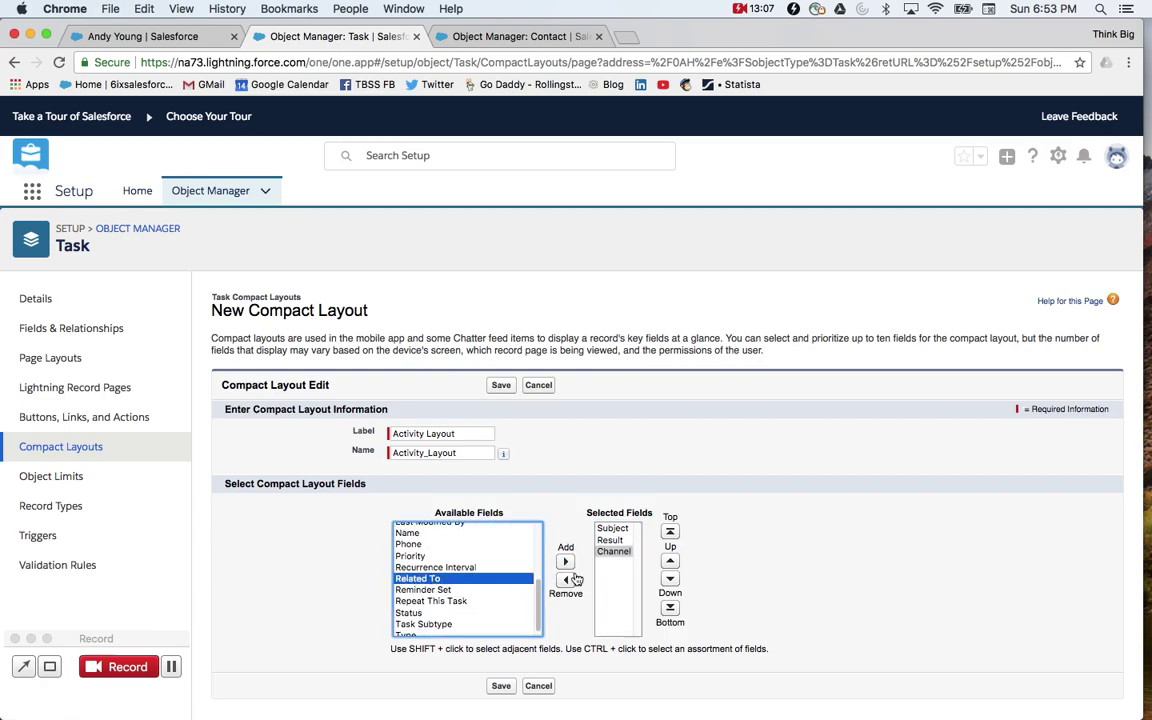
left_click(565, 562)
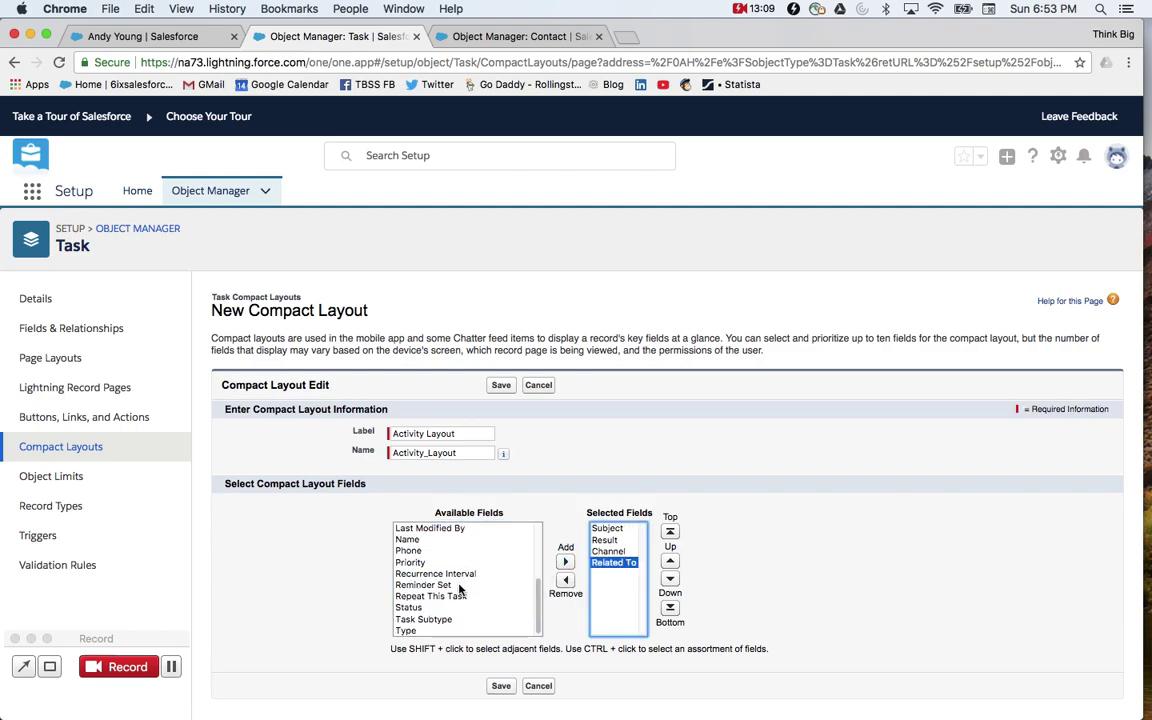
scroll(455, 592, "up", 5)
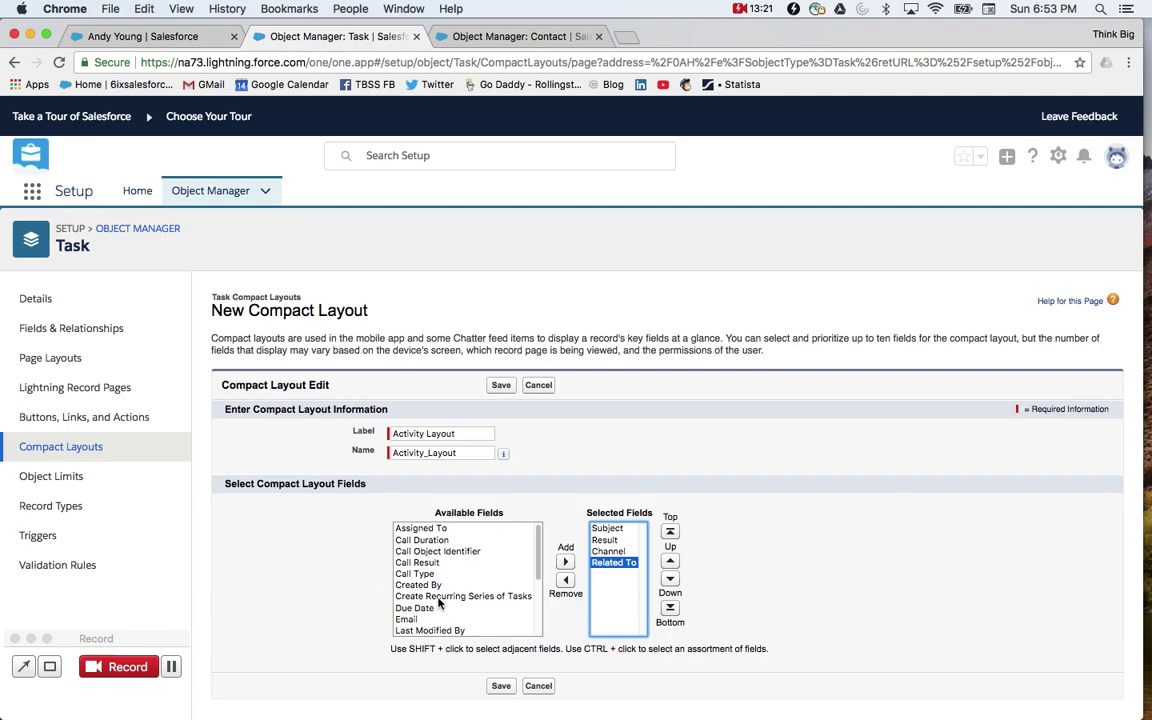
left_click(505, 686)
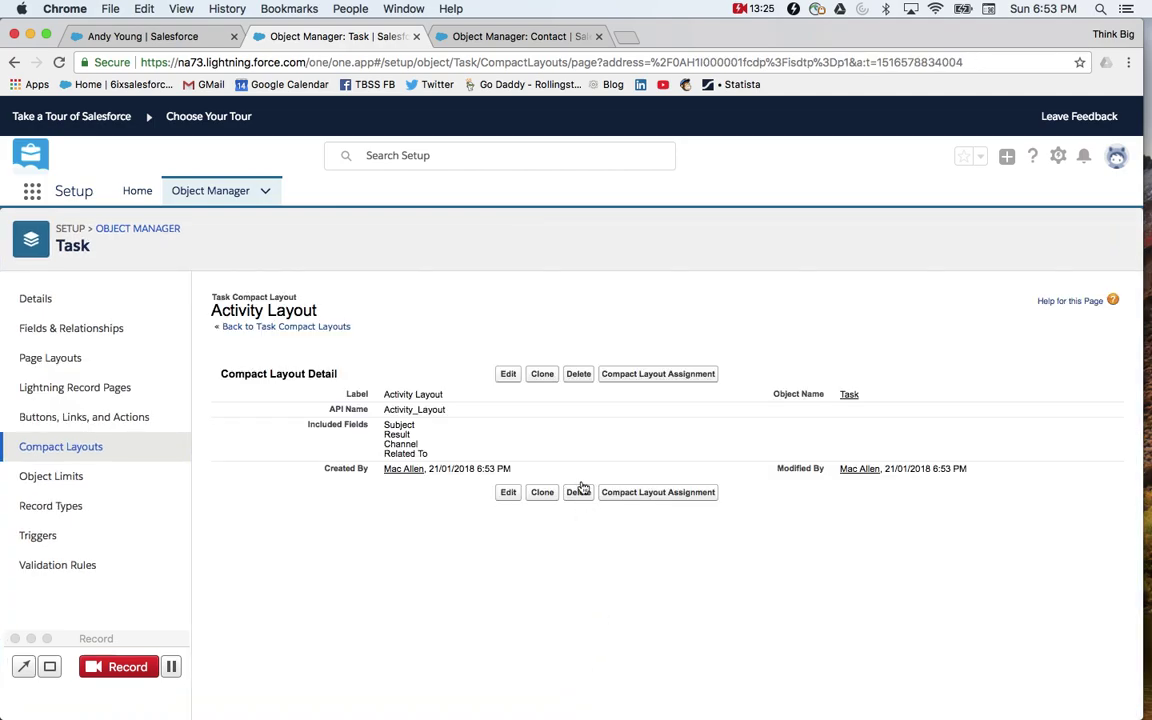
Assign Activity Layout as the Task object's primary compact layout and save the assignment
left_click(641, 377)
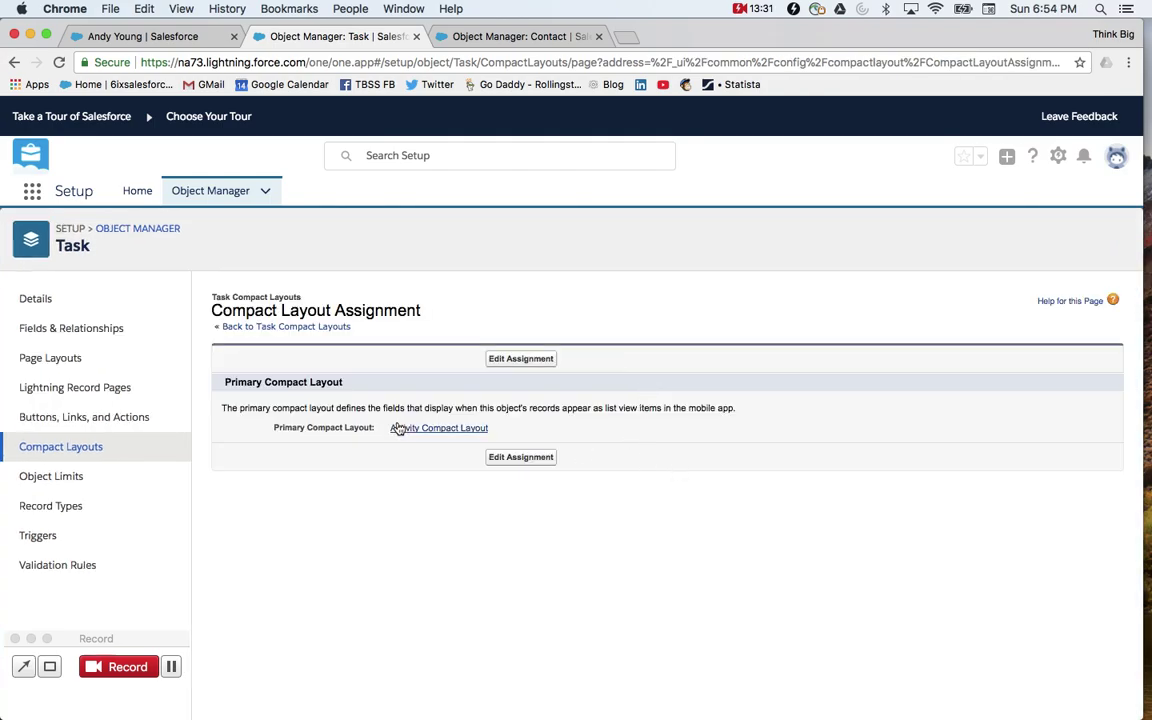
left_click(513, 465)
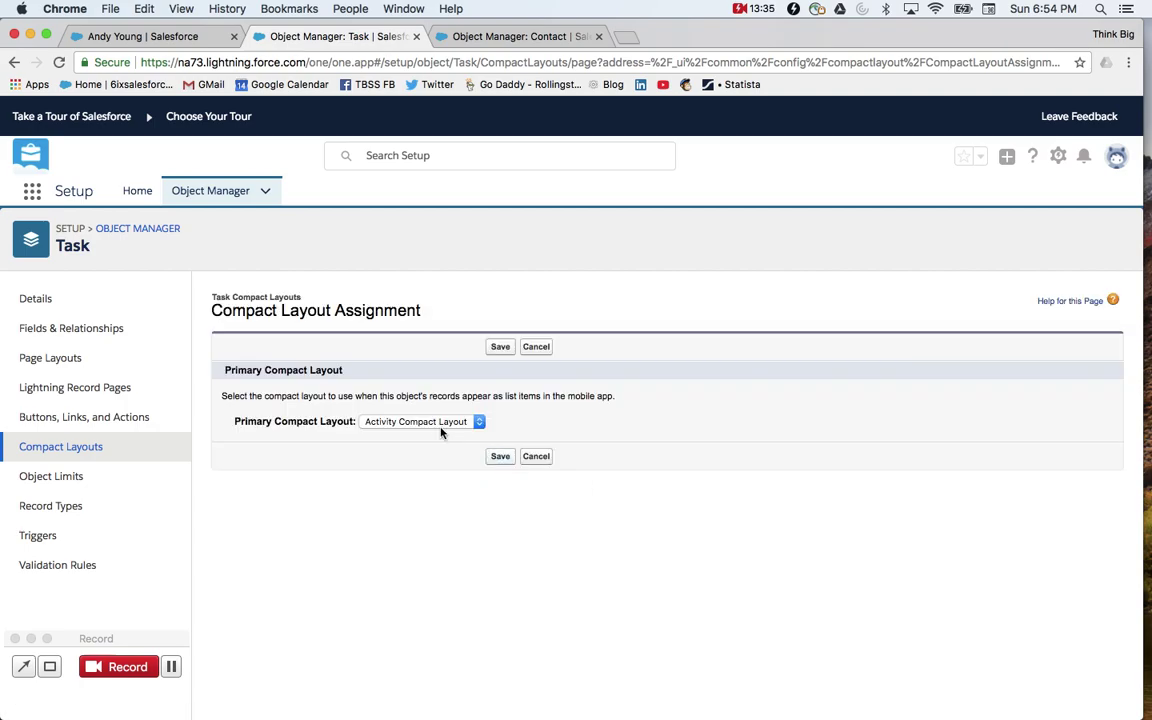
left_click(442, 425)
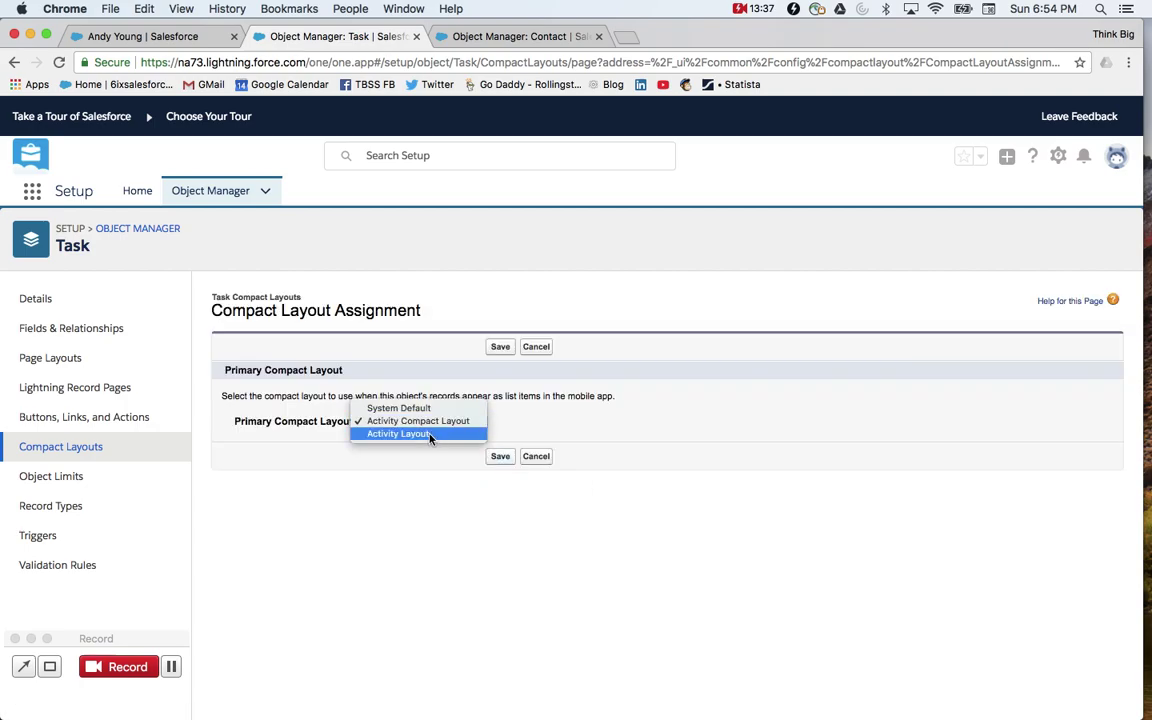
left_click(430, 435)
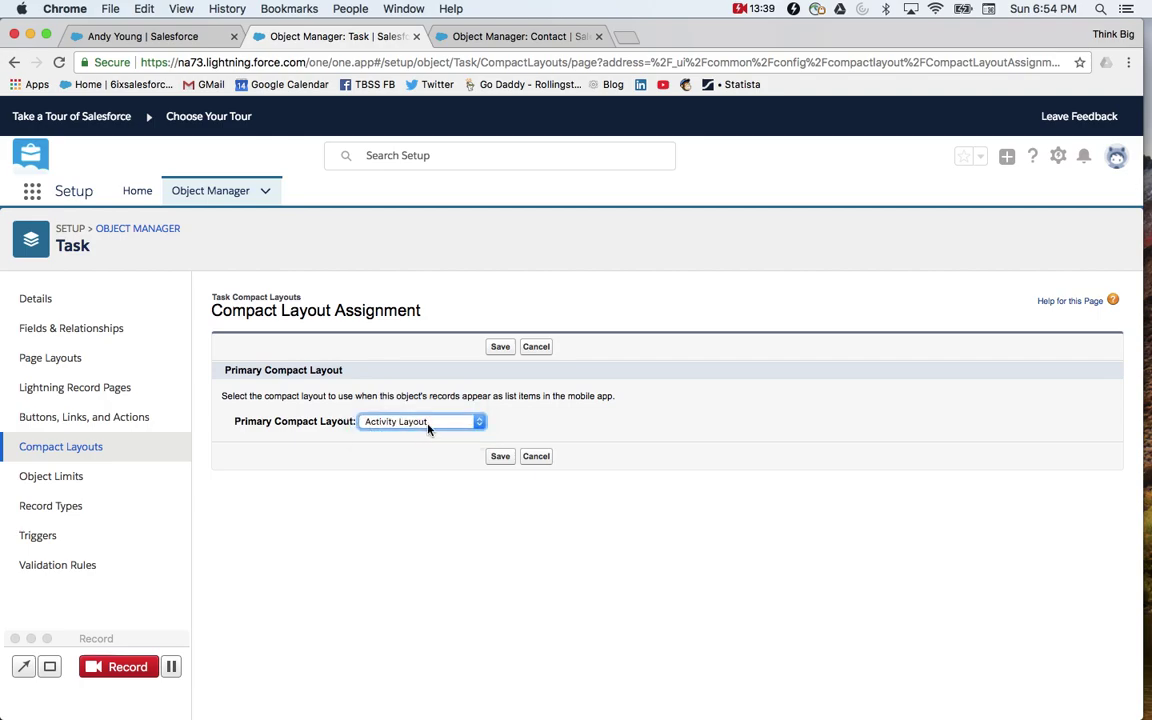
left_click(499, 457)
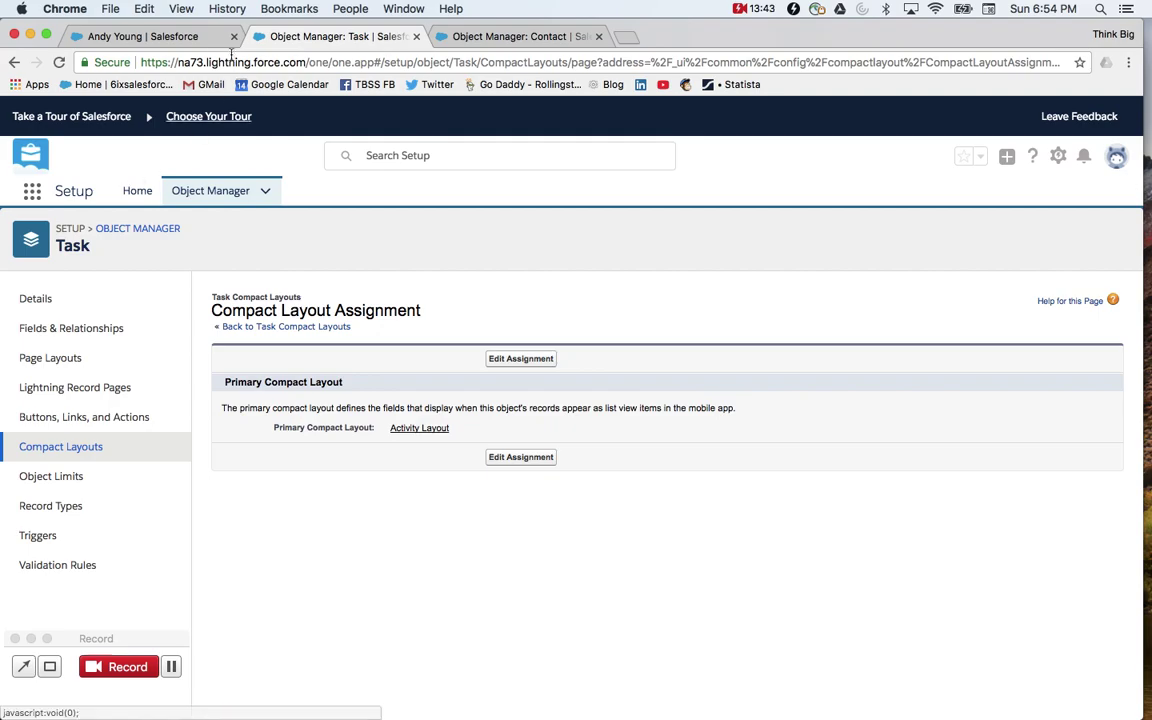
Start a Log Activity entry on the open contact record with subject Test, result Attempt and channel Message
left_click(167, 38)
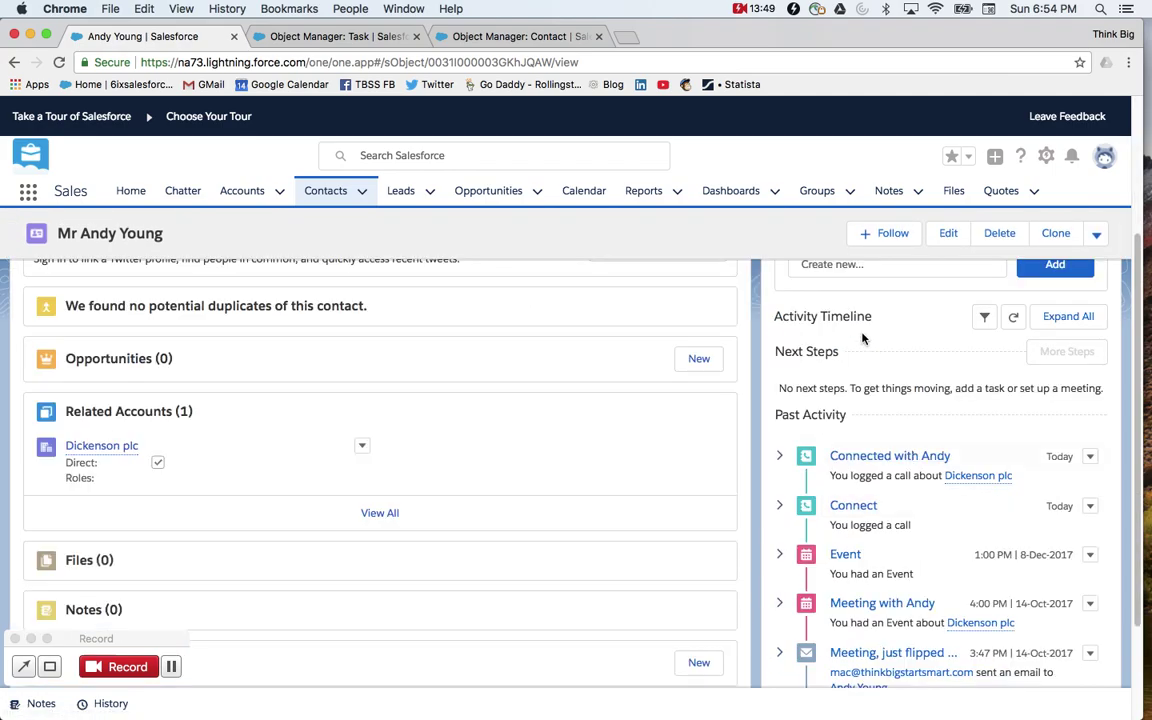
left_click(828, 480)
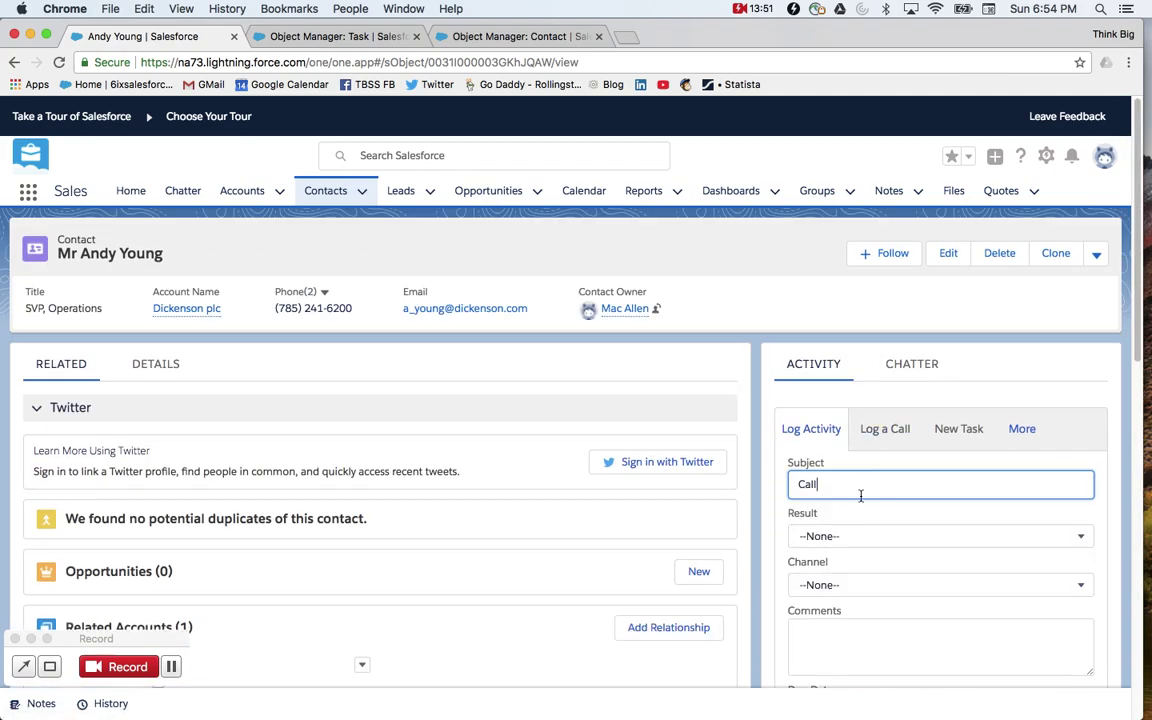
double_click(854, 484)
type("Test")
left_click(874, 535)
left_click(862, 622)
scroll(856, 571, "down", 1)
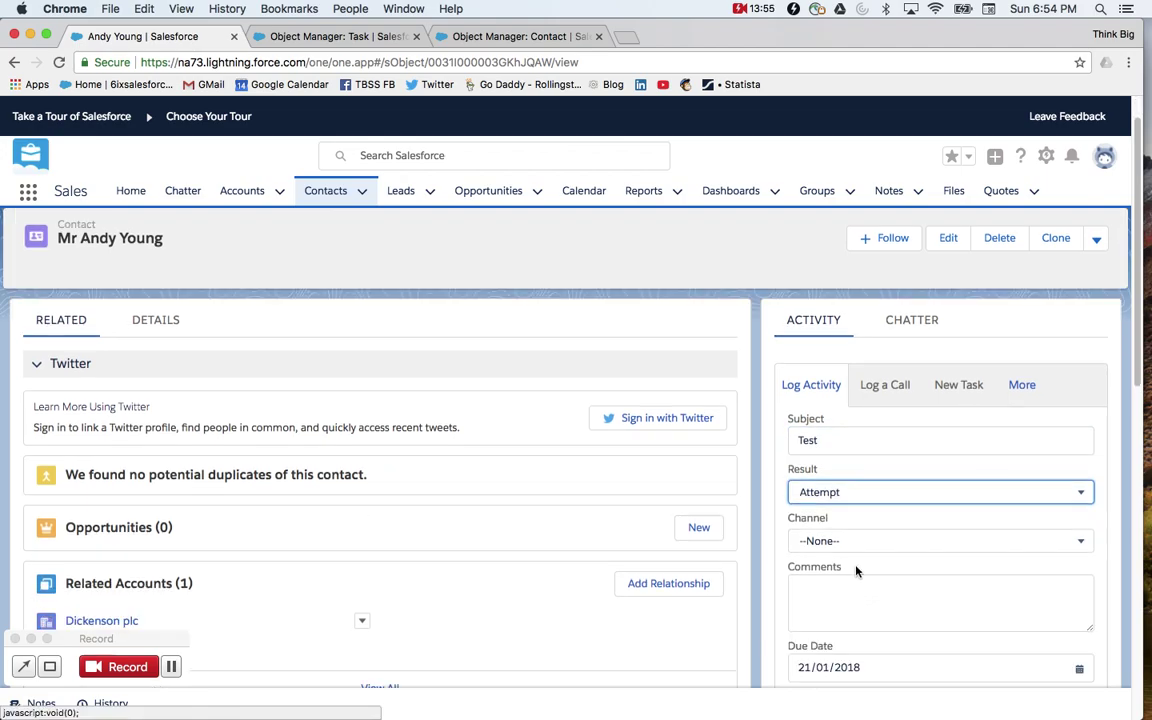
left_click(866, 542)
left_click(836, 630)
scroll(845, 575, "down", 1)
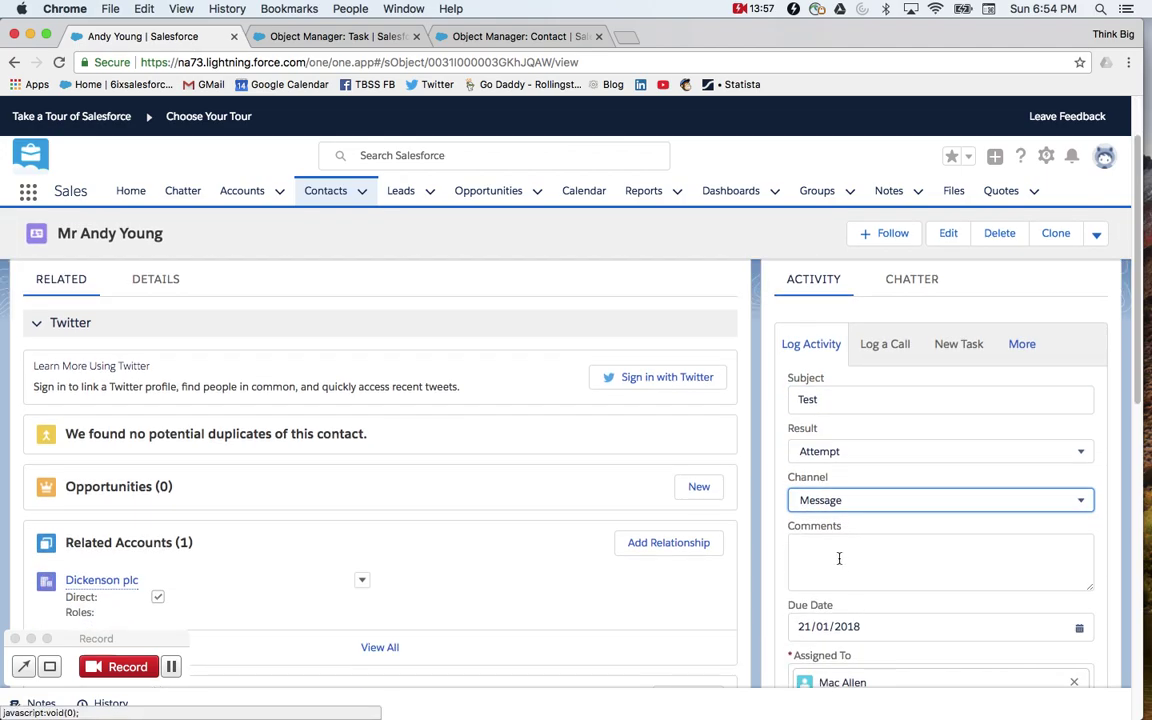
Add the comment "Hey this is great.", relate the activity to the Dickenson plc account, and save it
left_click(854, 514)
type("Hey ")
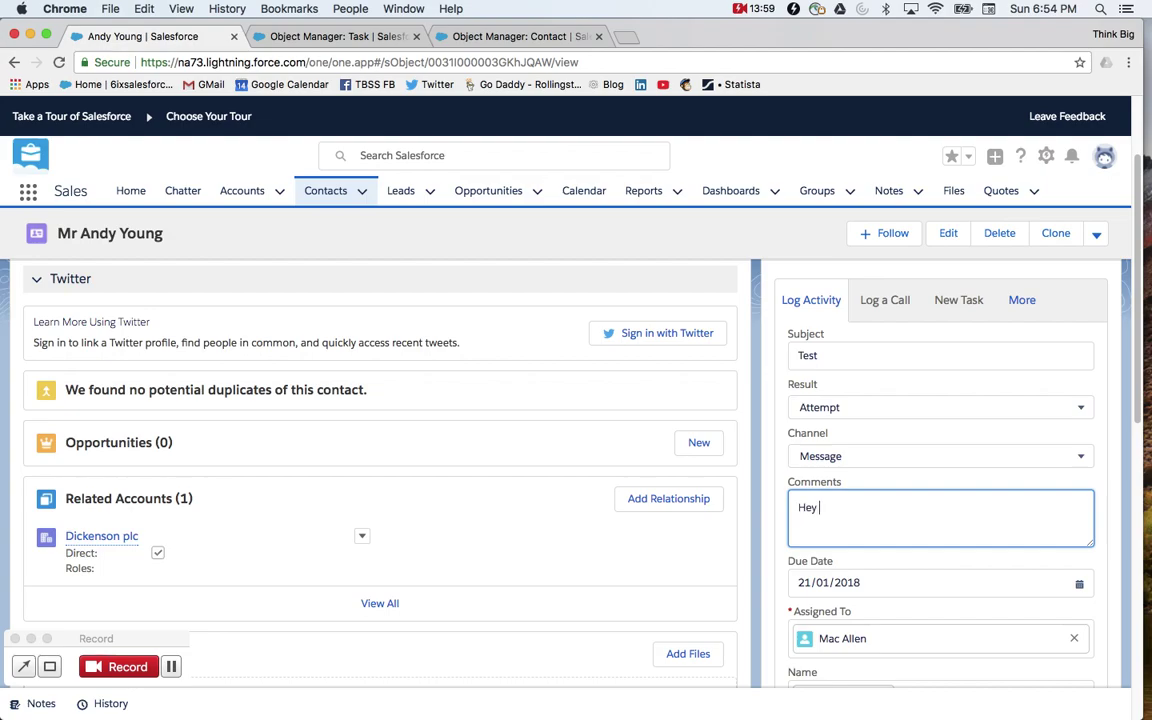
type("this is great.")
scroll(866, 532, "down", 3)
left_click(930, 579)
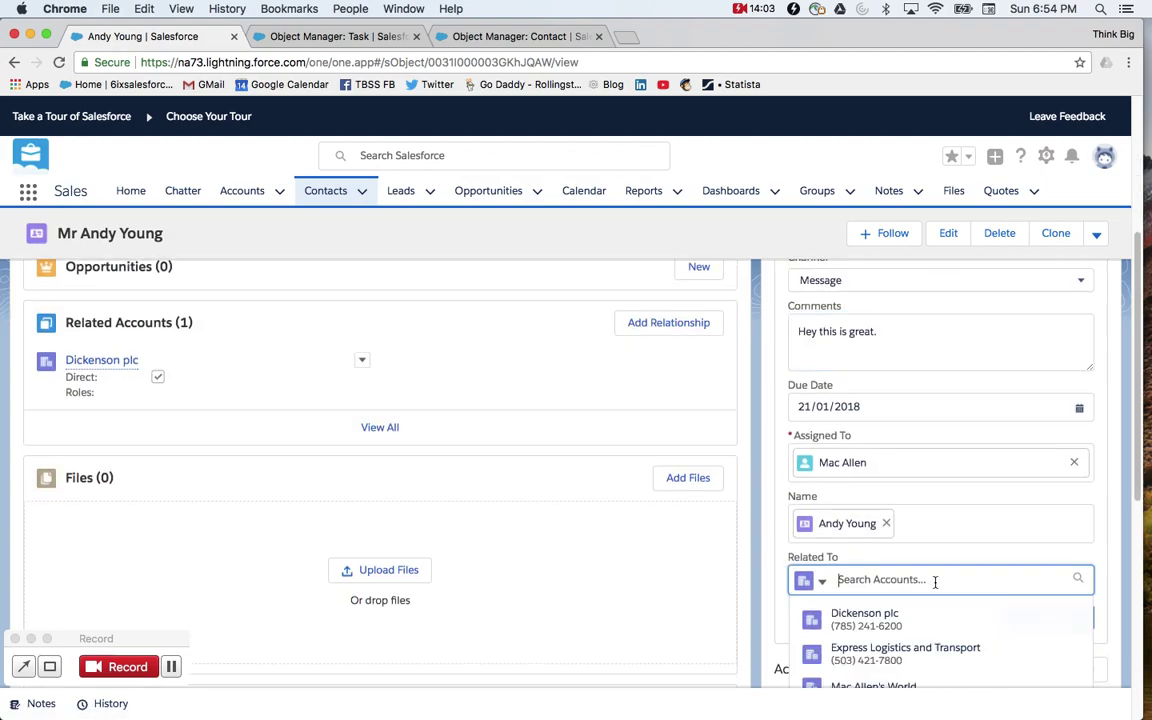
left_click(866, 620)
left_click(1012, 627)
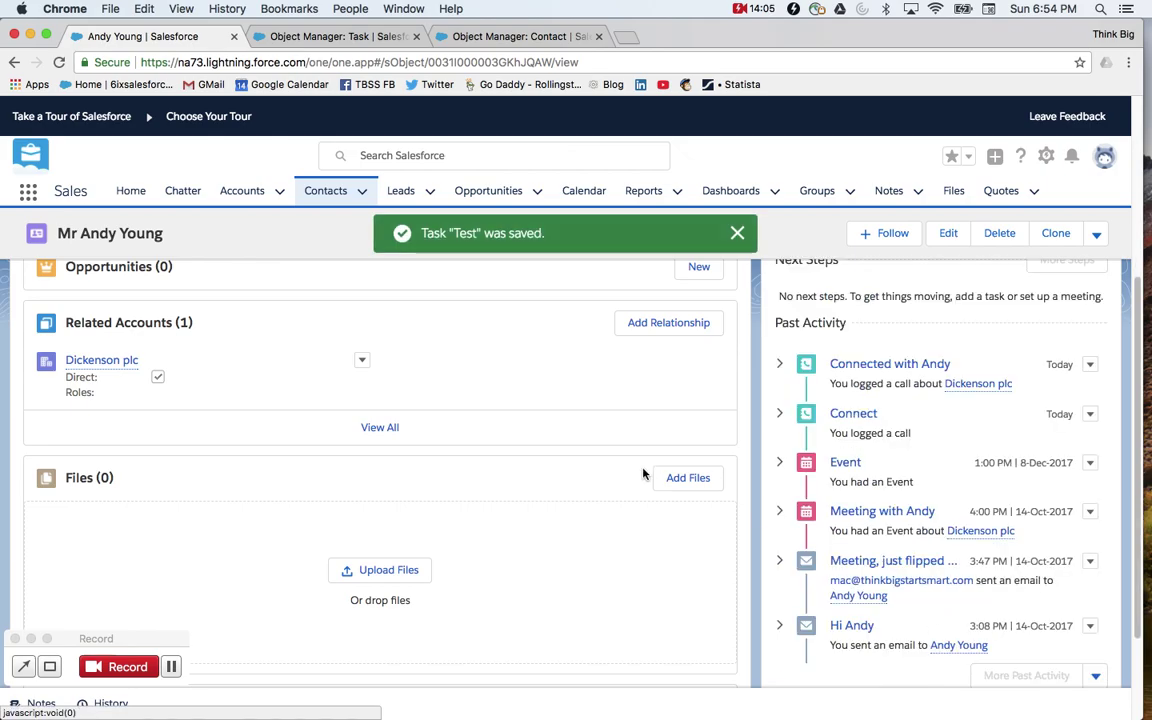
Expand the Test entry under Past Activity and check its channel, related account and description
left_click(779, 352)
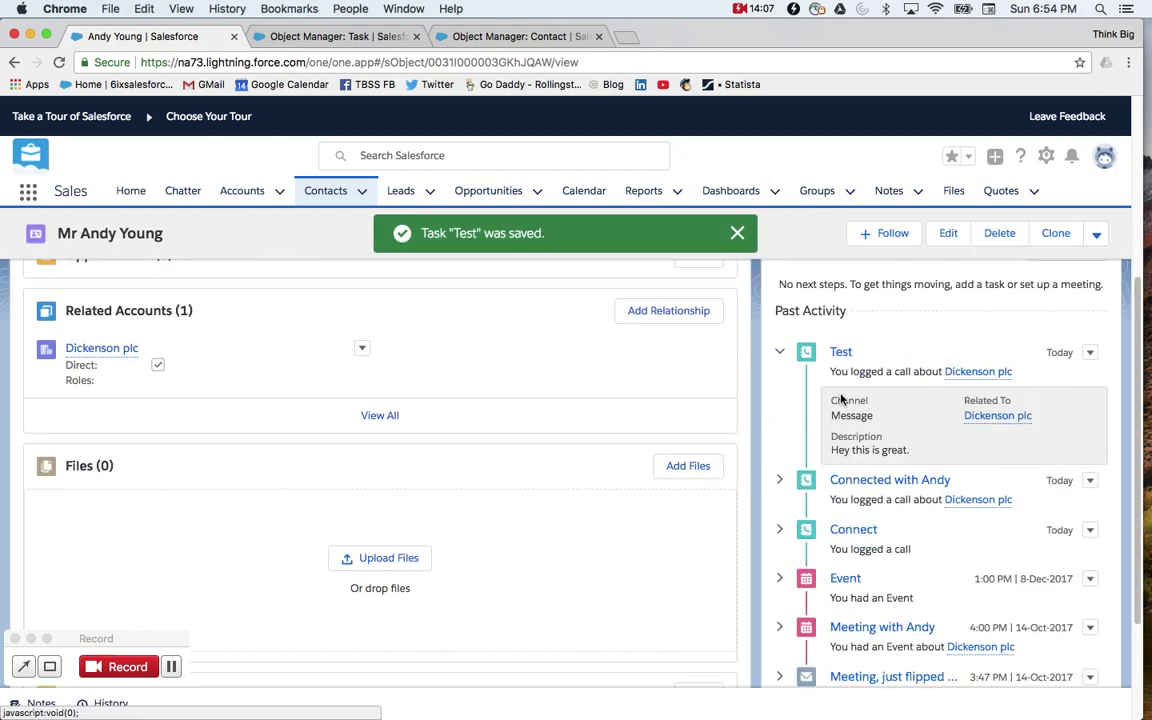
left_click_drag(838, 398, 985, 401)
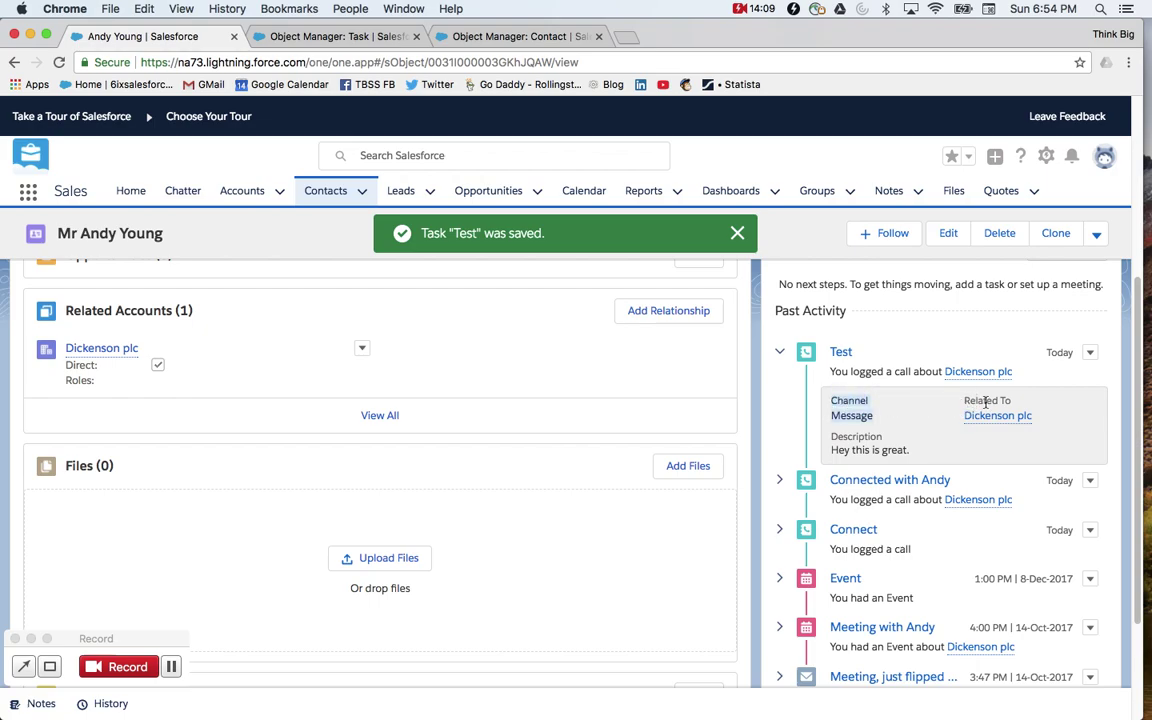
triple_click(877, 449)
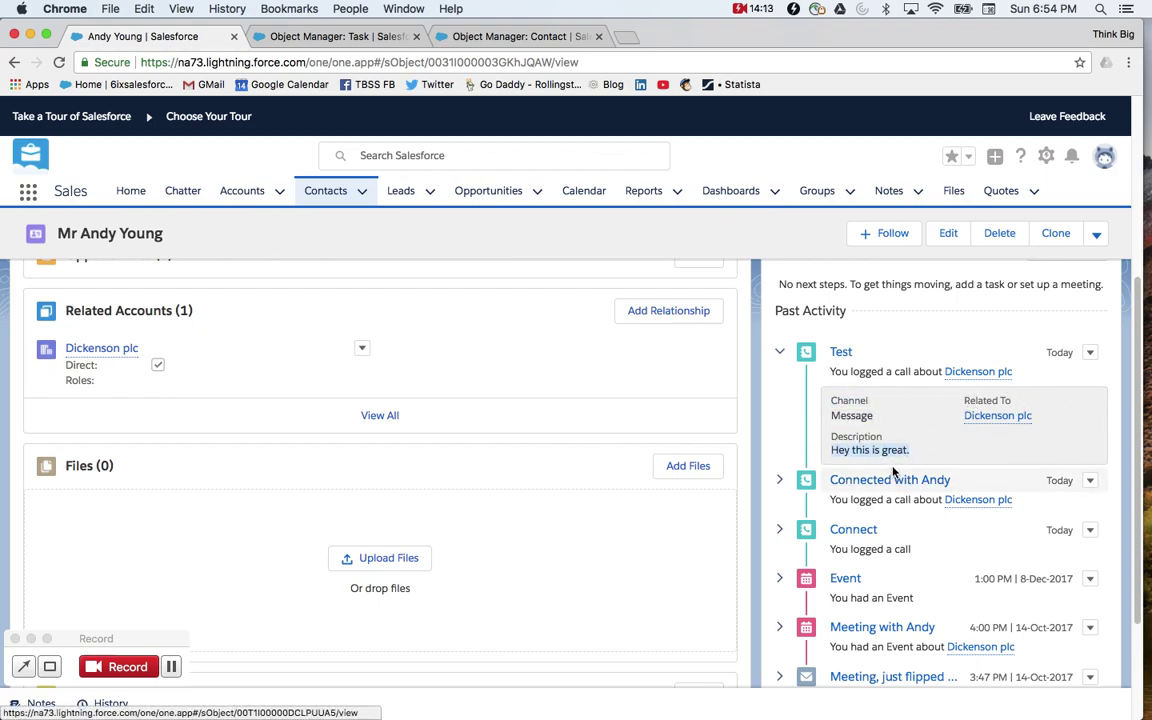
scroll(903, 479, "up", 5)
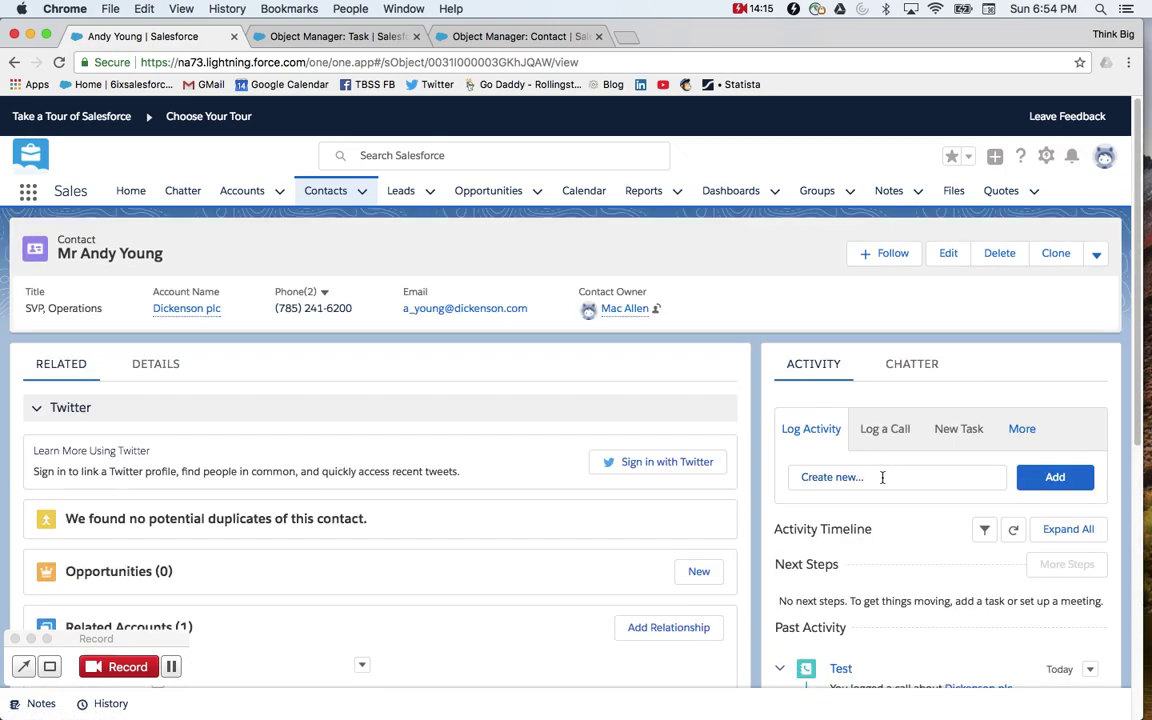